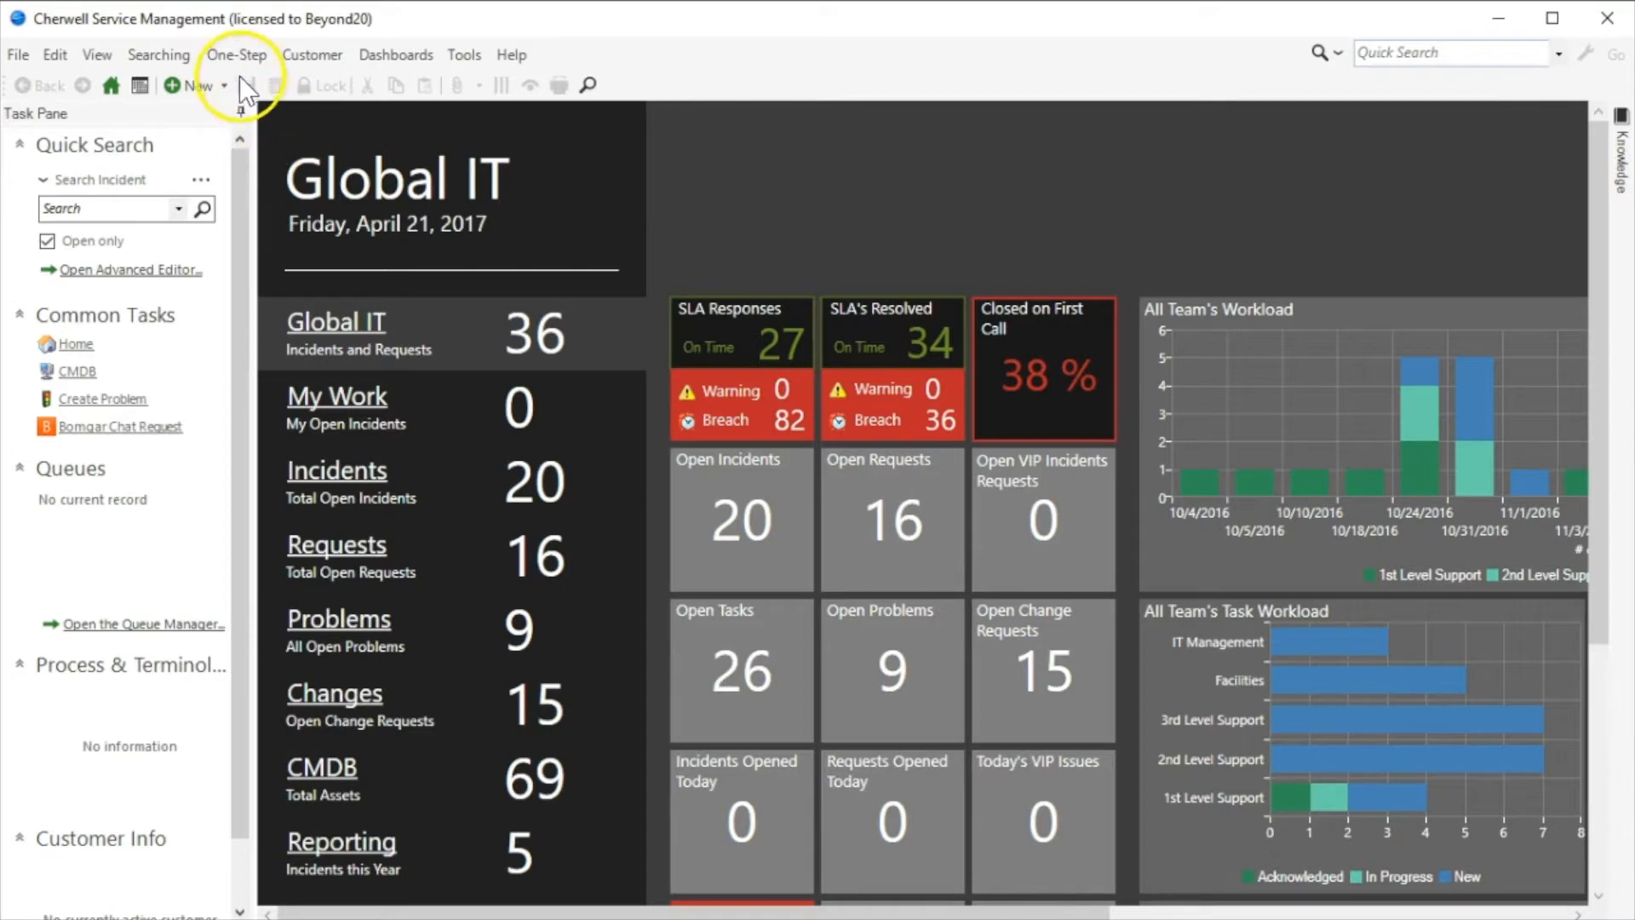
# - Create a new Text - Modifier - Testing record and open the One-Step Manager for it
pyautogui.click(225, 86)
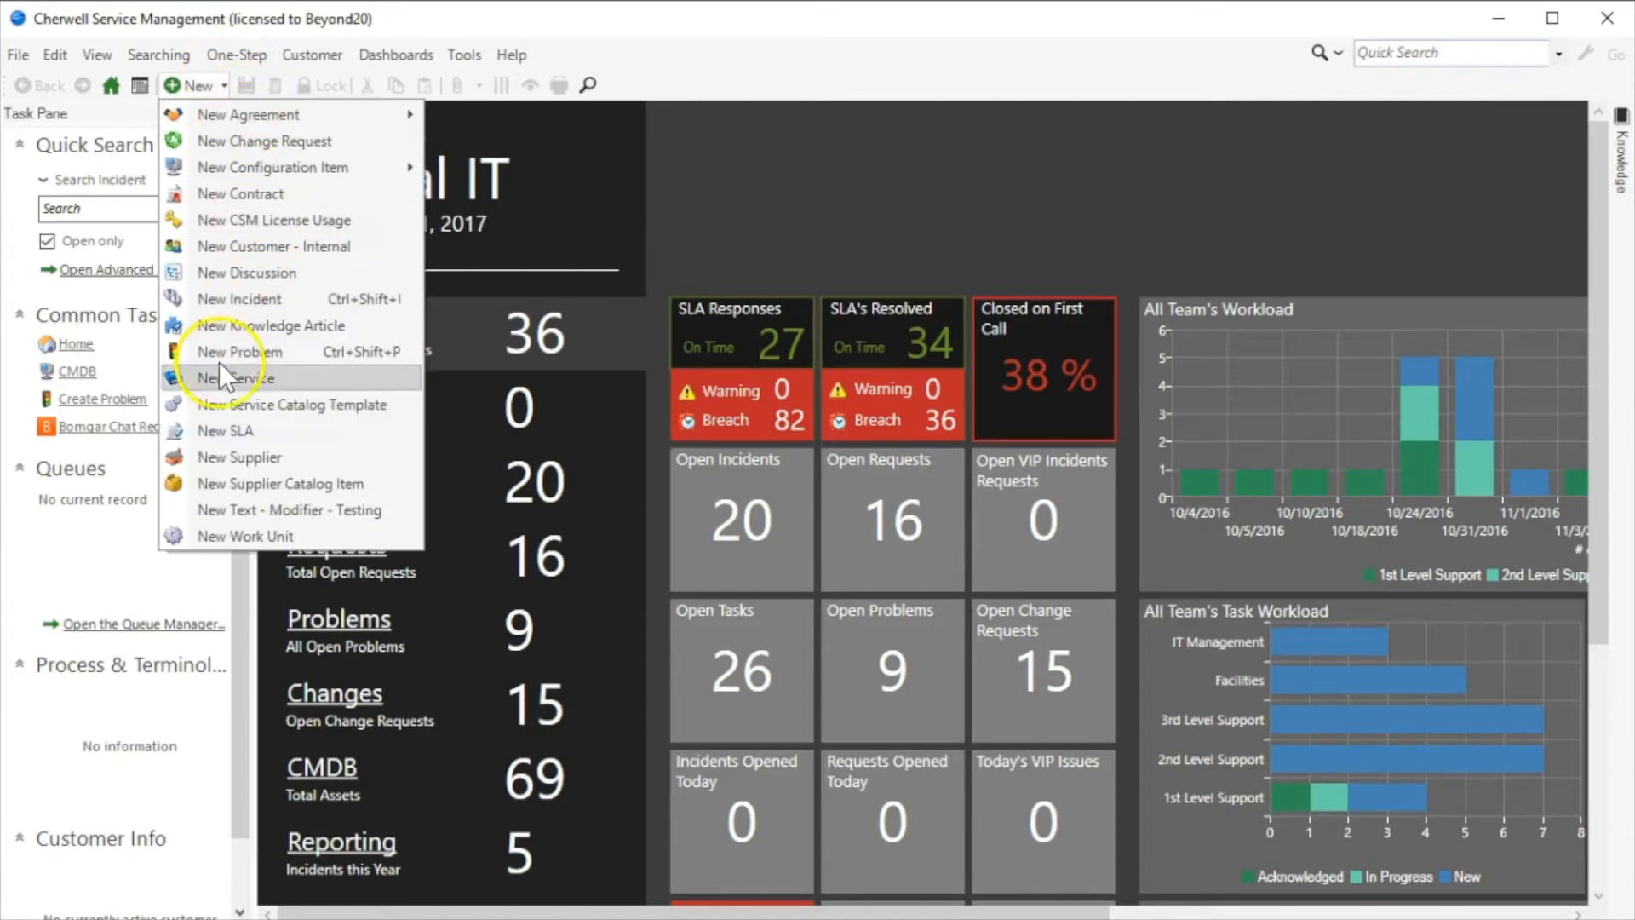
pyautogui.click(232, 507)
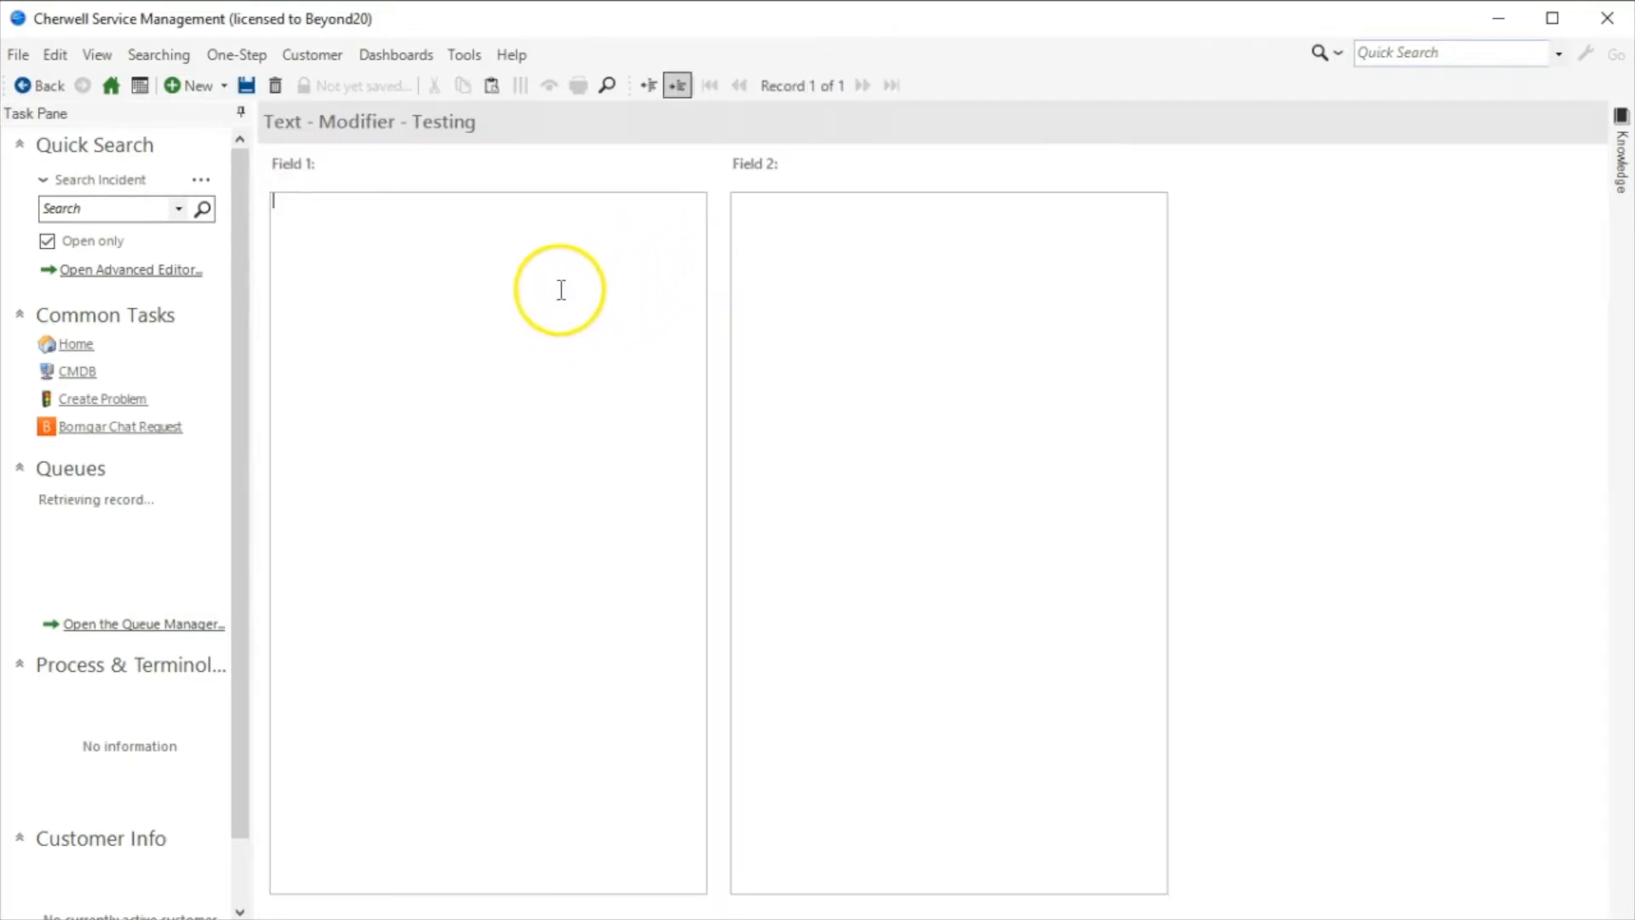
pyautogui.click(236, 55)
pyautogui.click(242, 83)
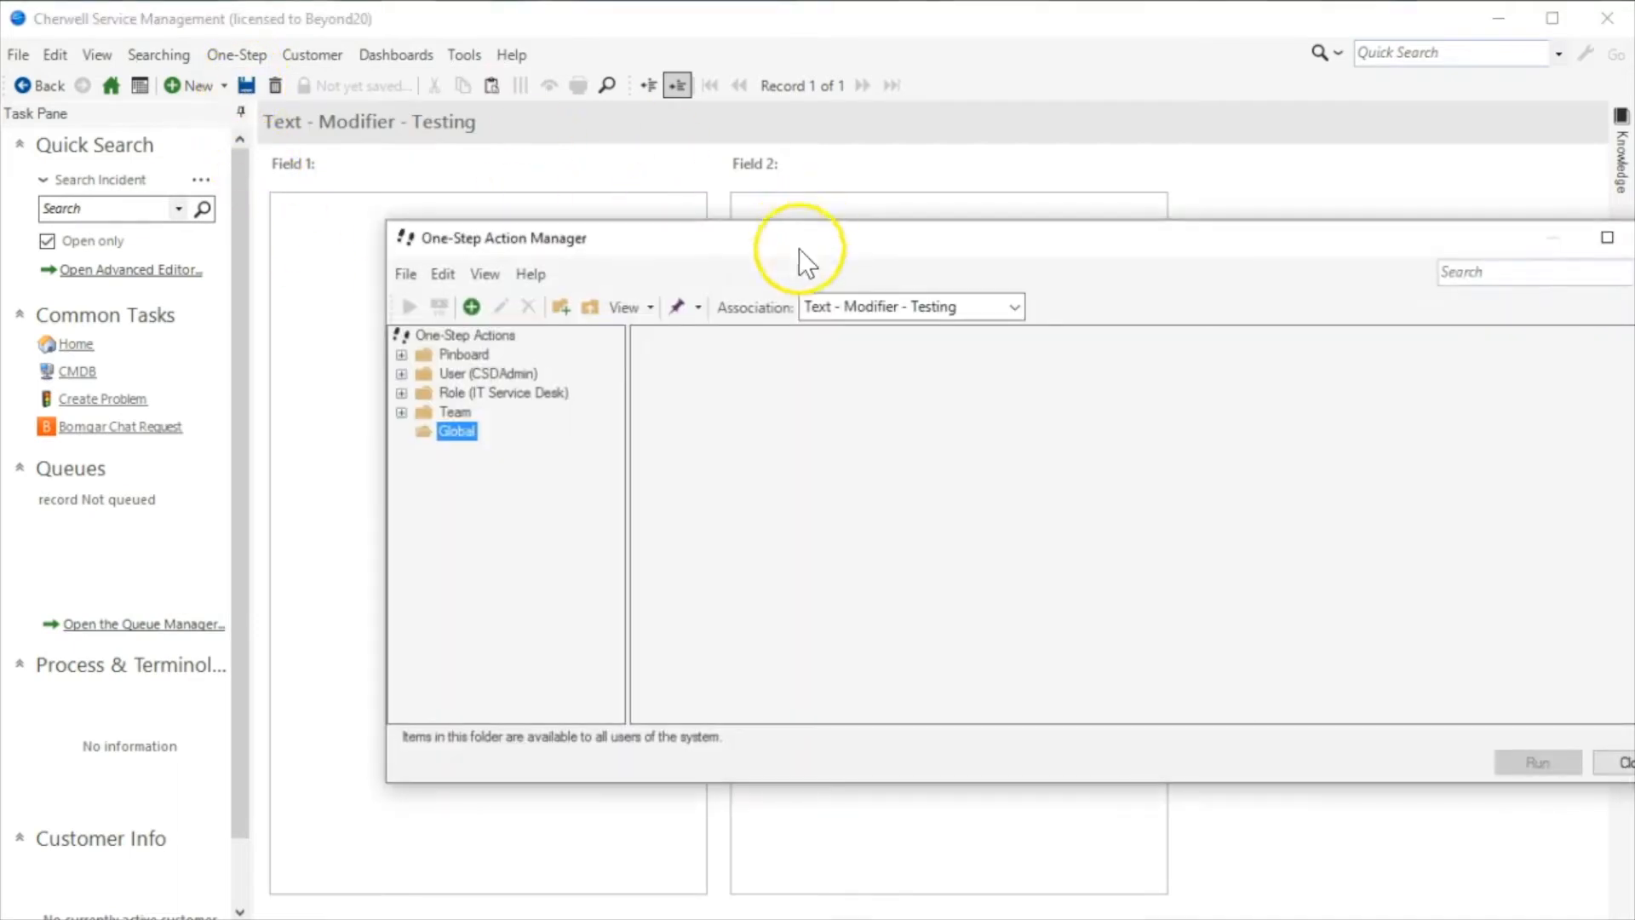
# - Create a new global One-Step named "Modifier - Encode - Base 64"
pyautogui.moveTo(780, 249); pyautogui.dragTo(544, 257)
pyautogui.rightClick(610, 404)
pyautogui.click(661, 474)
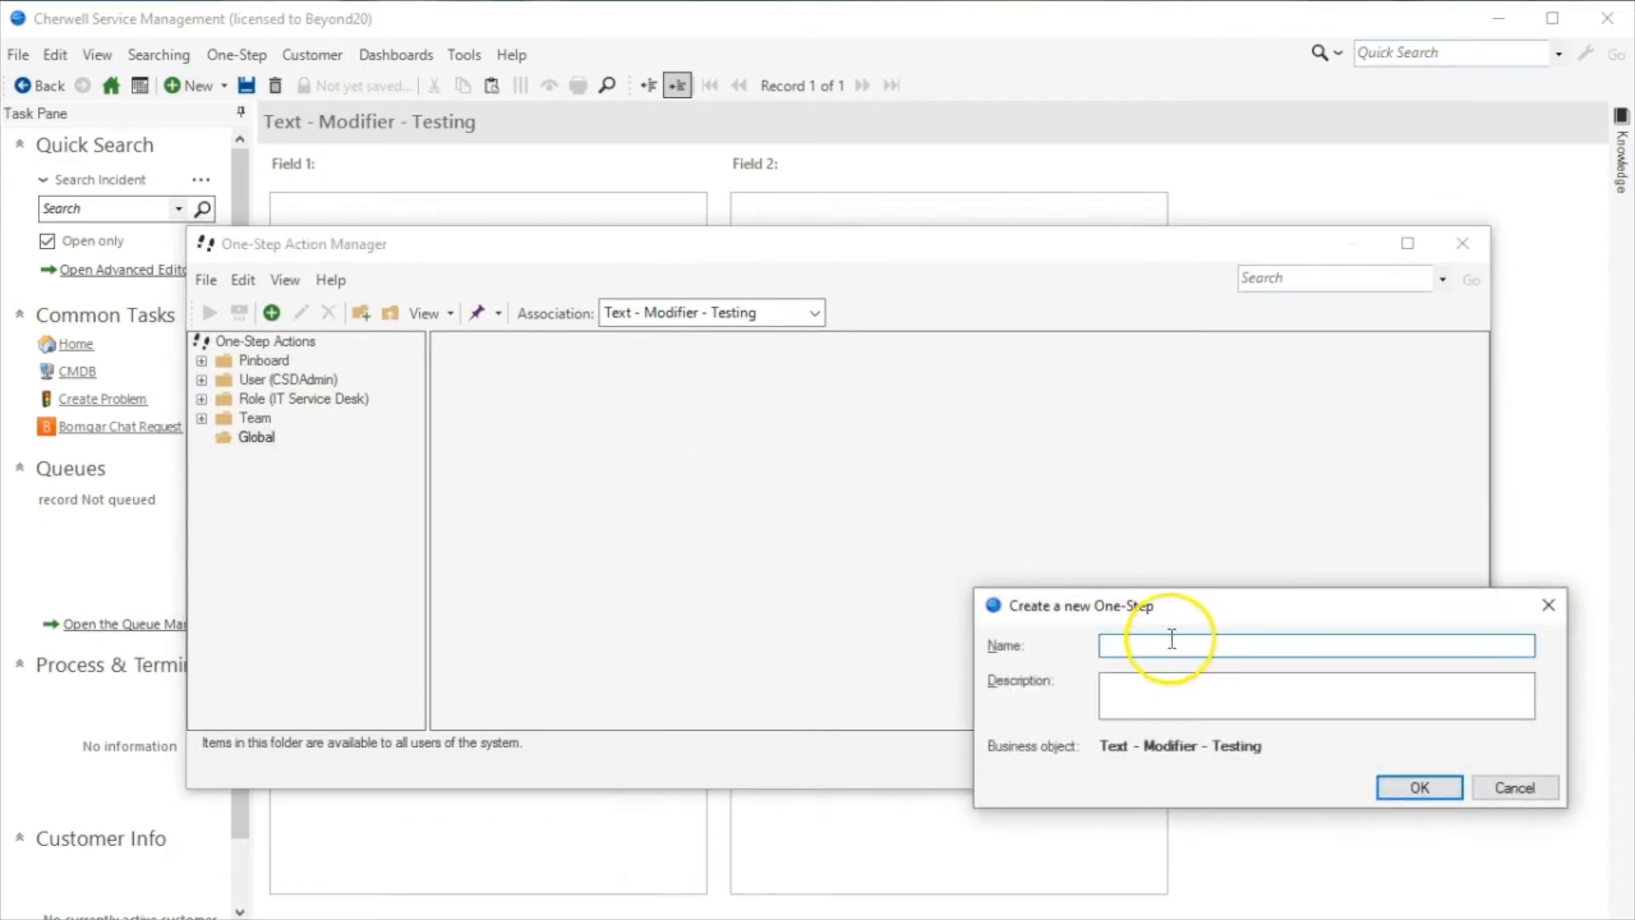
pyautogui.write('Modifier -')
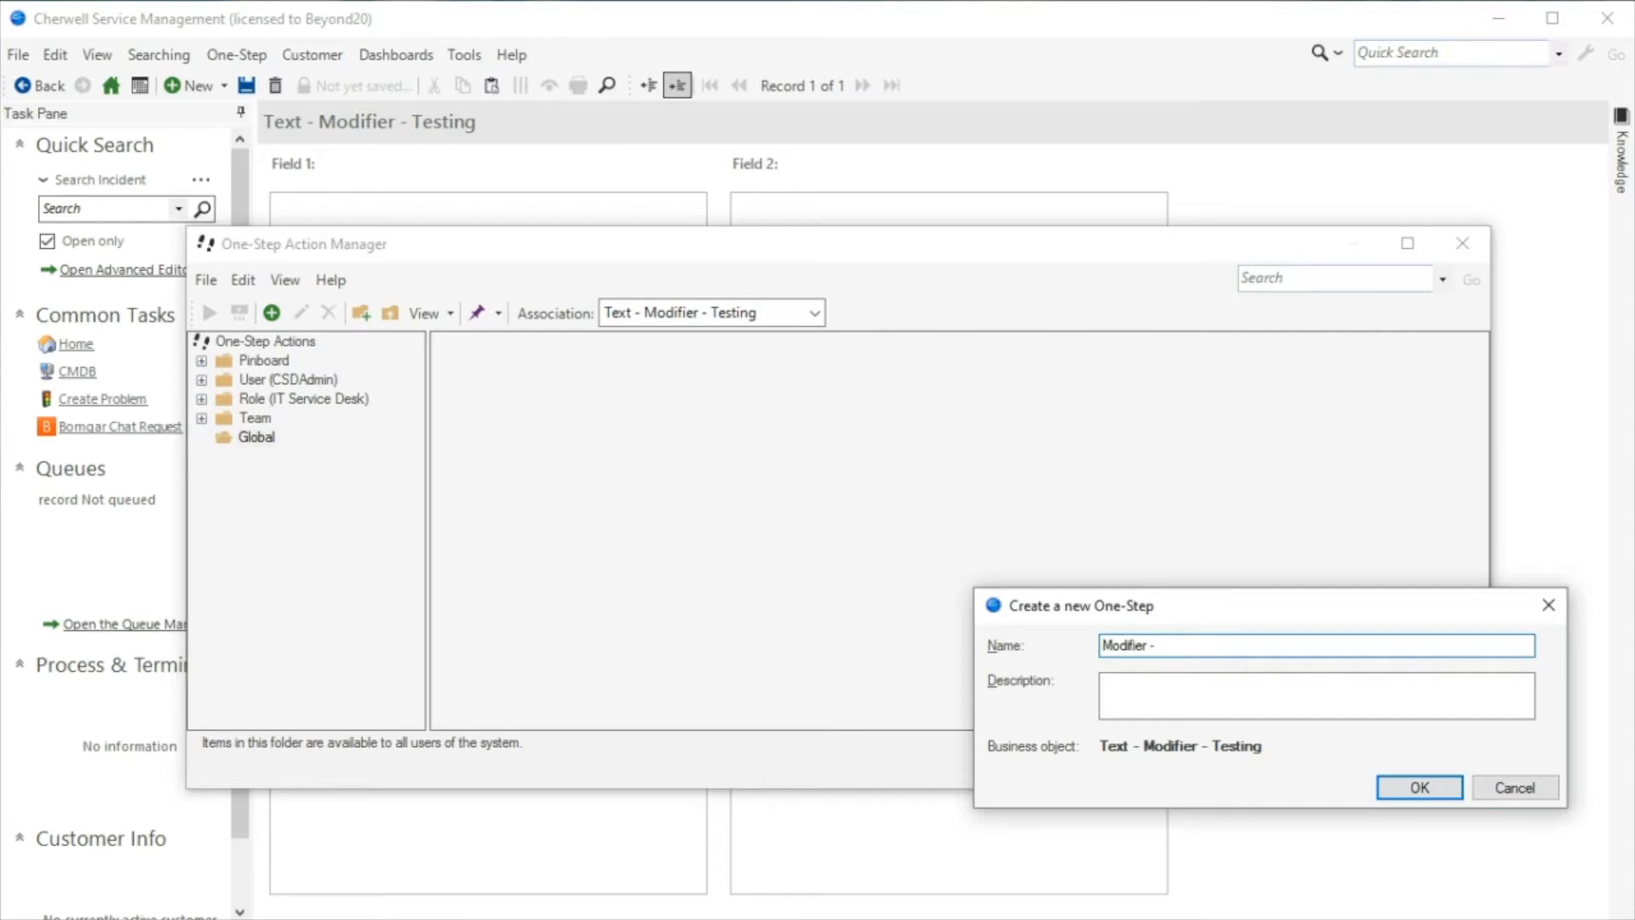
pyautogui.write(' Encode - Base 64')
pyautogui.press('Return')
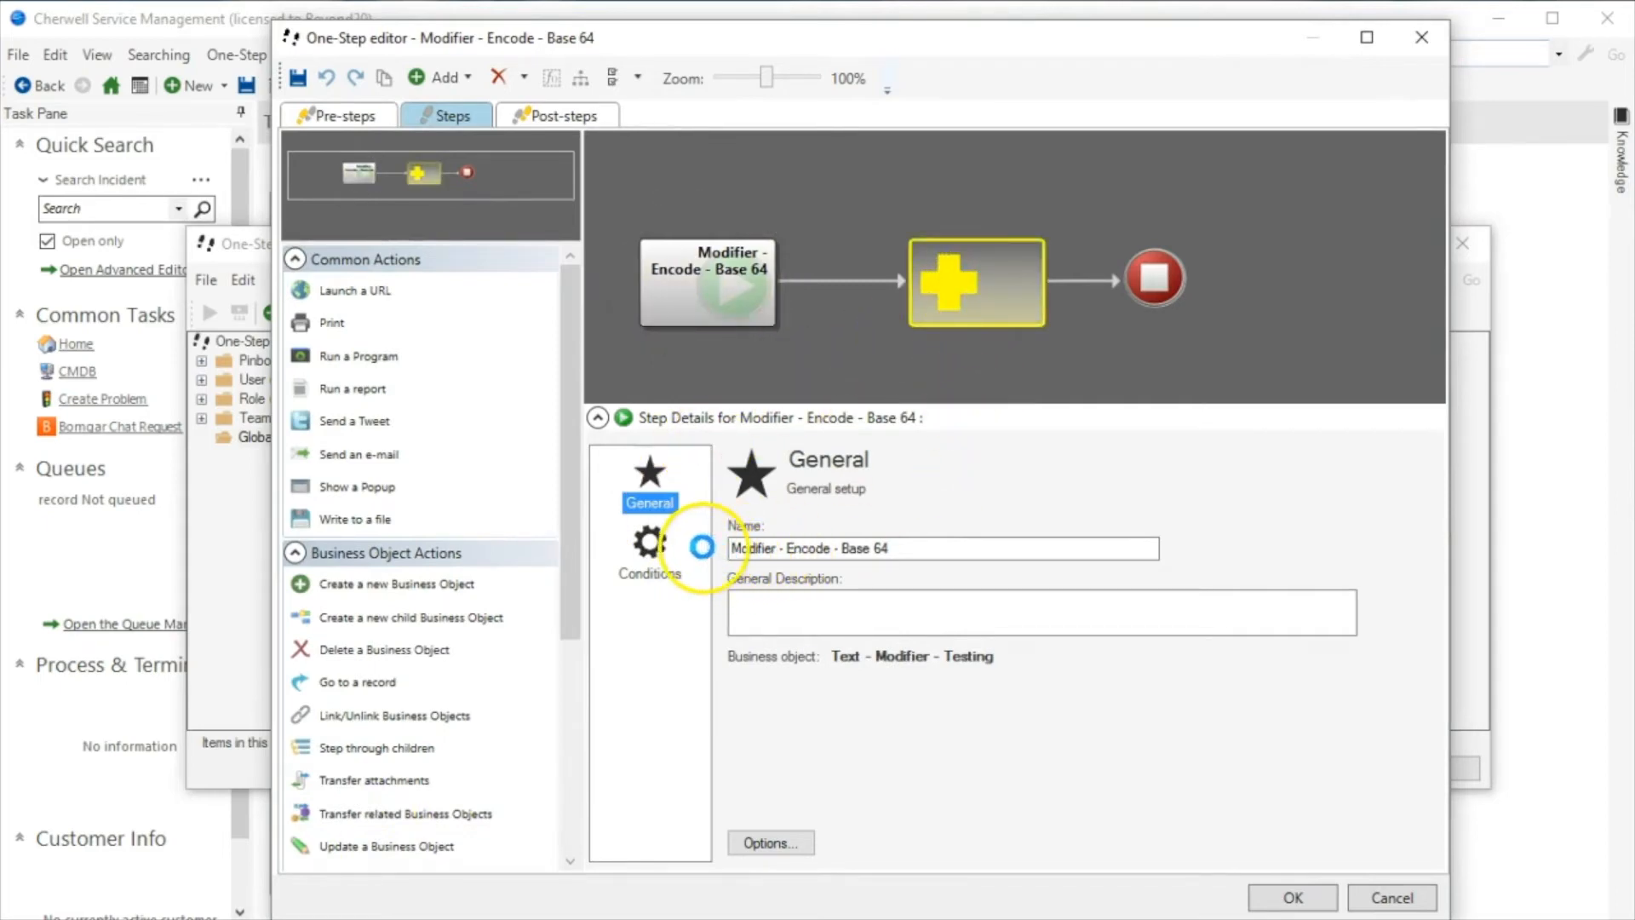
# - Add an Update a Business Object action that fills Field 2 from a template containing Field 1
pyautogui.click(650, 545)
pyautogui.click(819, 605)
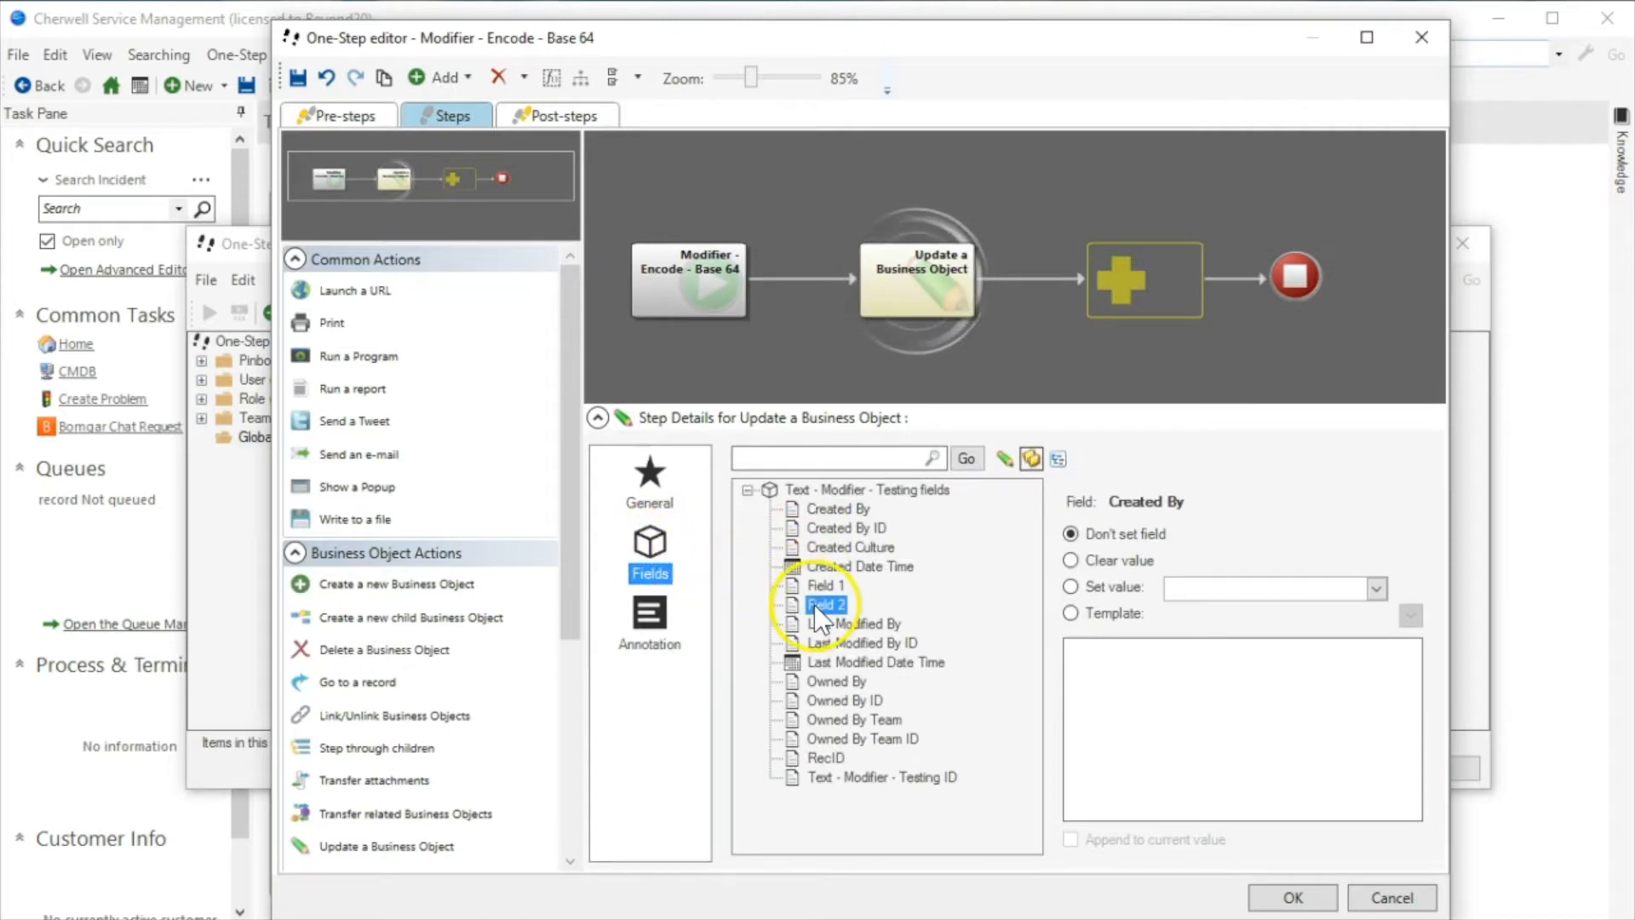
pyautogui.click(1098, 673)
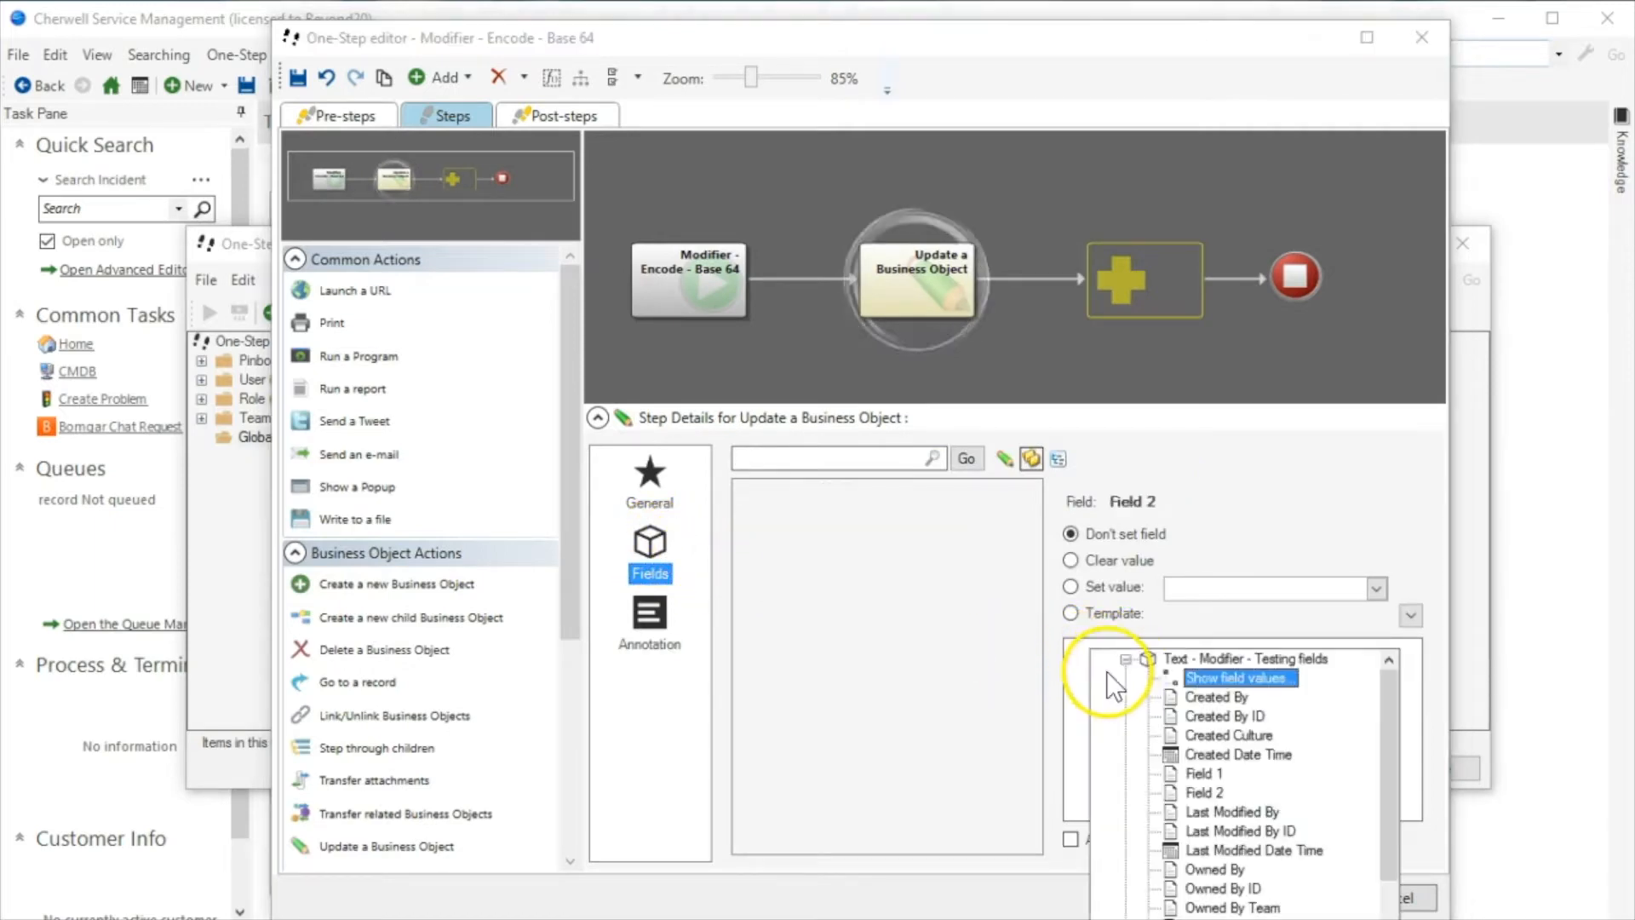
pyautogui.click(1199, 772)
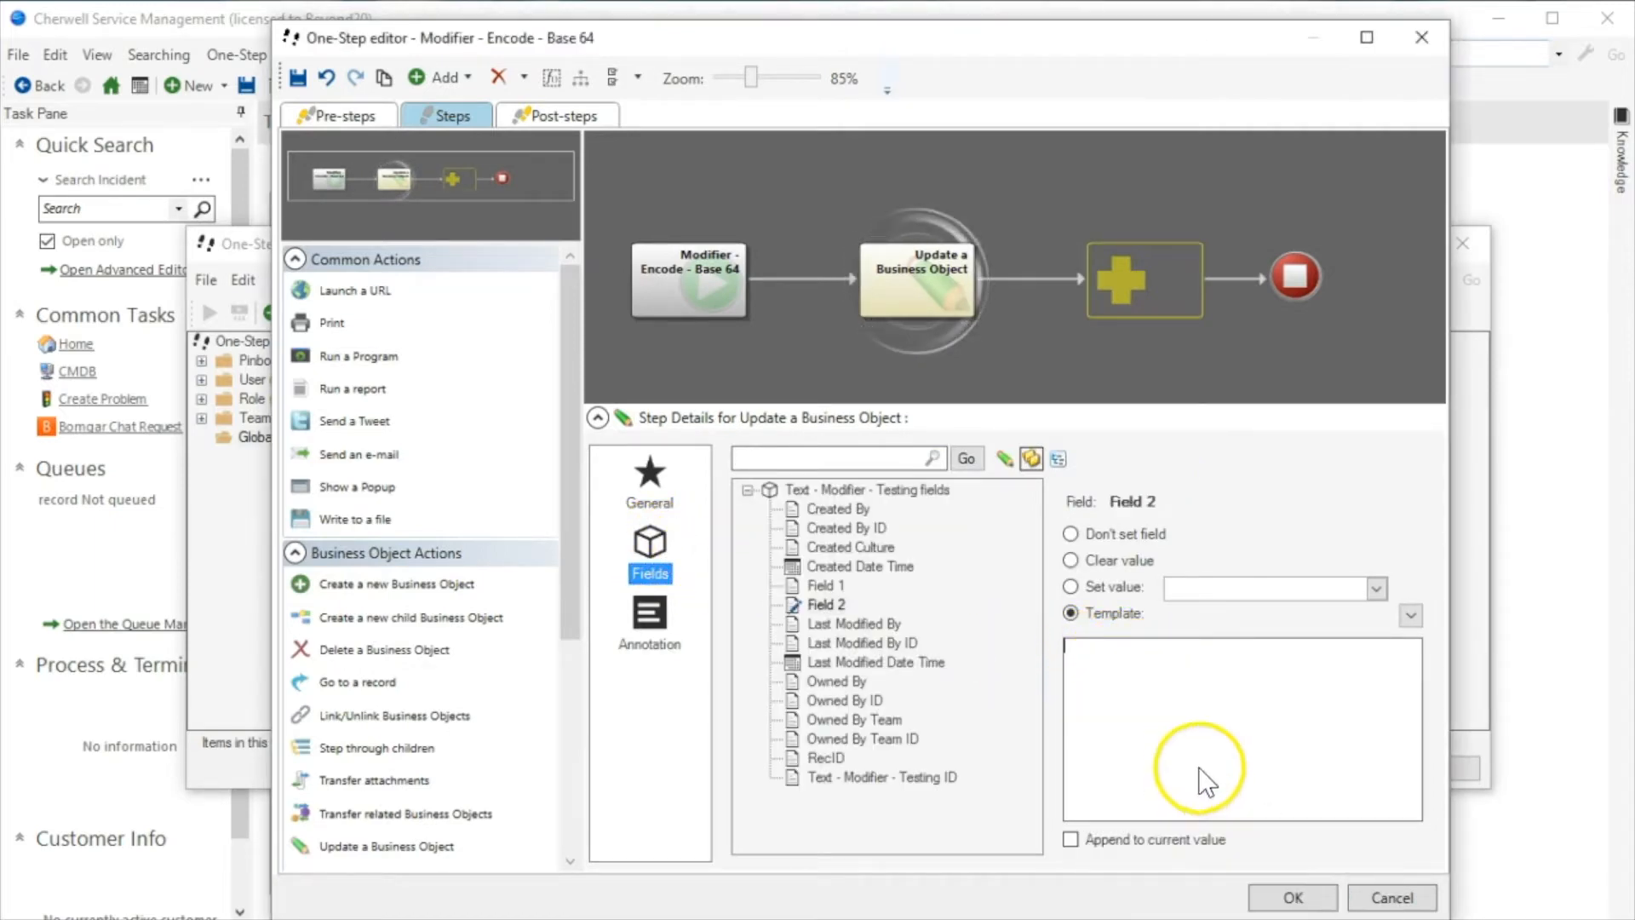
# - Add an Encode Text modifier to the Field 1 token in the Field 2 template
pyautogui.rightClick(1081, 649)
pyautogui.click(1122, 716)
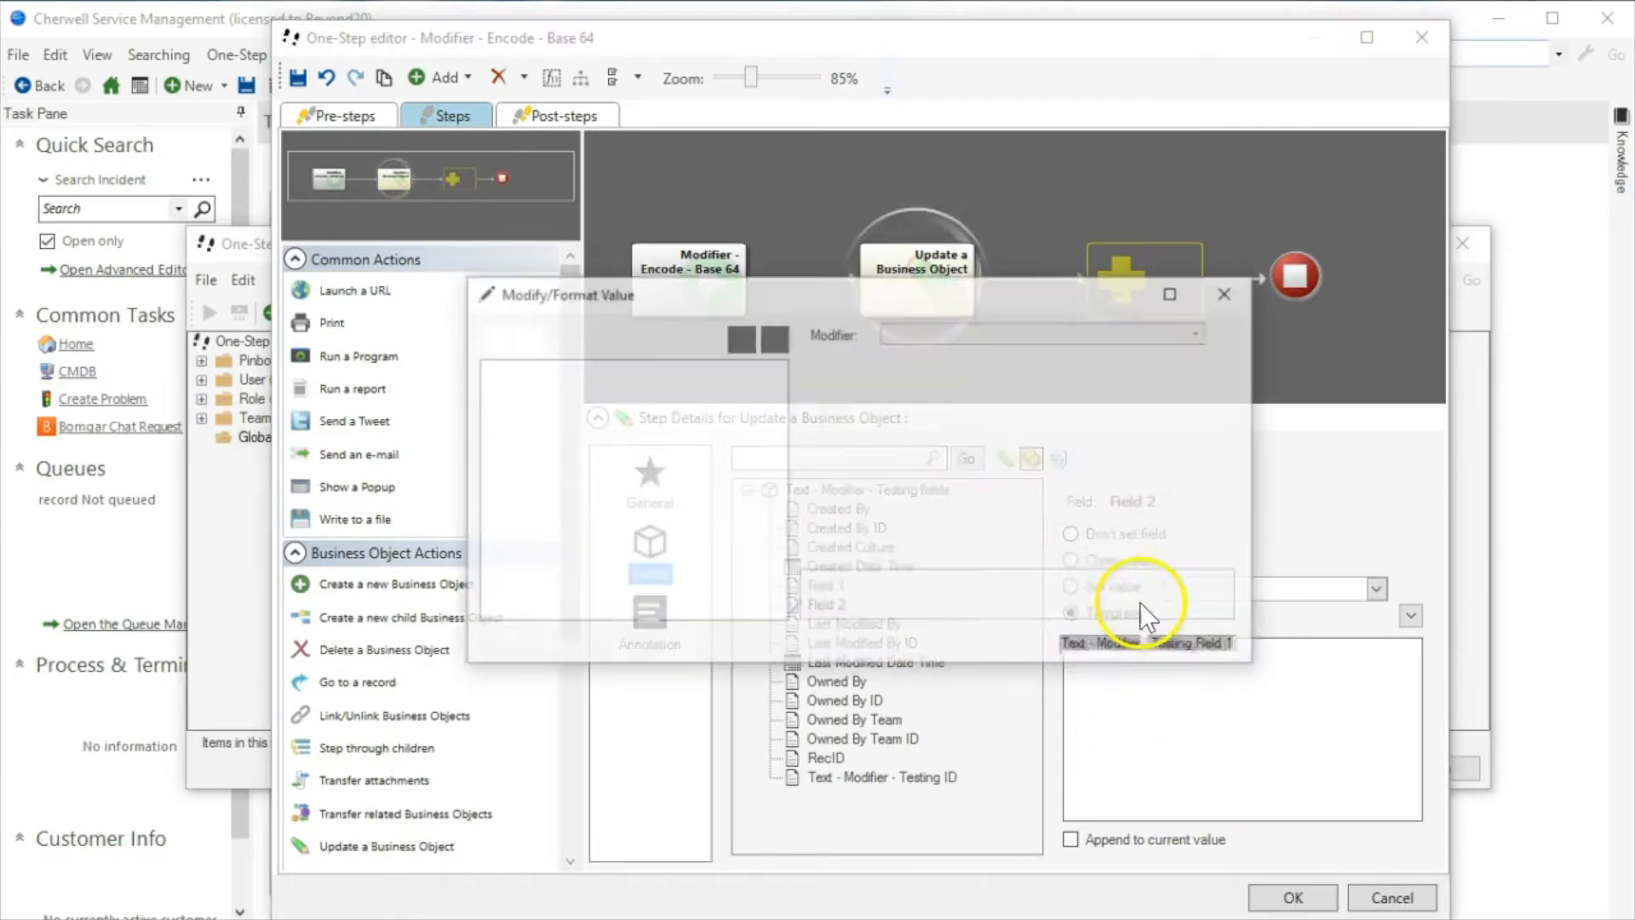
pyautogui.click(491, 339)
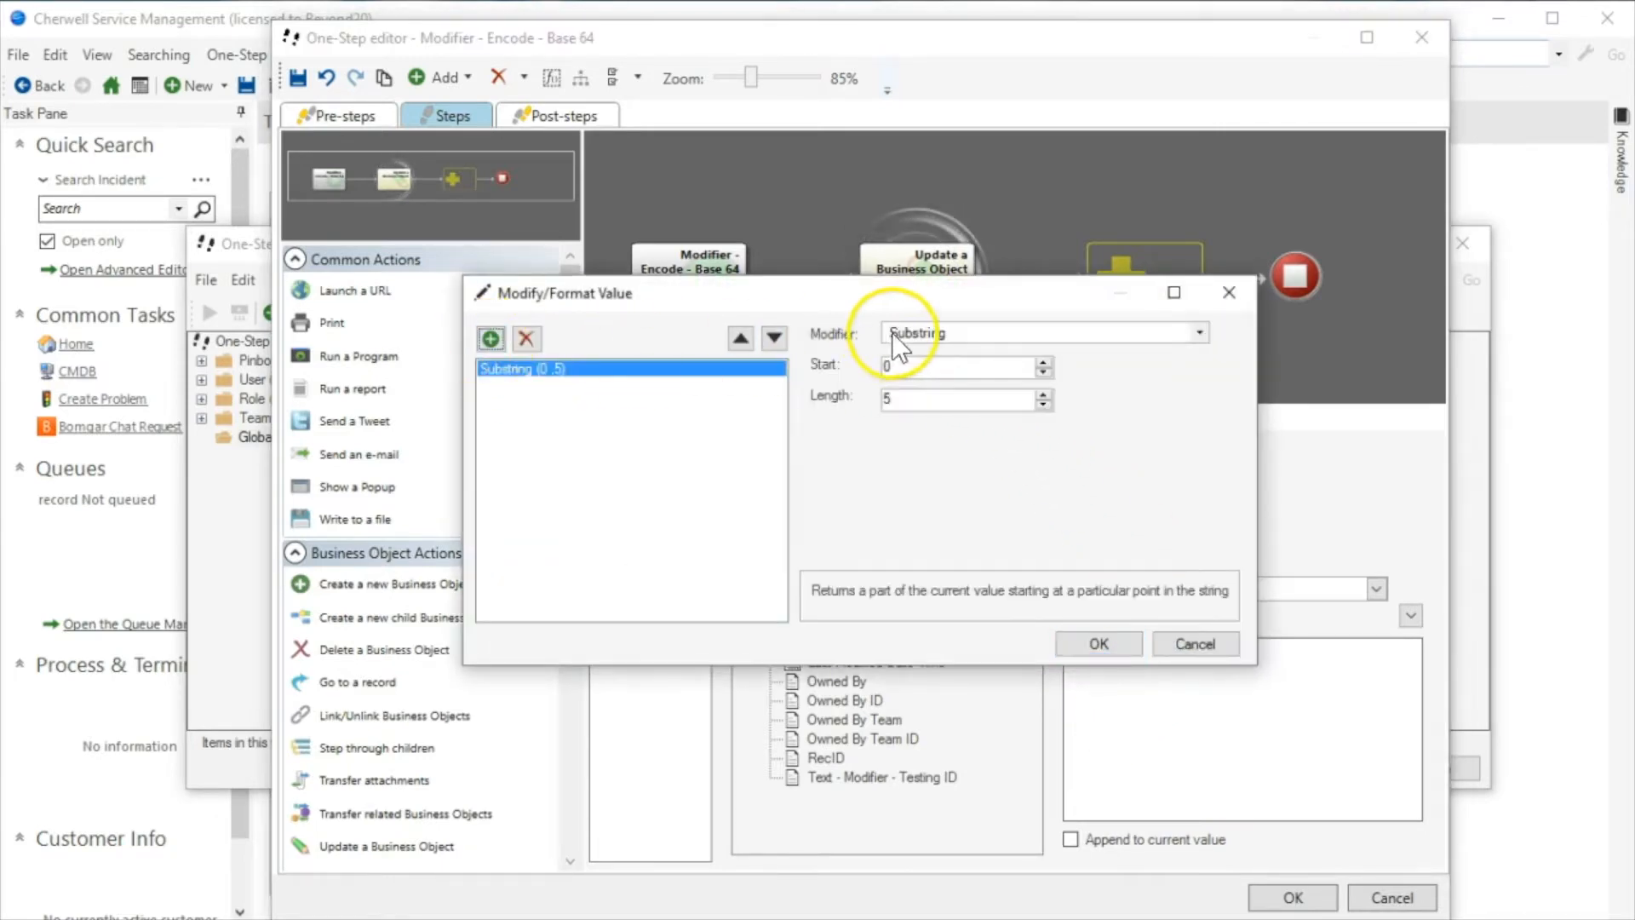
pyautogui.click(890, 334)
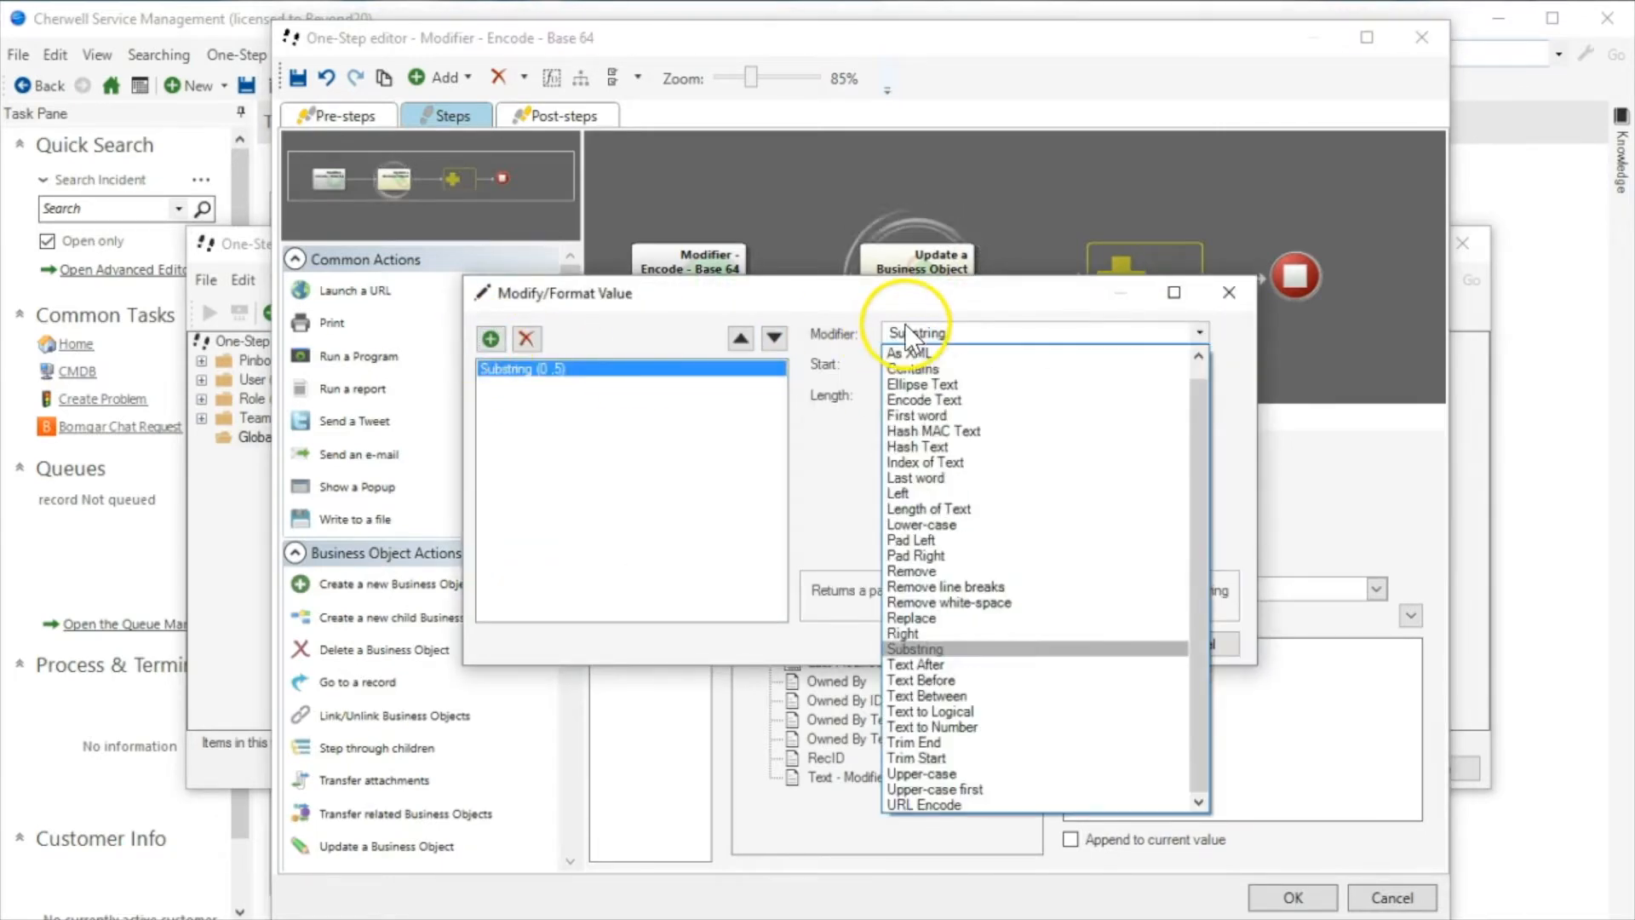
pyautogui.click(938, 396)
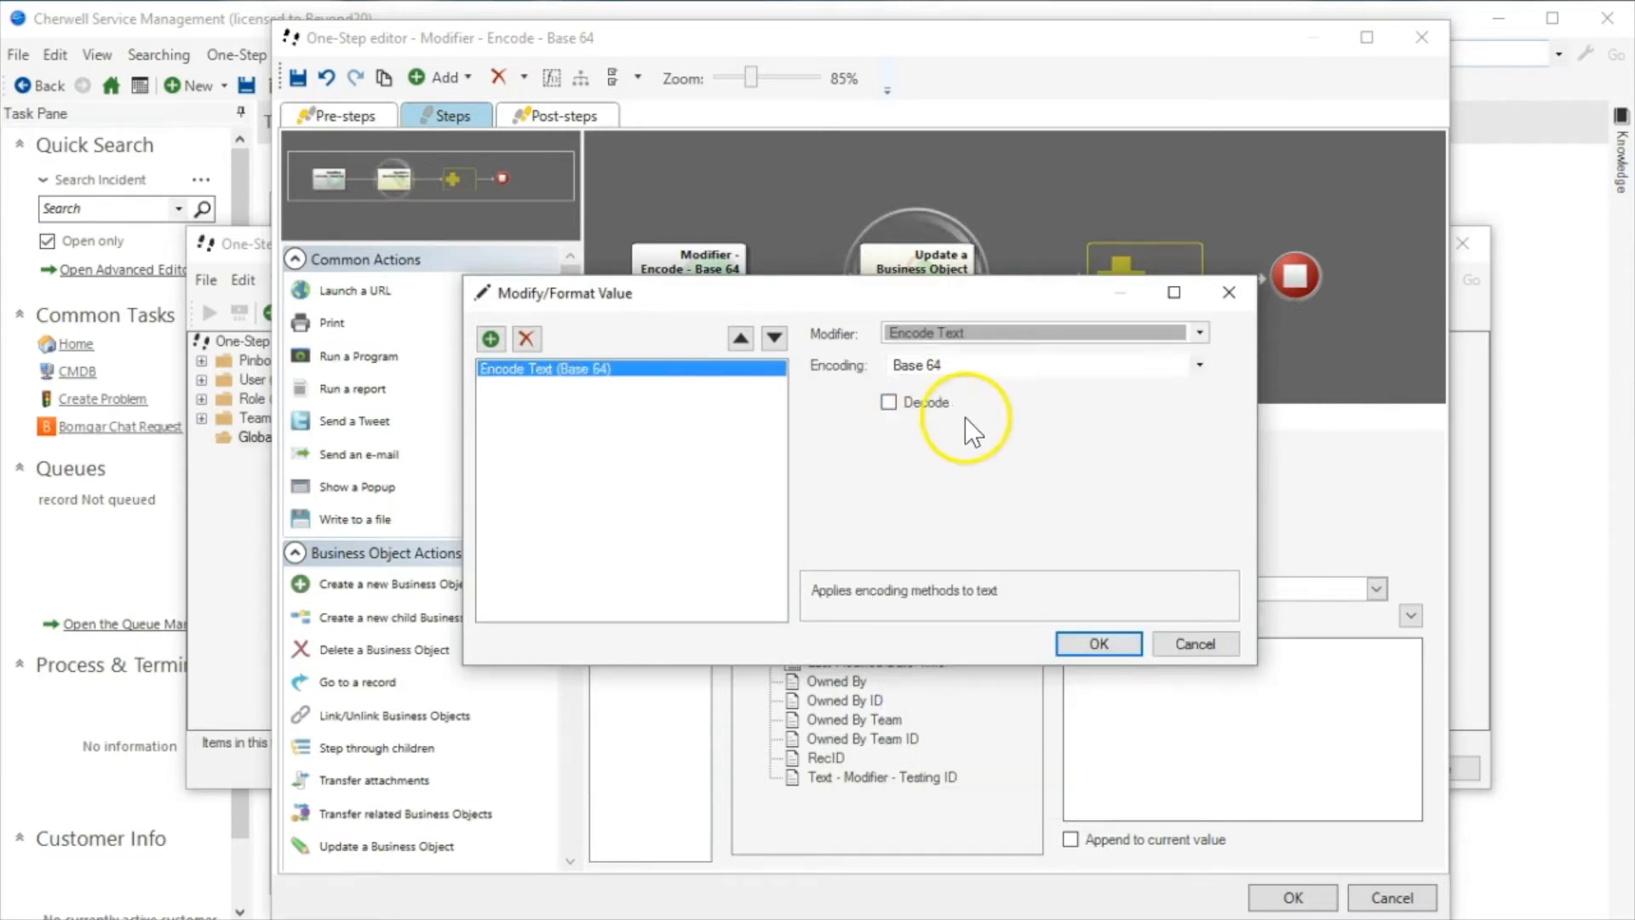
# - Set the Encode Text modifier to Base 64 with Decode off, then save the One-Step and close the manager
pyautogui.click(913, 330)
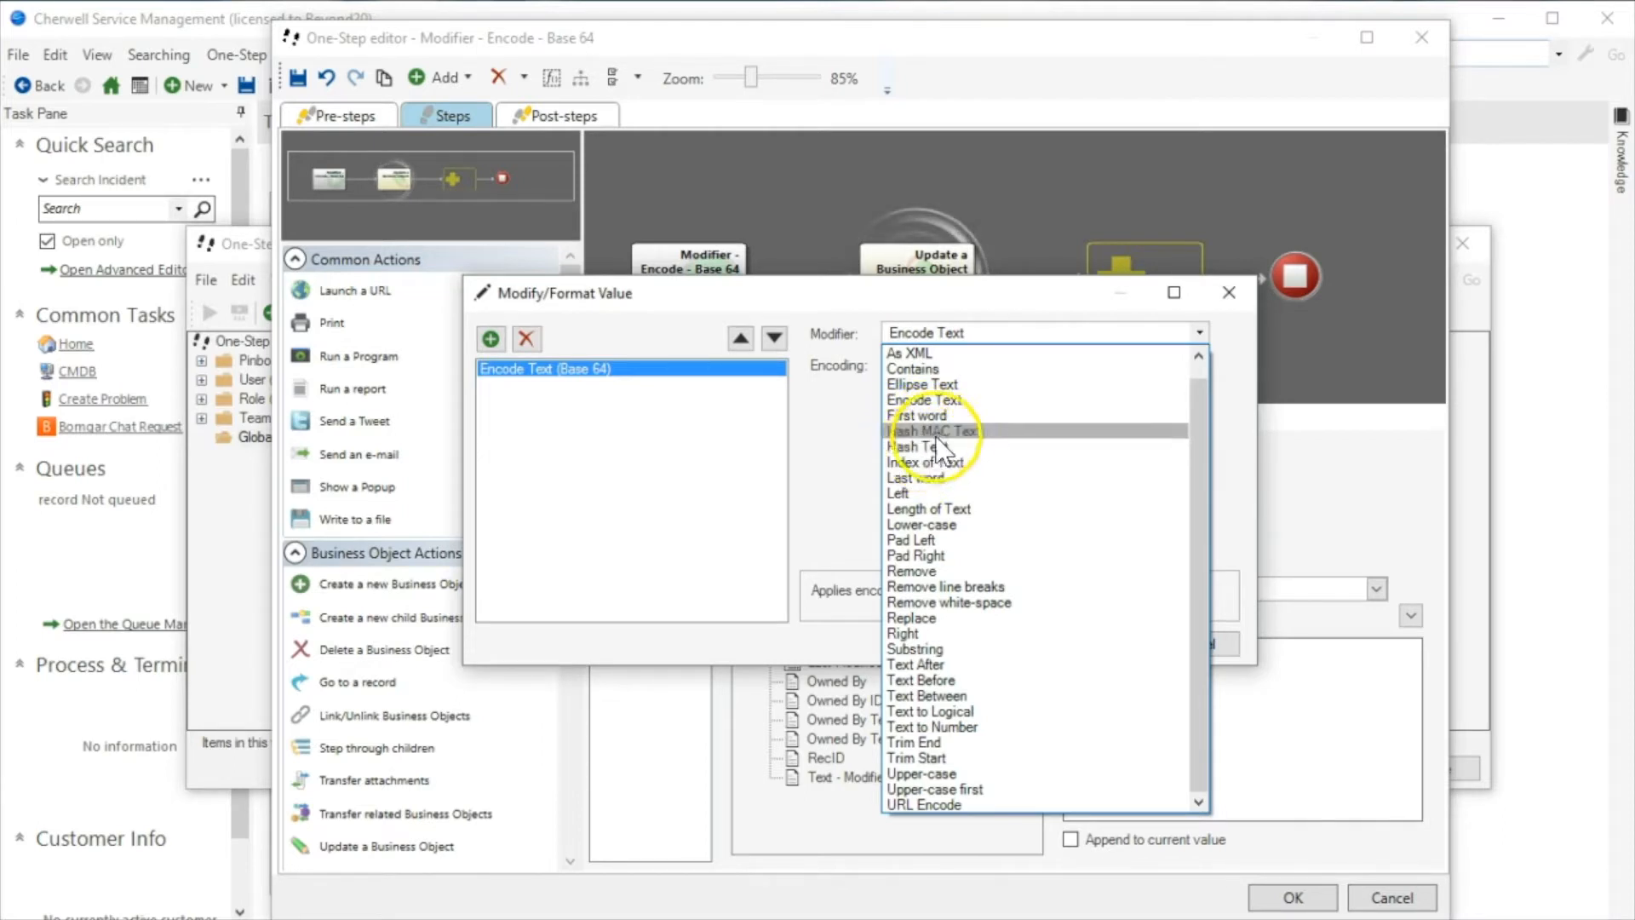
pyautogui.click(937, 400)
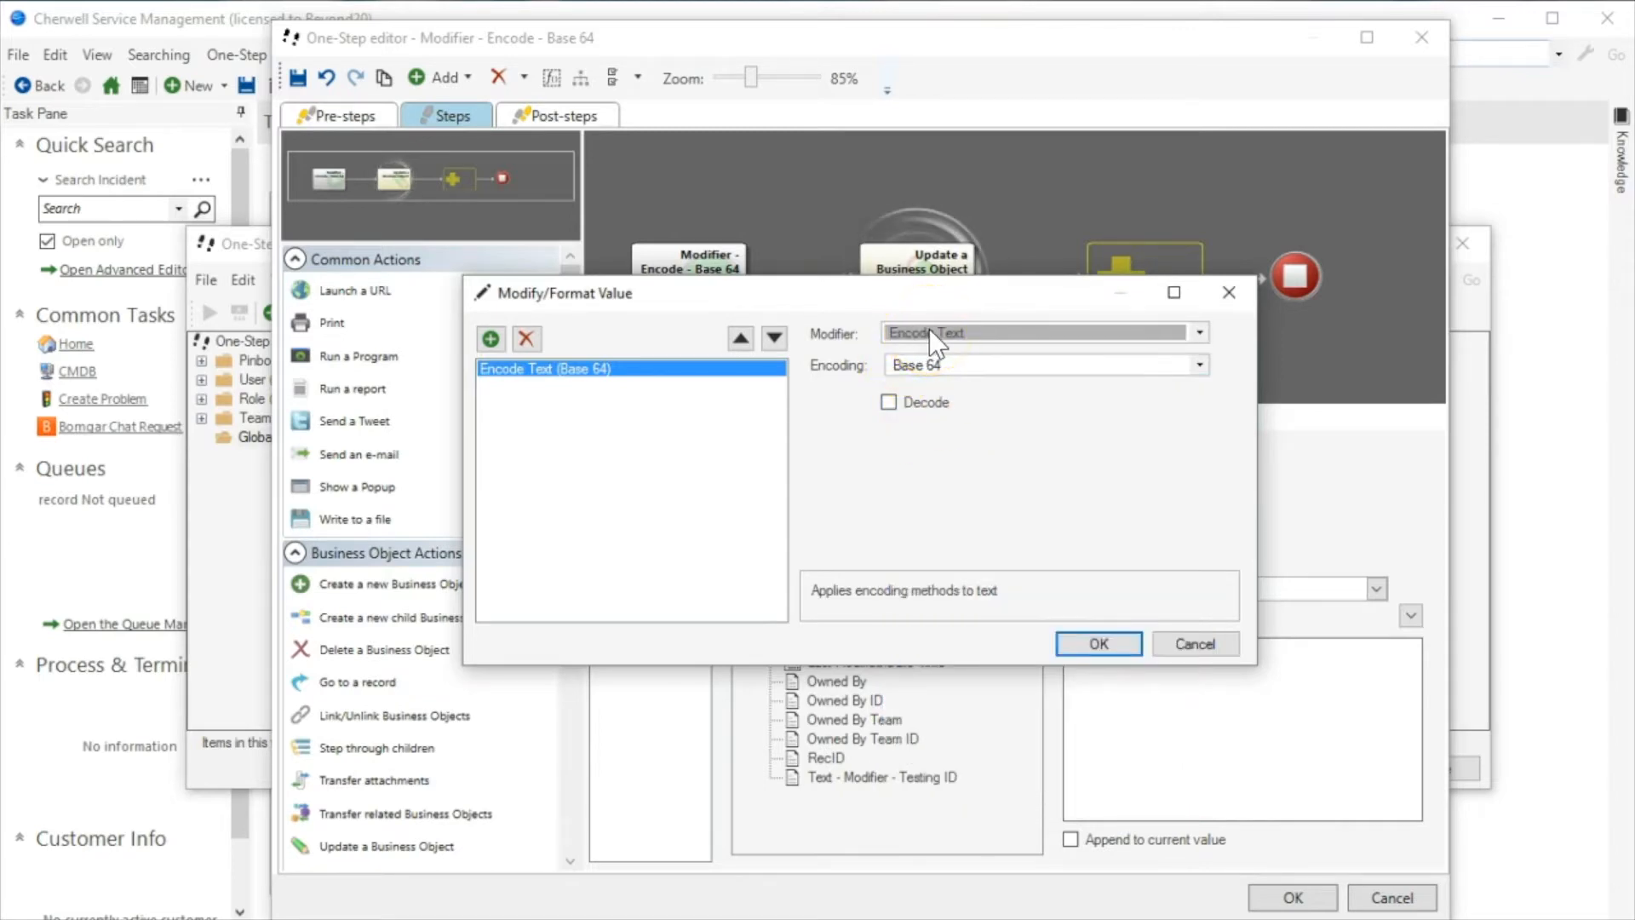
pyautogui.click(924, 364)
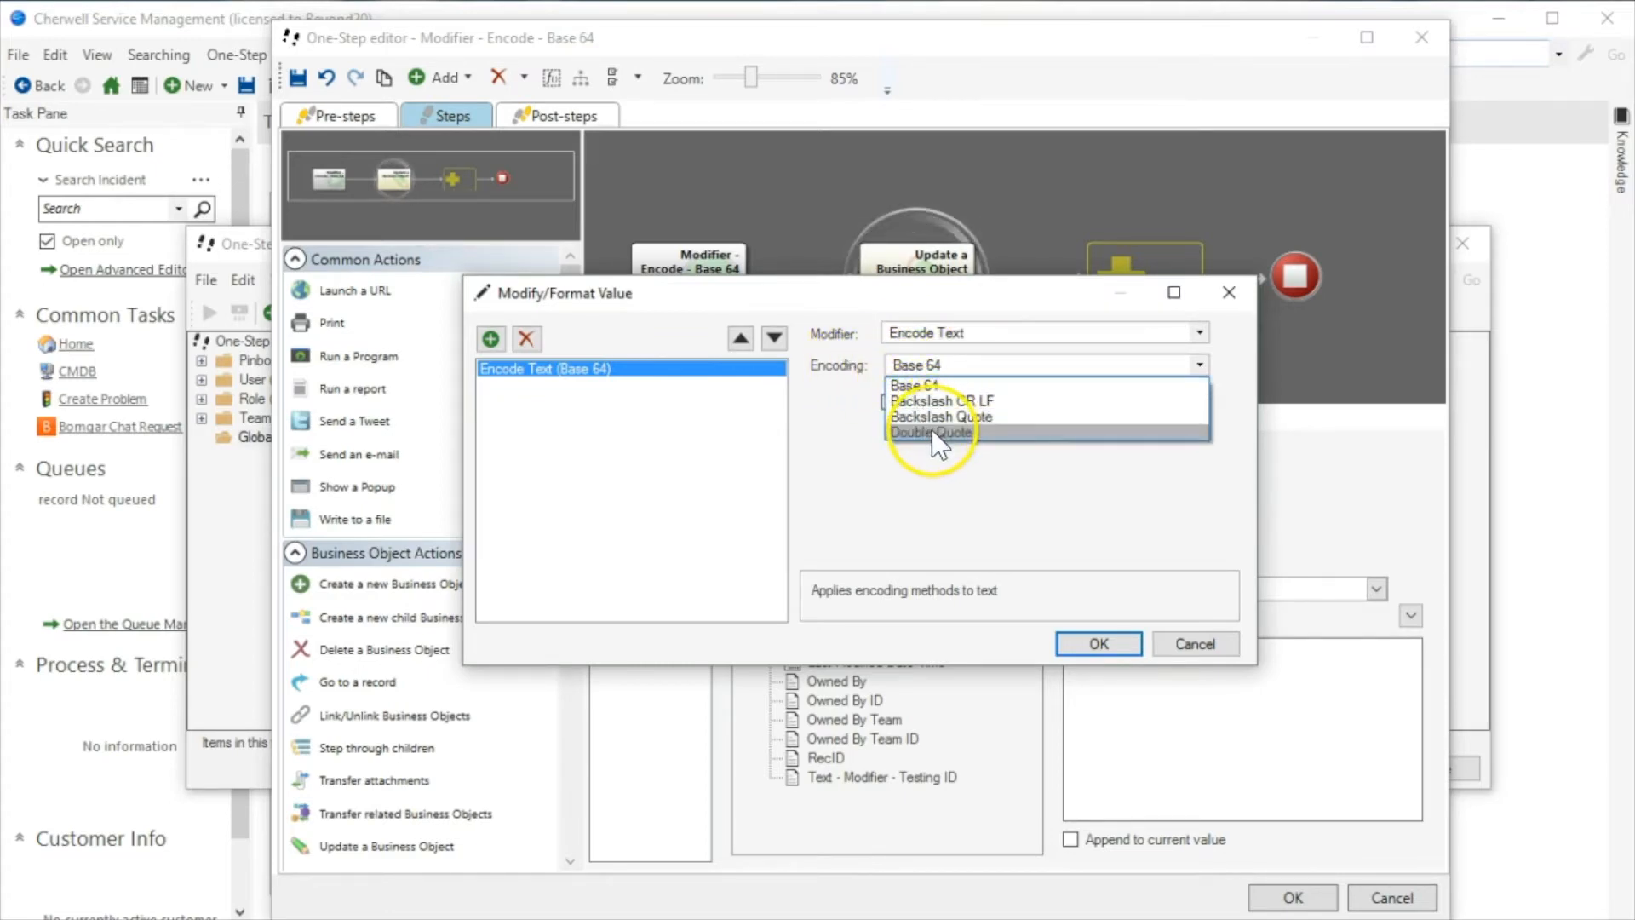
pyautogui.click(922, 385)
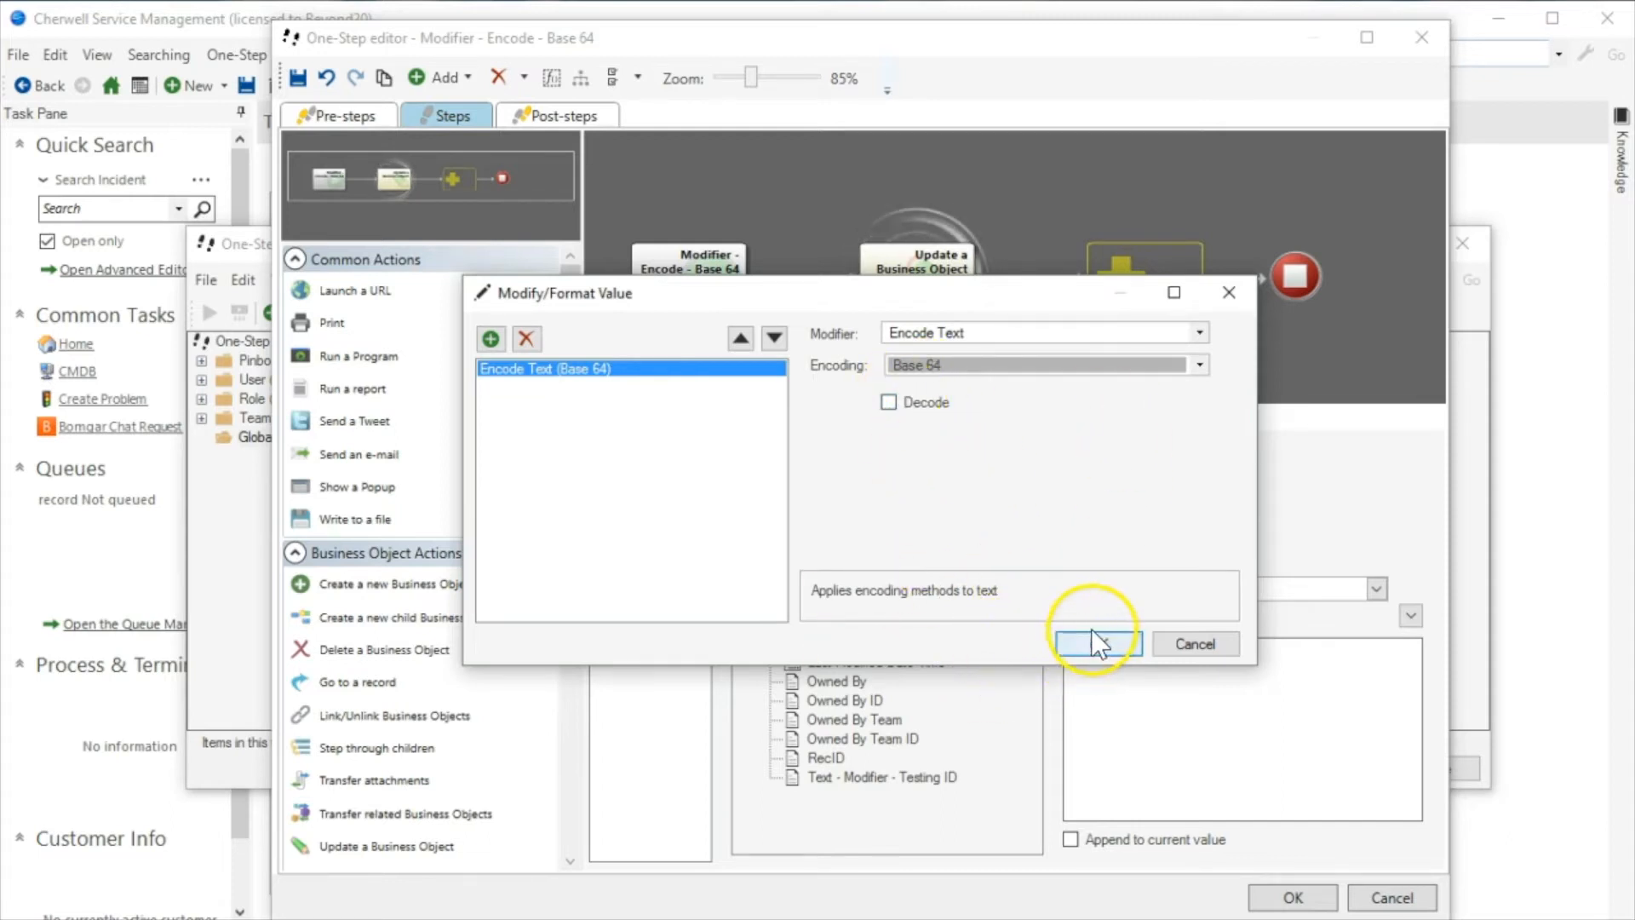
pyautogui.click(921, 397)
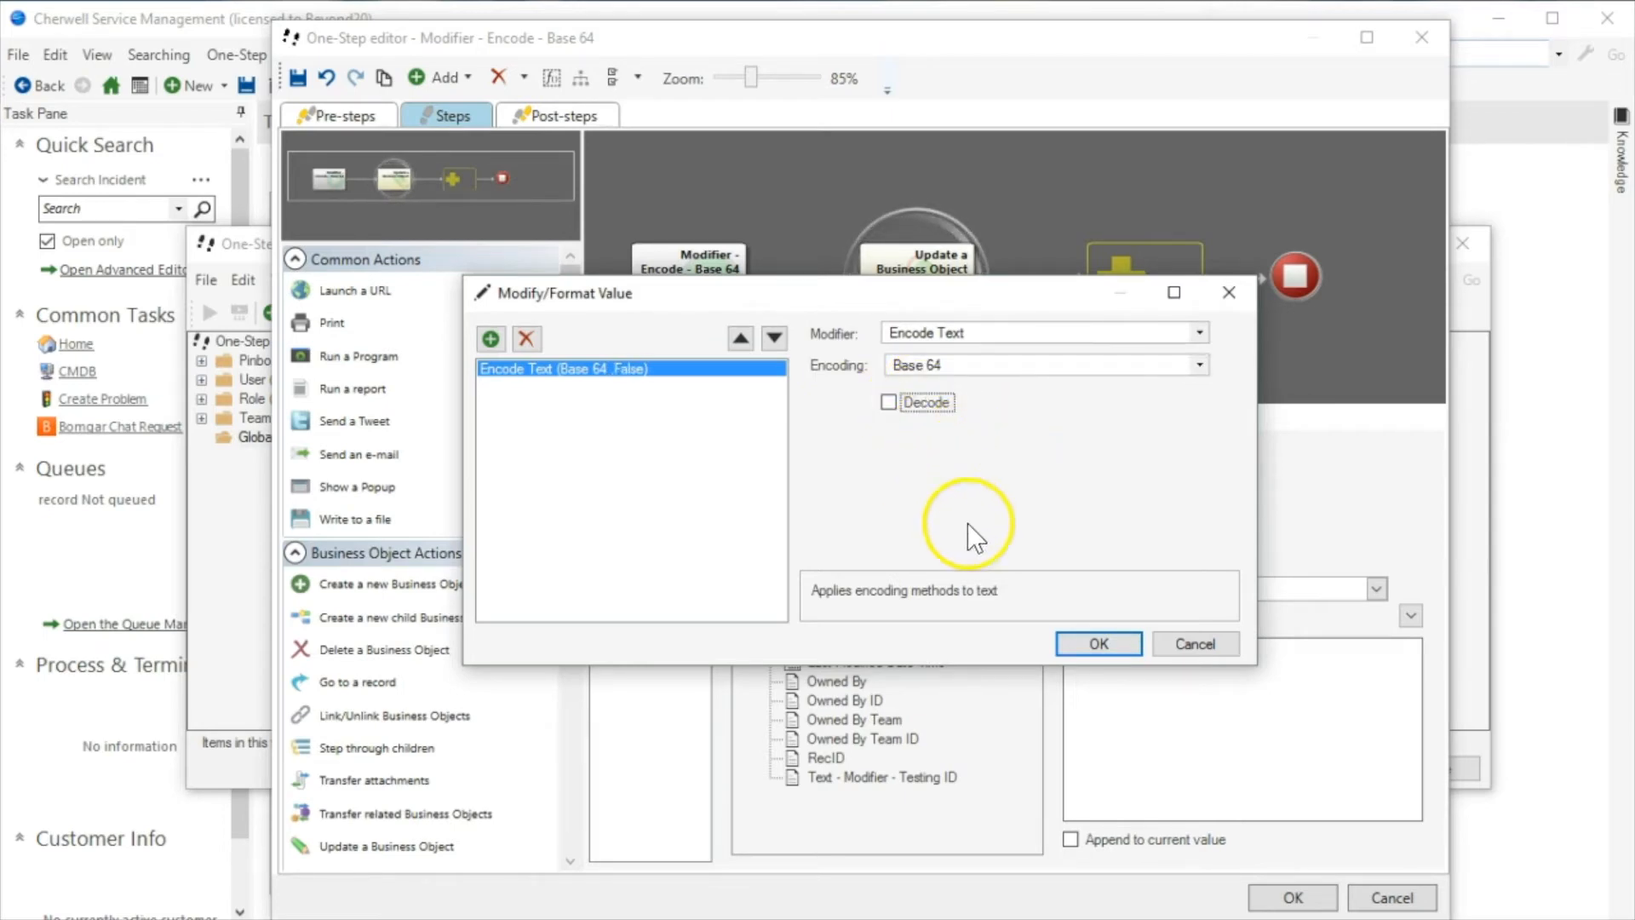
pyautogui.click(1096, 645)
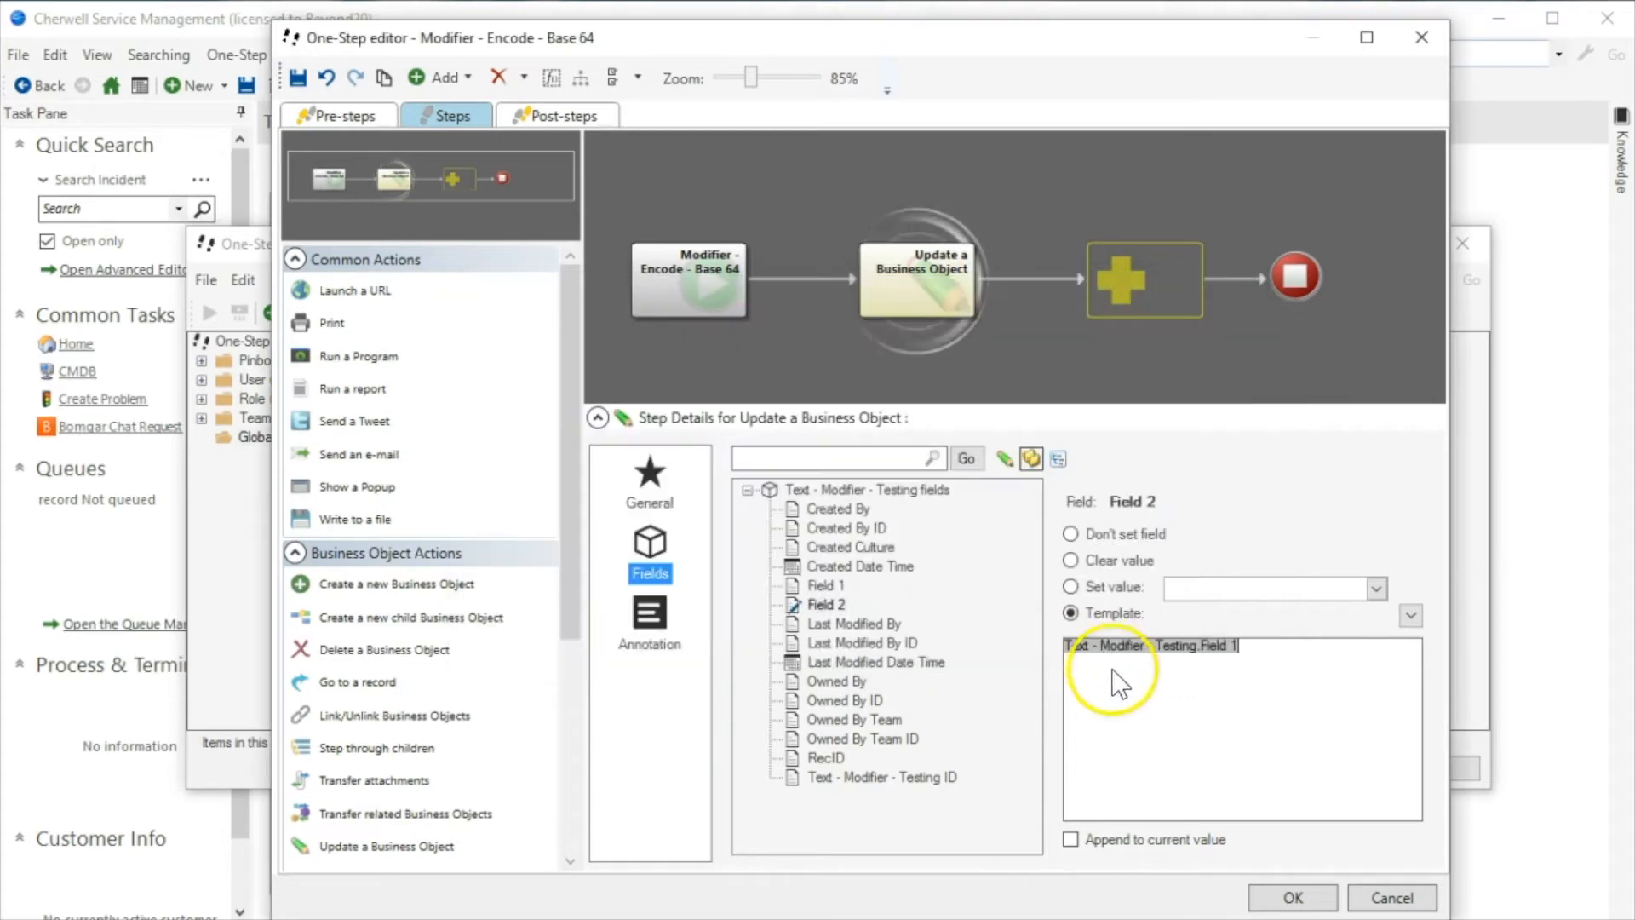
pyautogui.click(1292, 897)
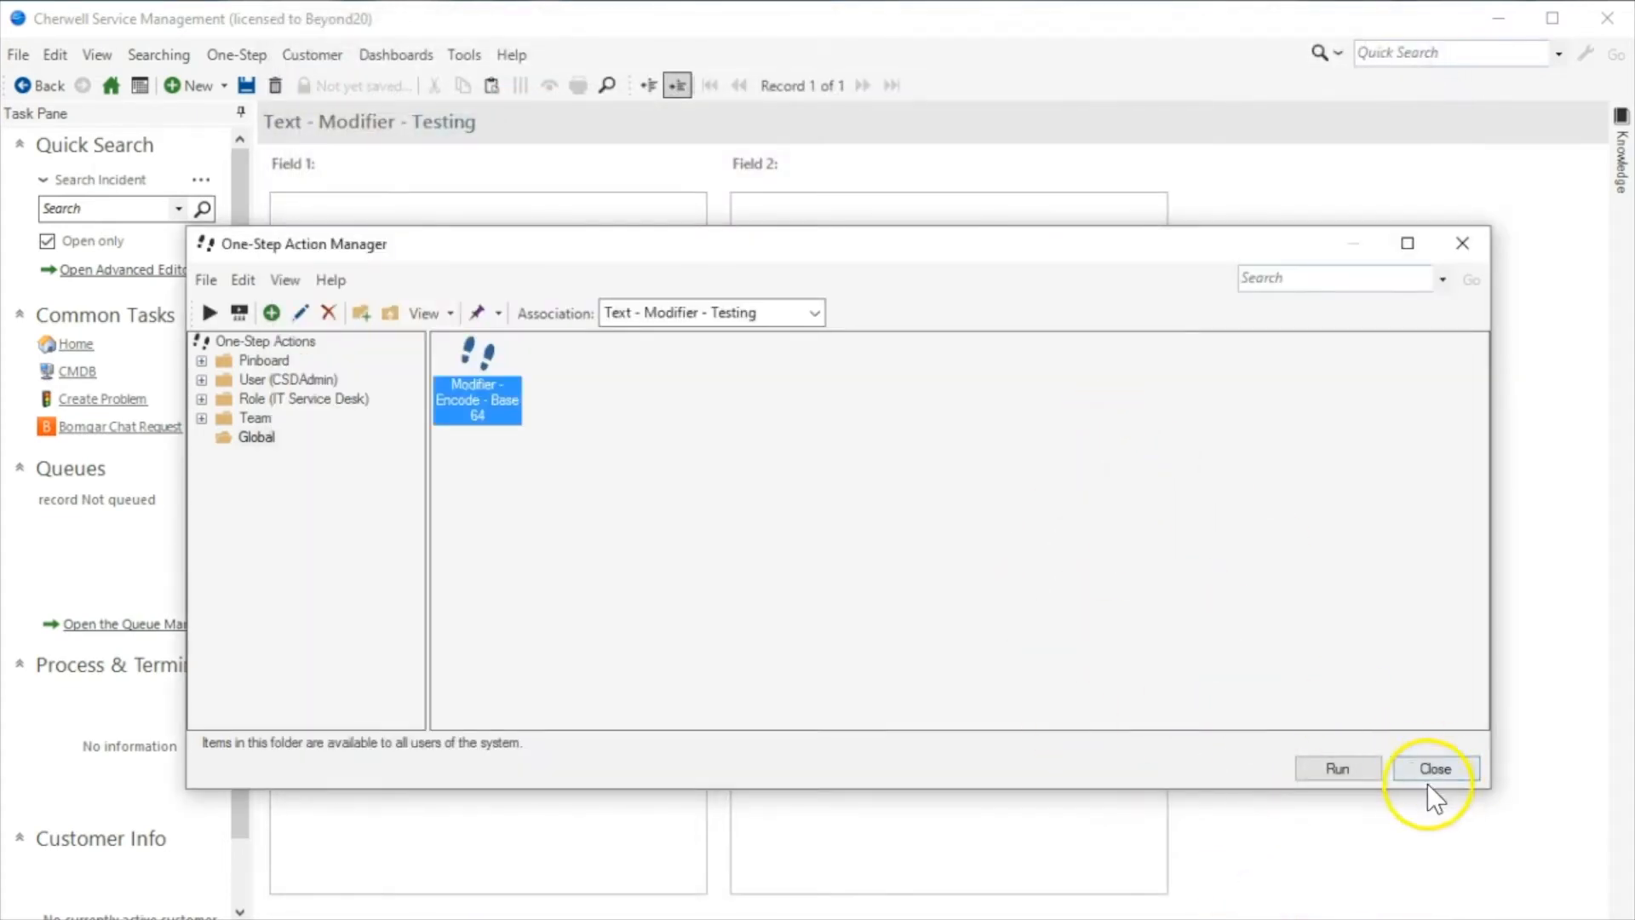
pyautogui.click(1428, 780)
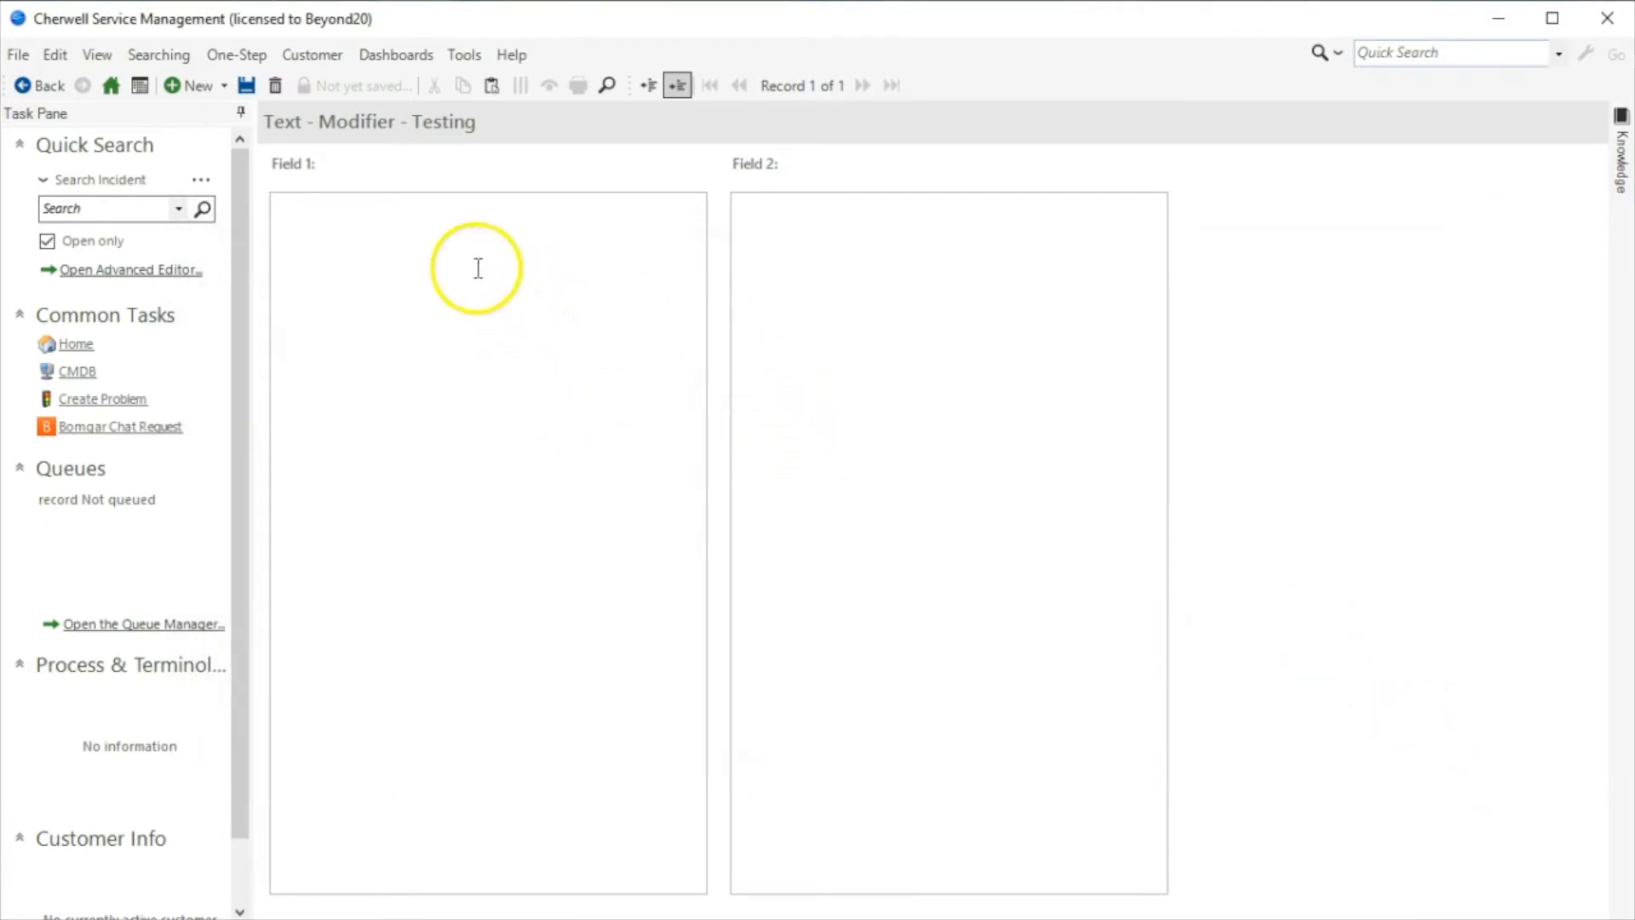
# - Enter "This is a test." in Field 1 of the record, leaving Field 2 empty
pyautogui.click(902, 279)
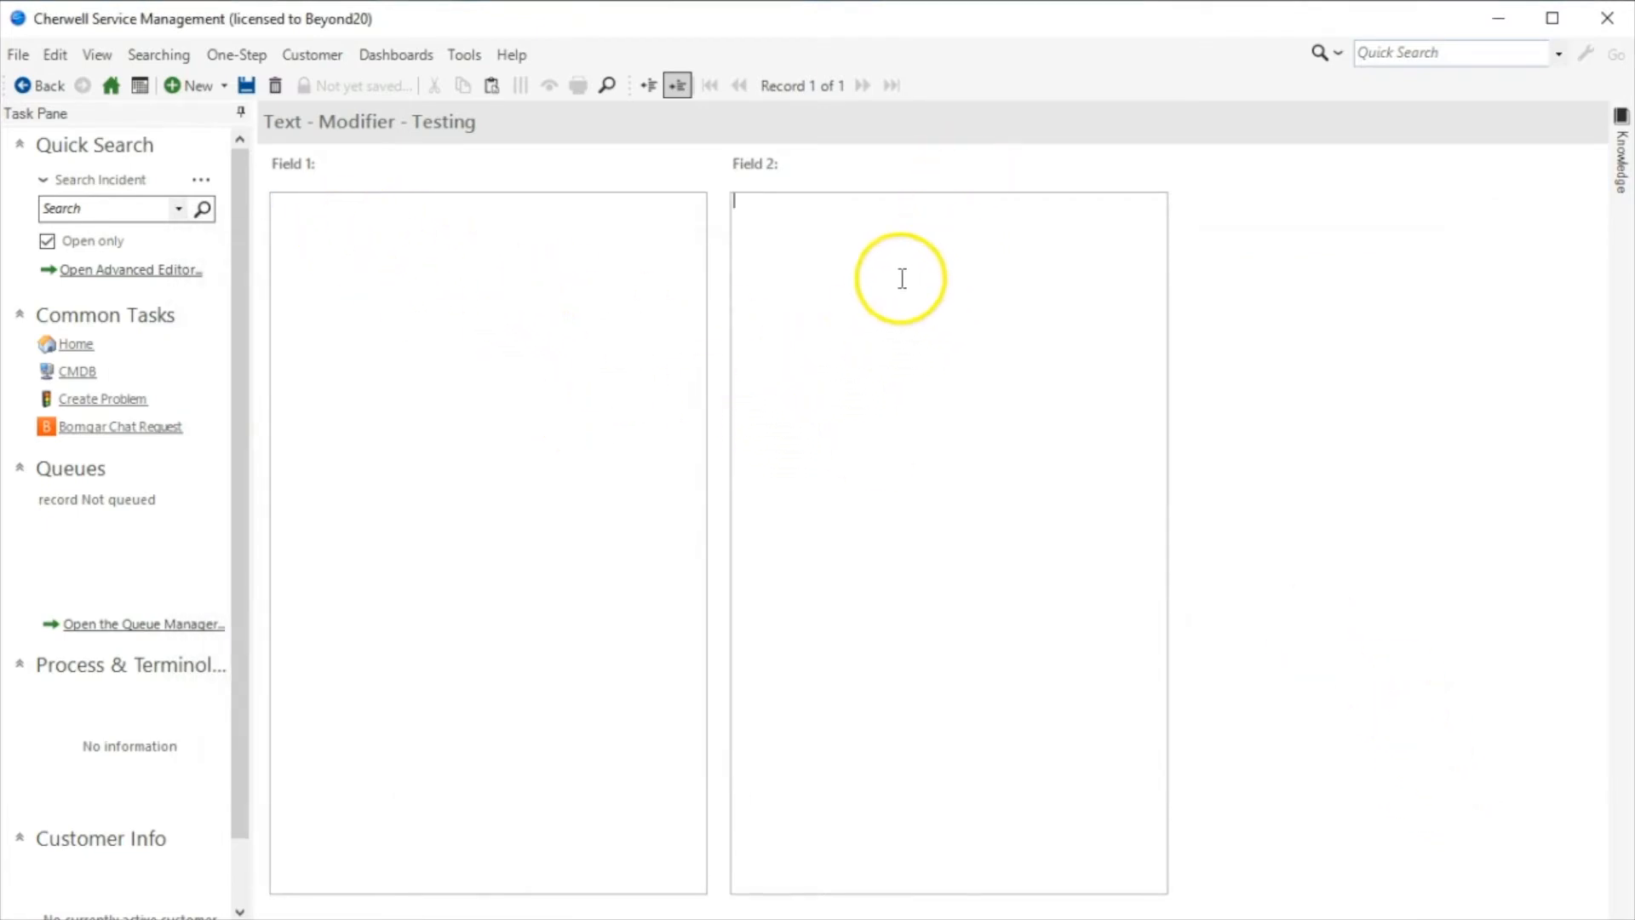
pyautogui.click(554, 230)
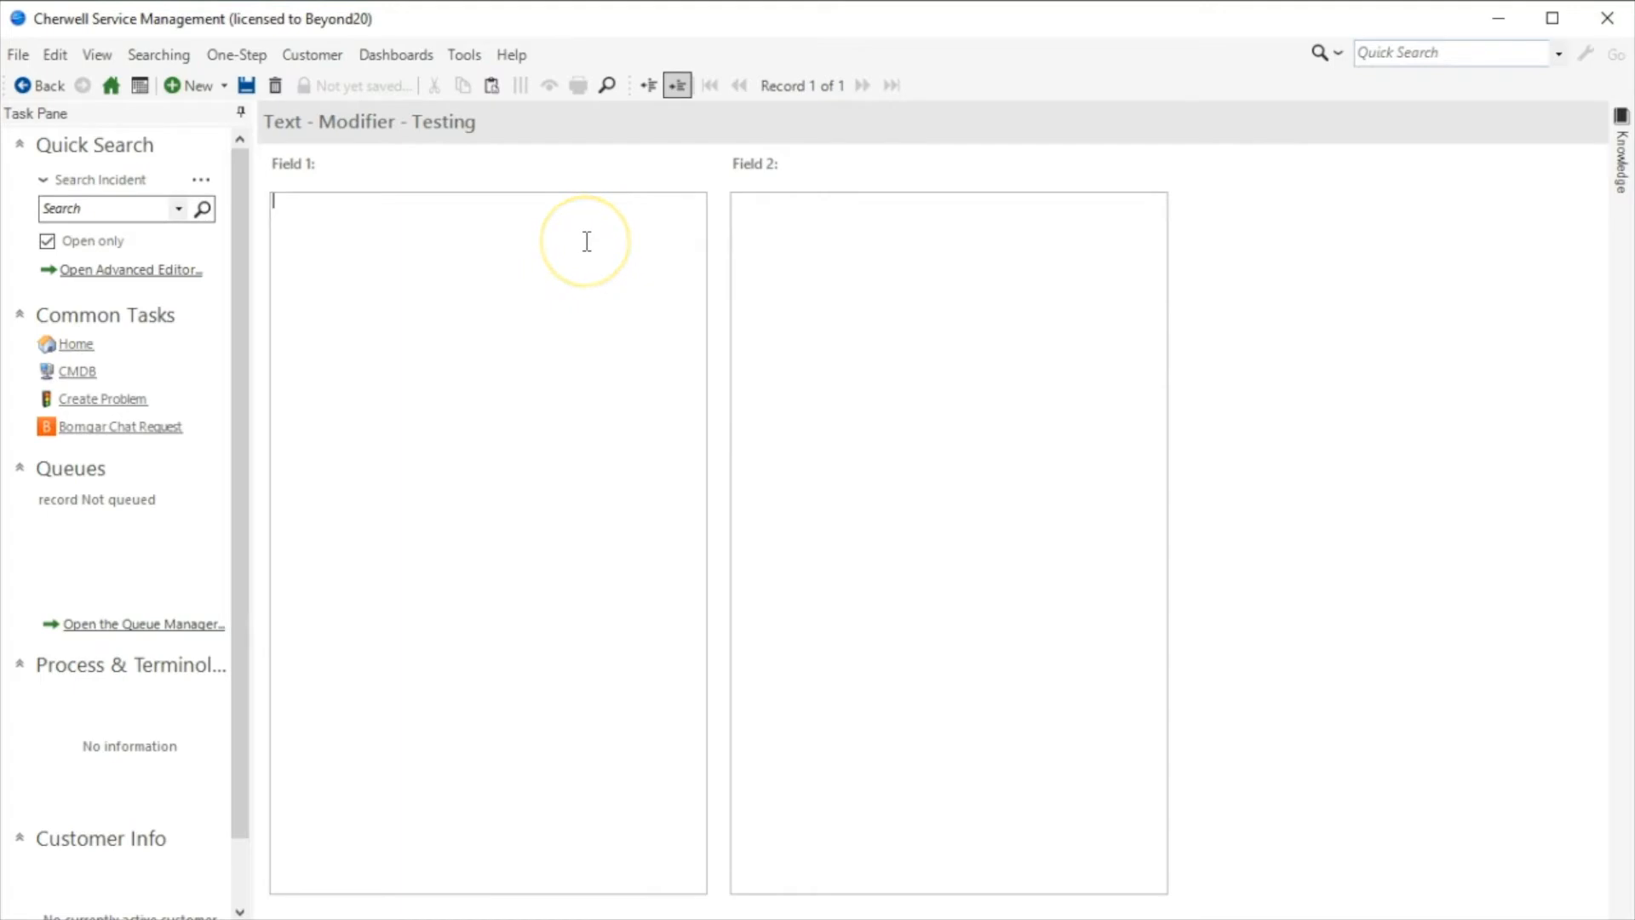
pyautogui.write('This is a test.')
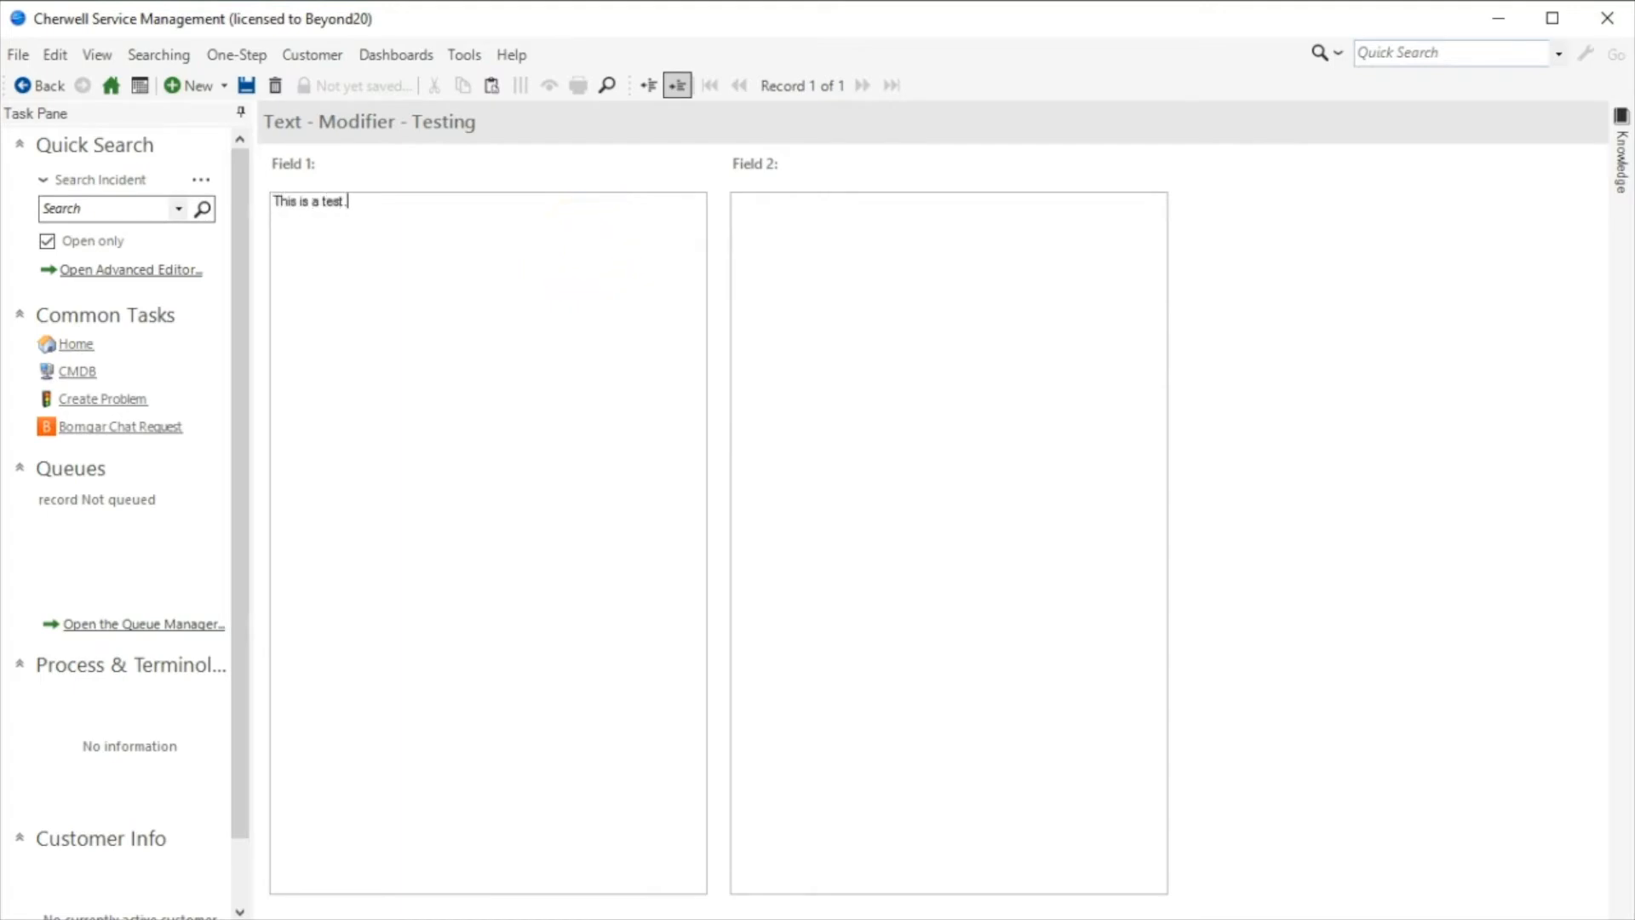
# - Run the "Modifier - Encode - Base 64" One-Step on the record and select the resulting text in Field 2
pyautogui.click(256, 48)
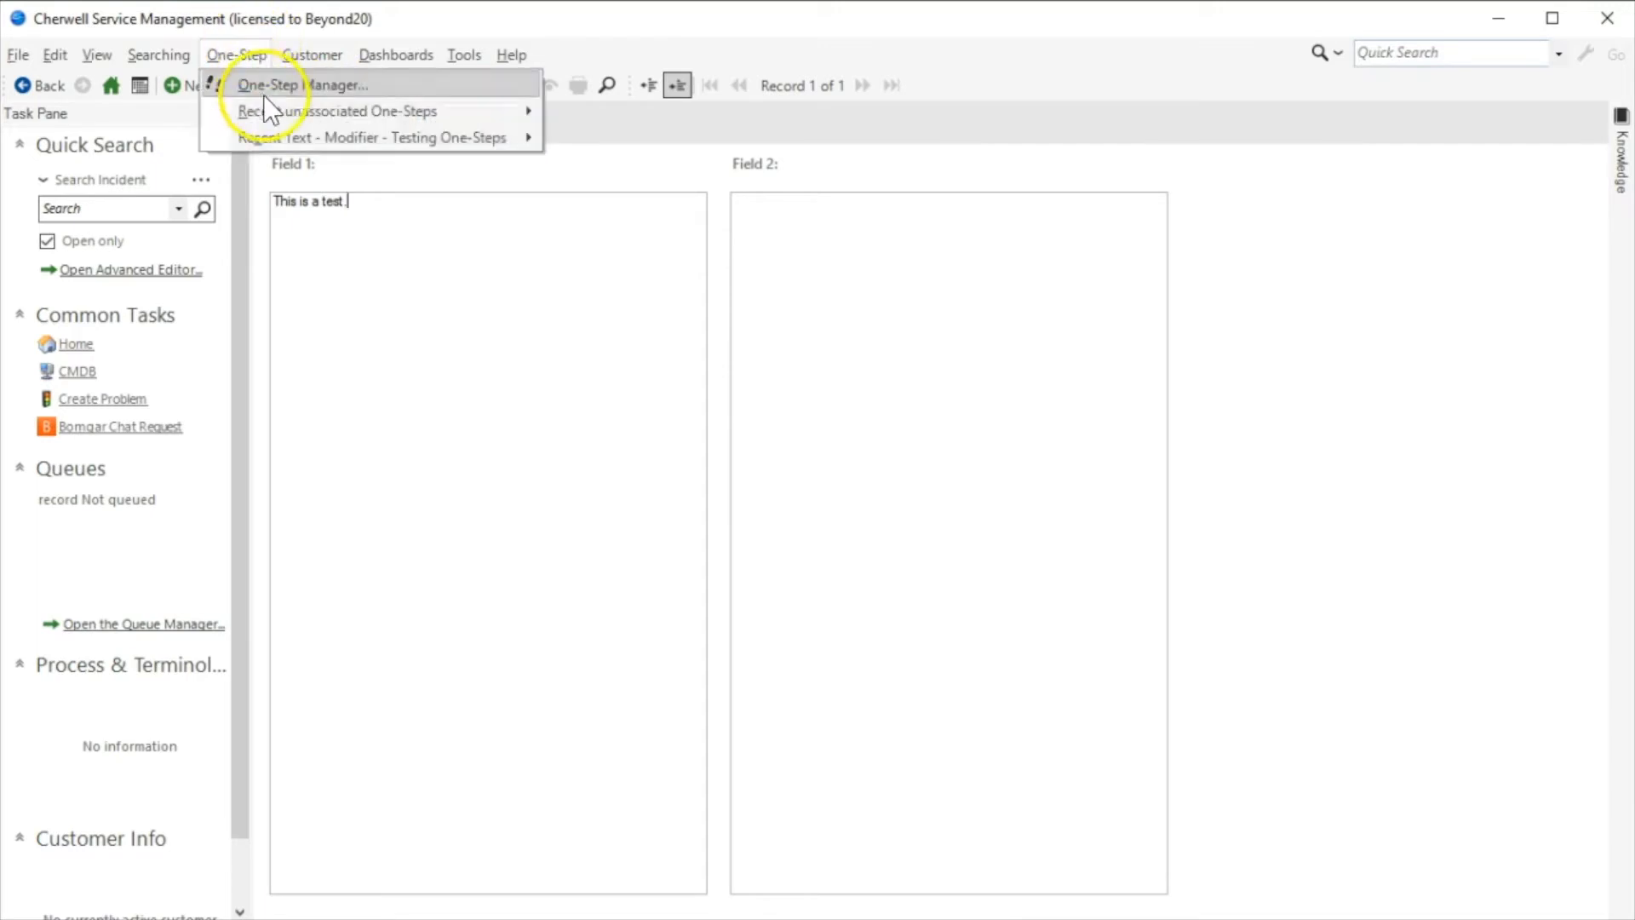
pyautogui.click(276, 82)
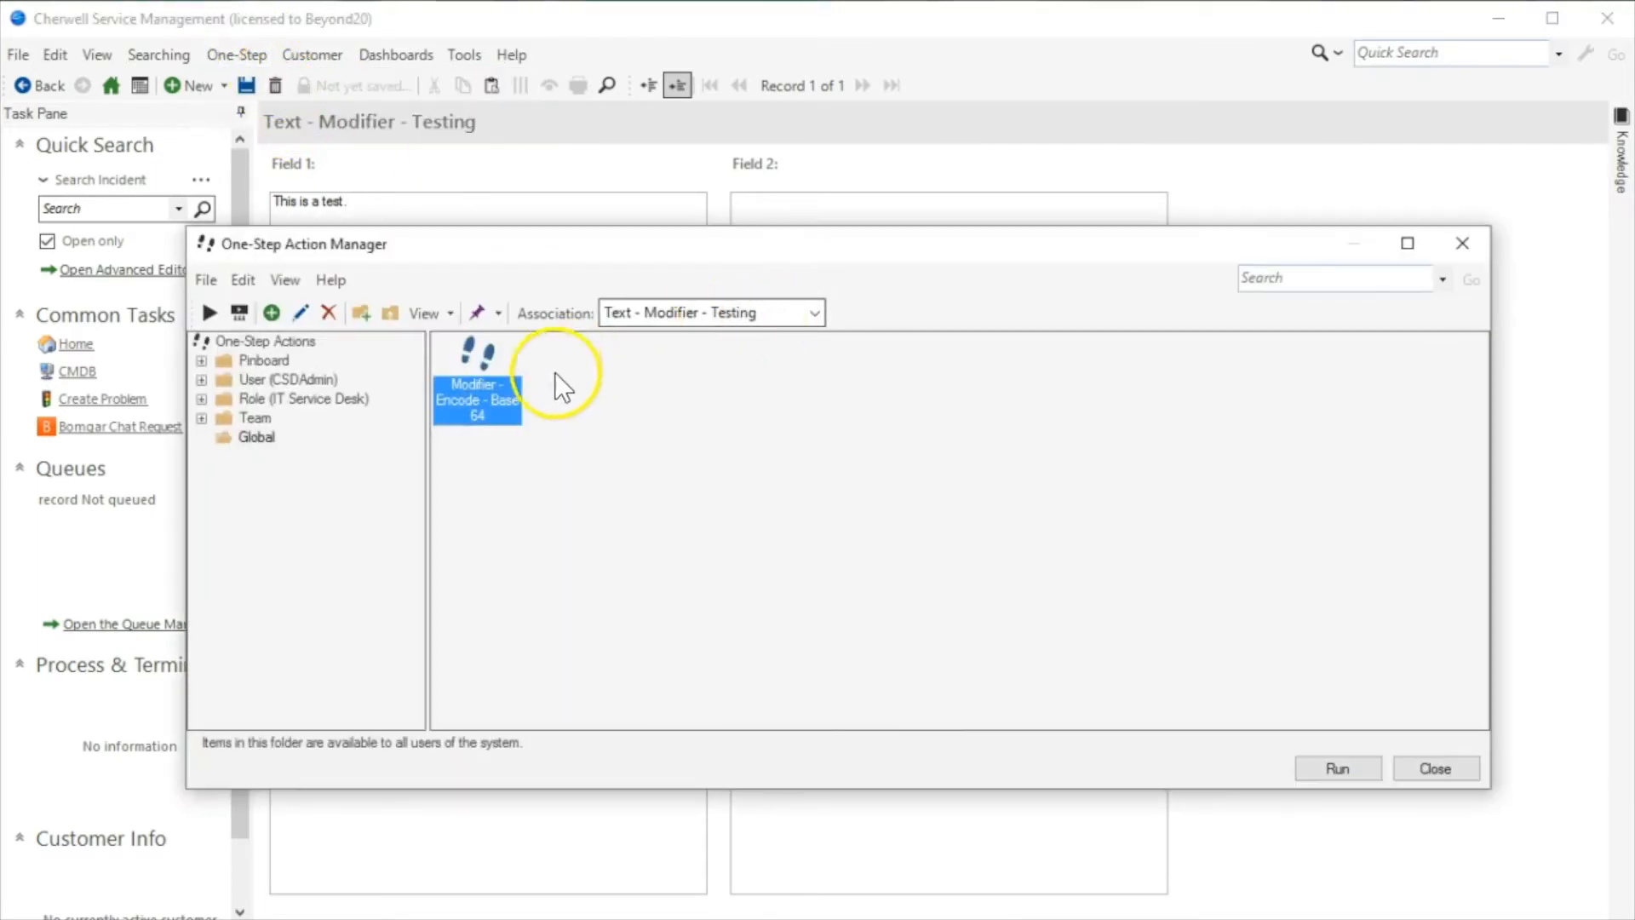
pyautogui.doubleClick(470, 385)
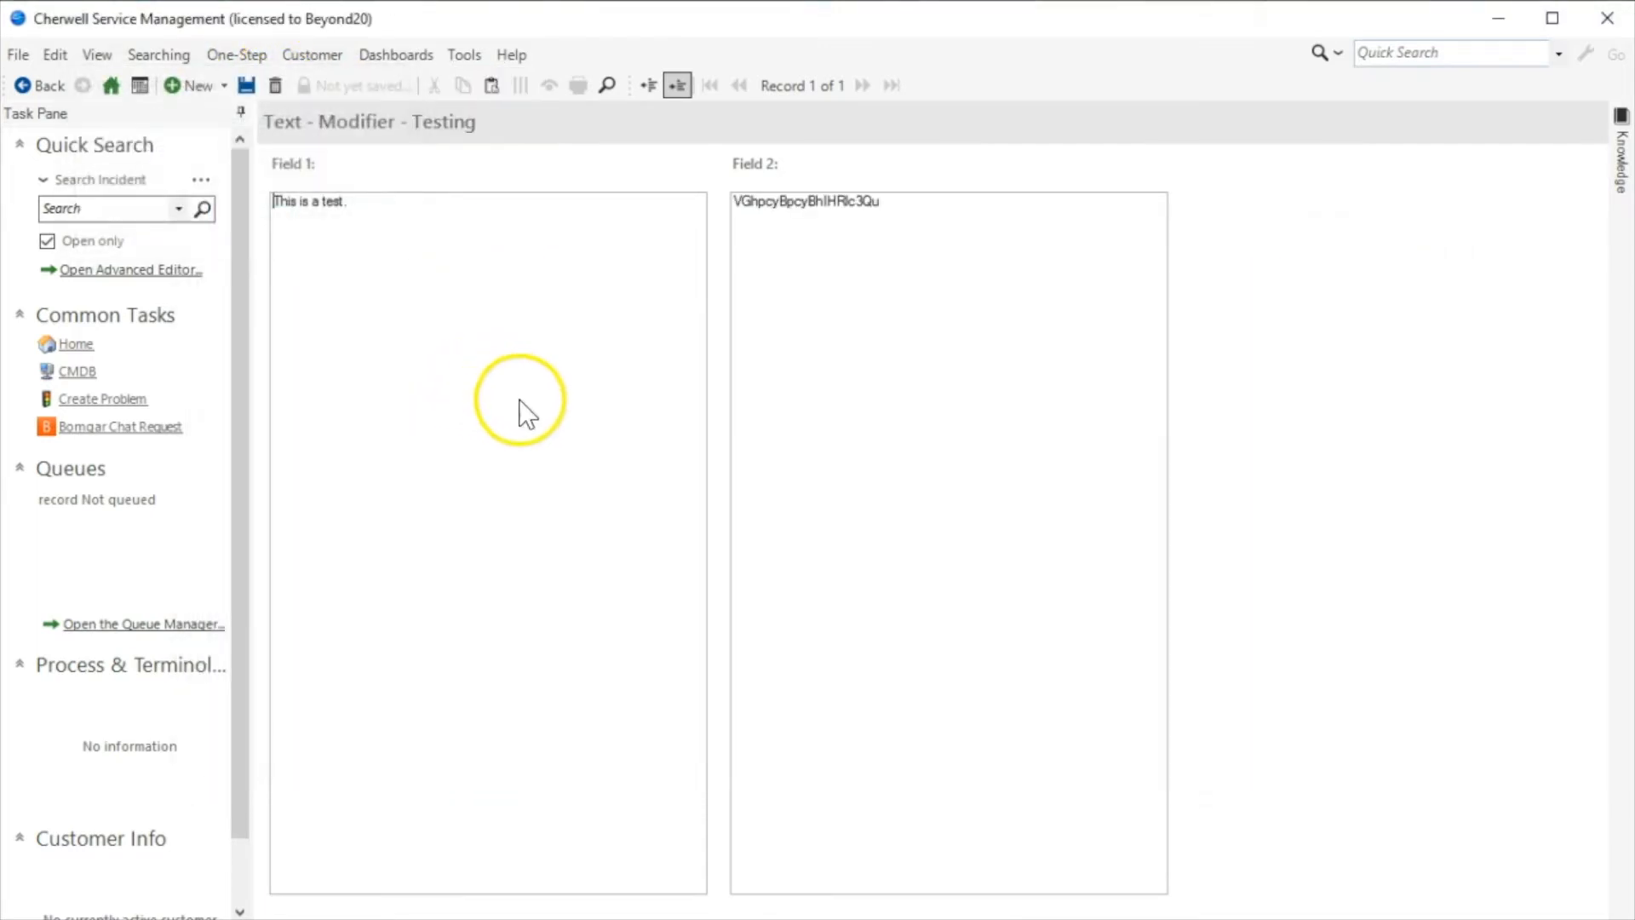
pyautogui.moveTo(886, 202); pyautogui.dragTo(715, 213)
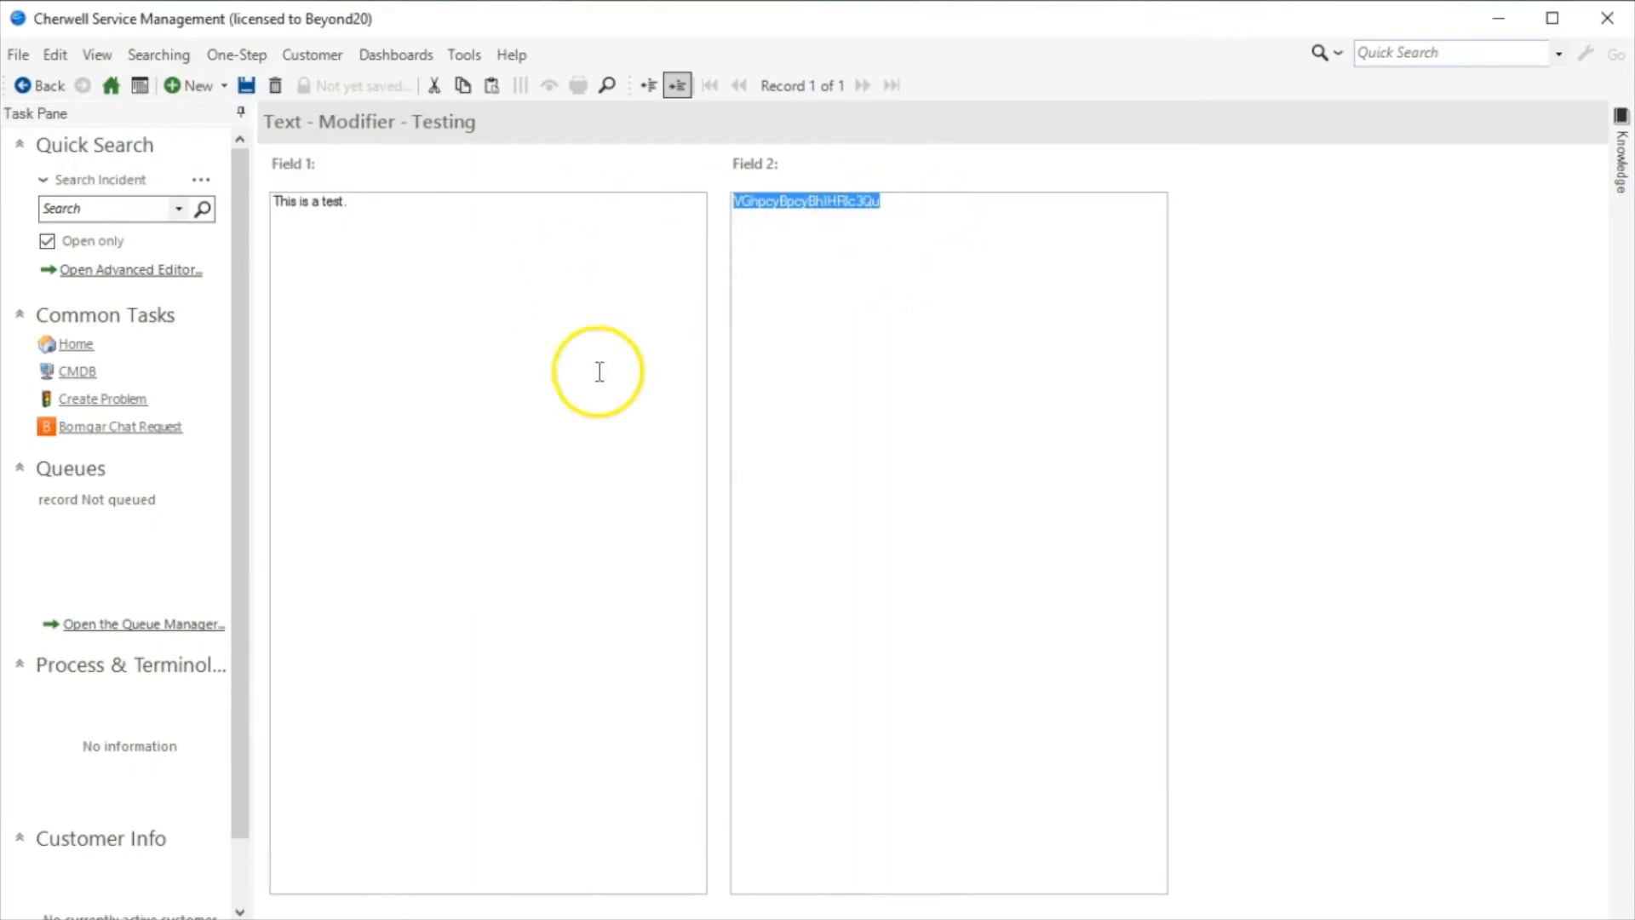
# - Create another global One-Step named "Modifier - Decode - Base 64"
pyautogui.click(221, 56)
pyautogui.click(231, 84)
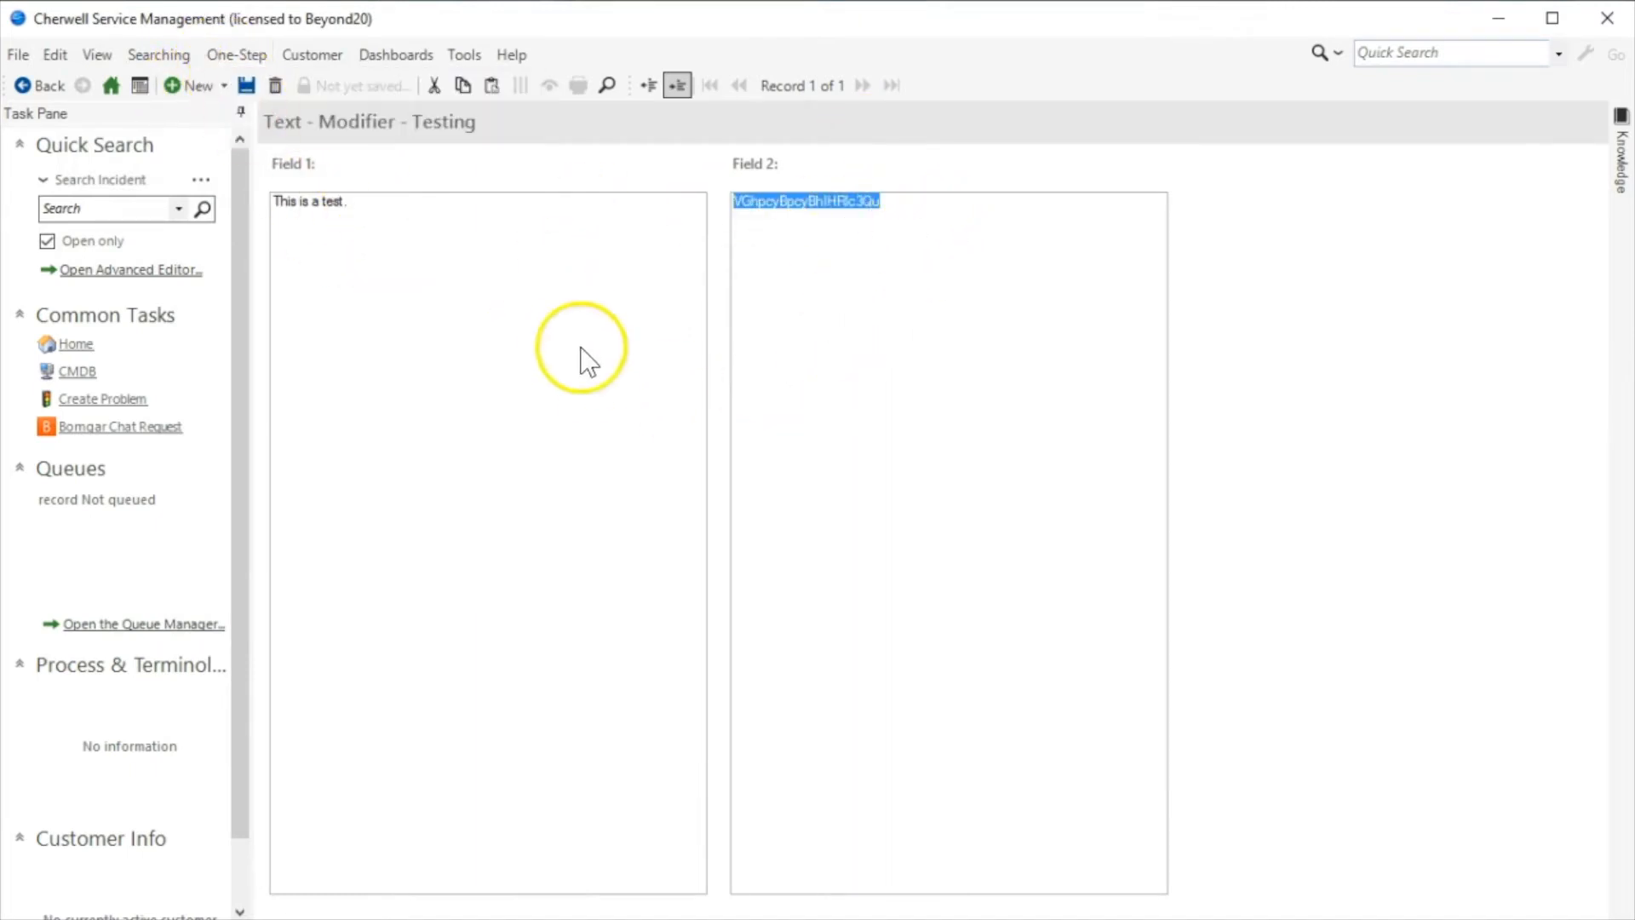
pyautogui.rightClick(757, 387)
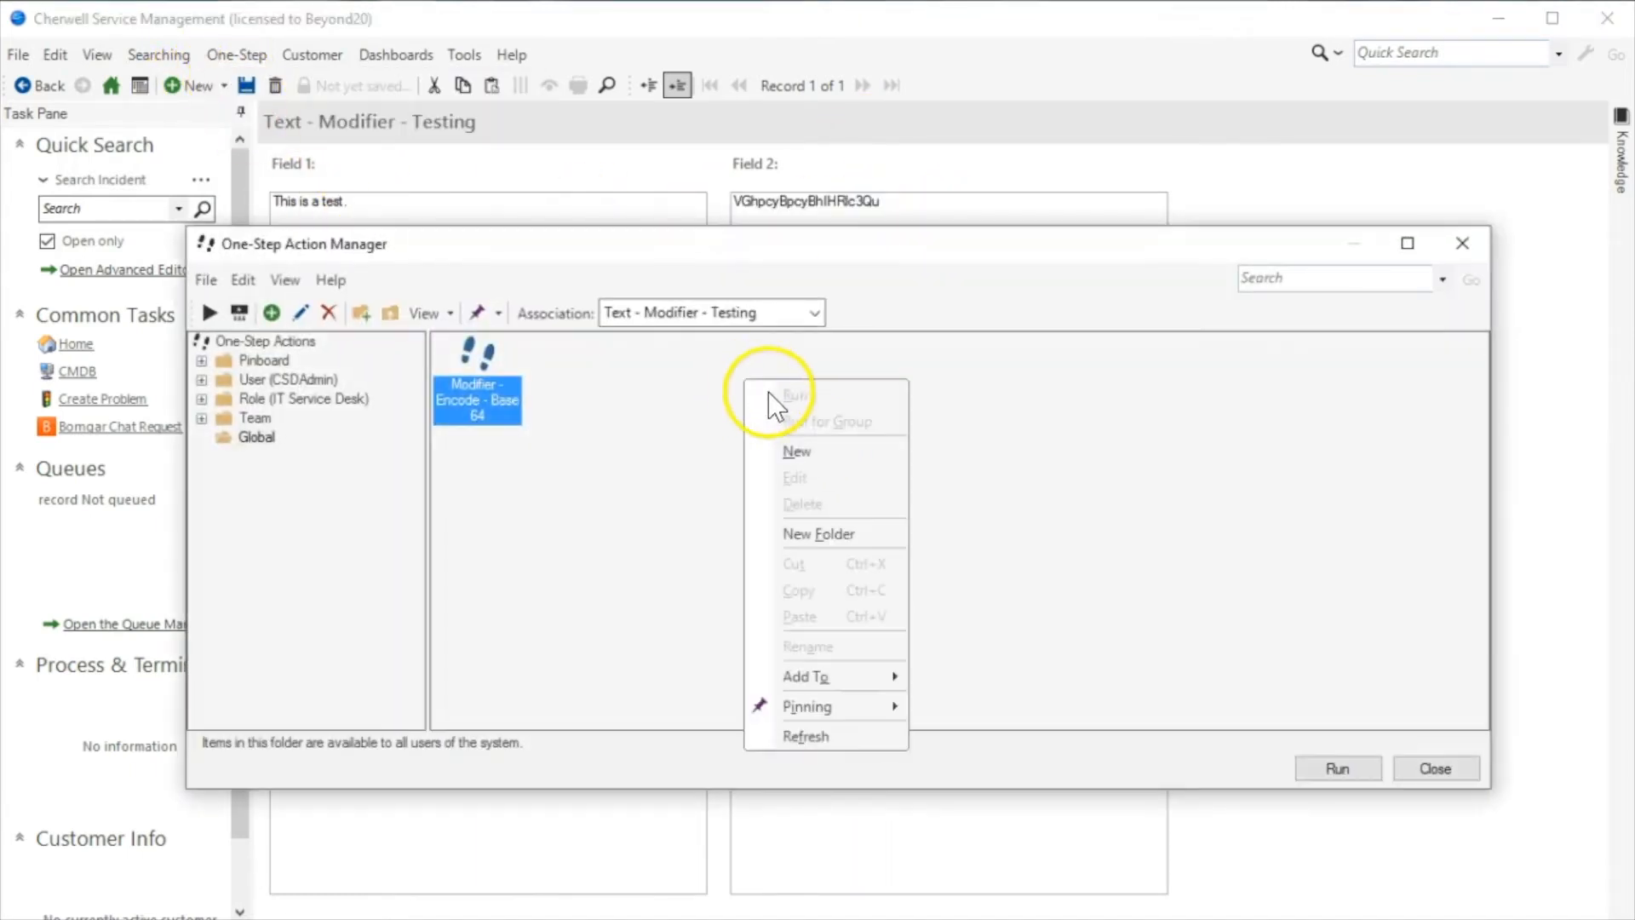
pyautogui.click(800, 445)
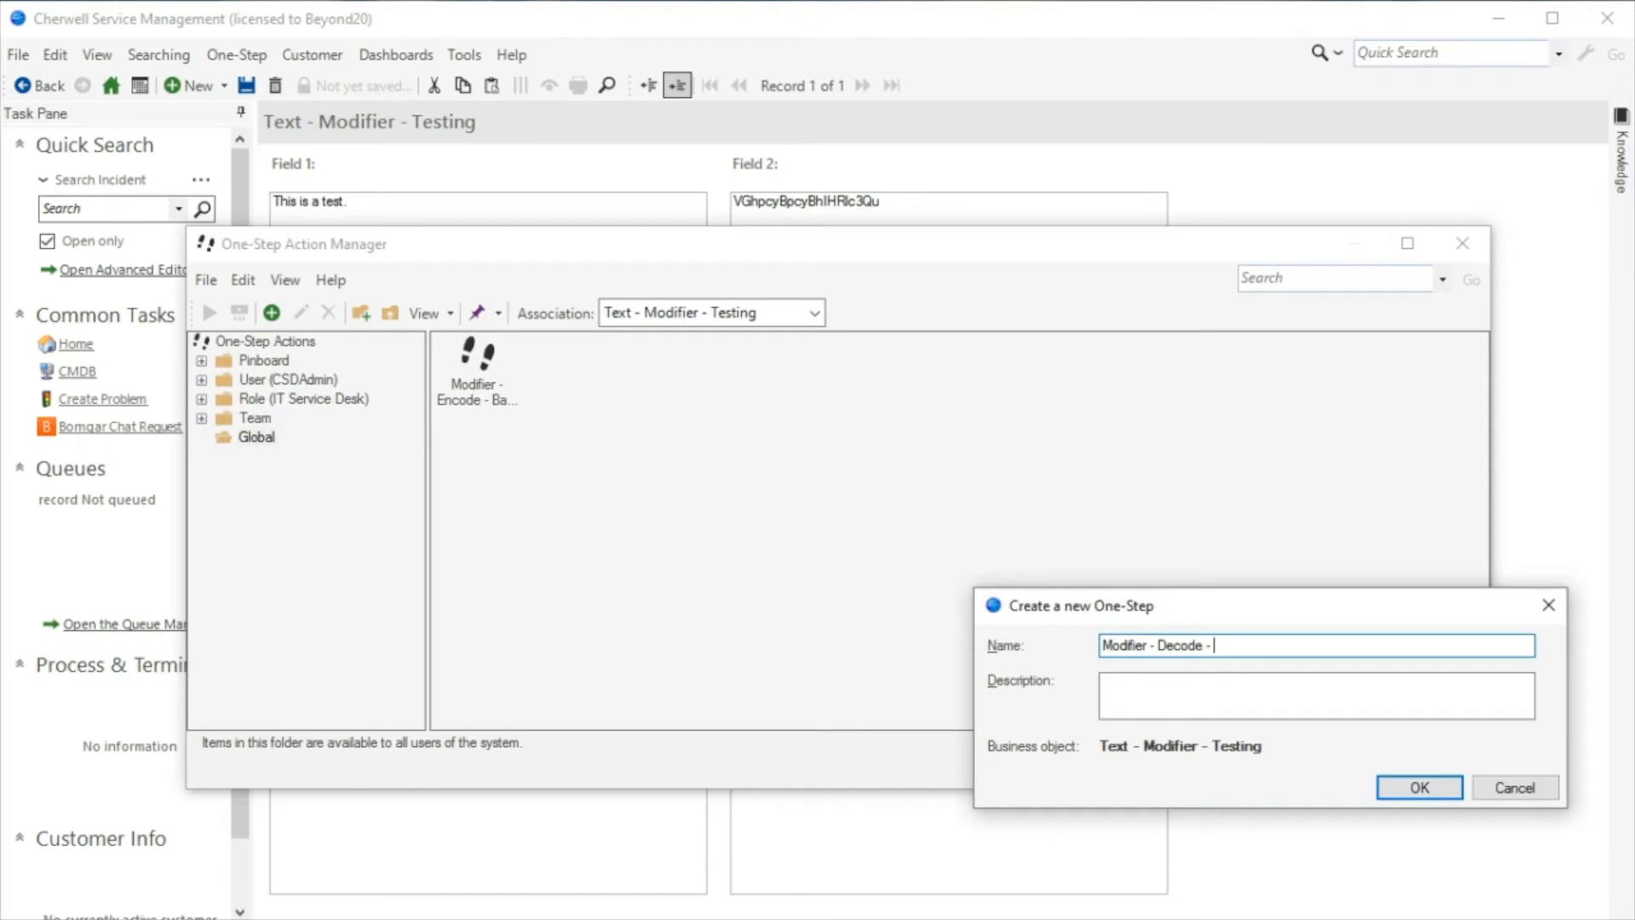
pyautogui.write('Modifier - Decode - Base 64')
pyautogui.press('Return')
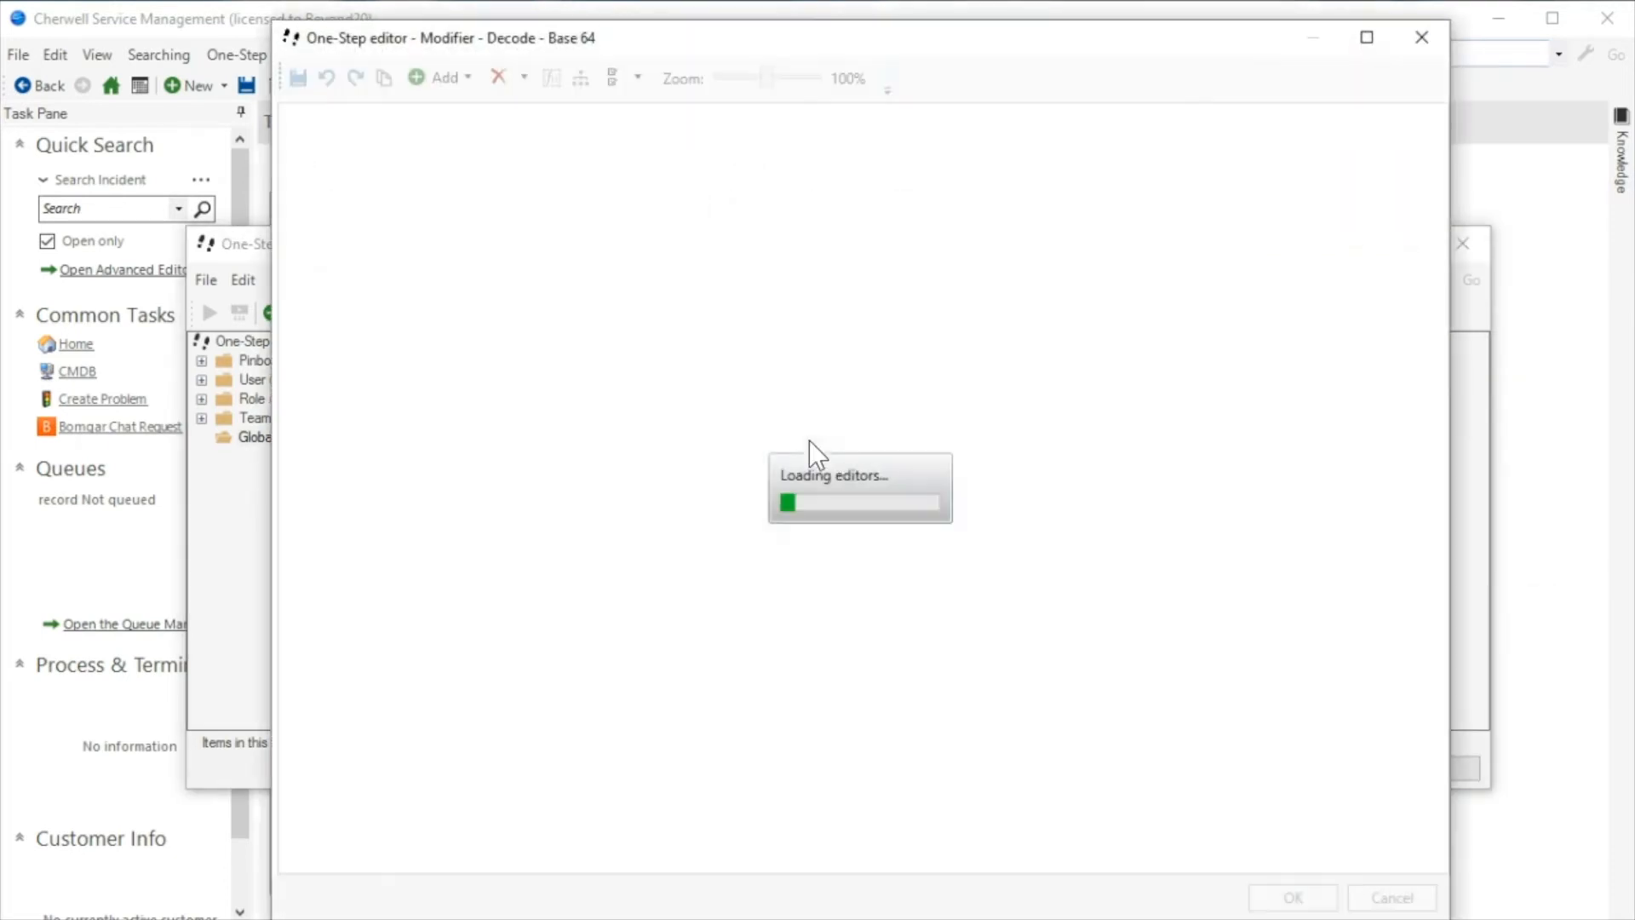
# - Add an Update a Business Object action that fills Field 1 from a template containing the Field 2 value
pyautogui.moveTo(324, 843); pyautogui.dragTo(941, 311)
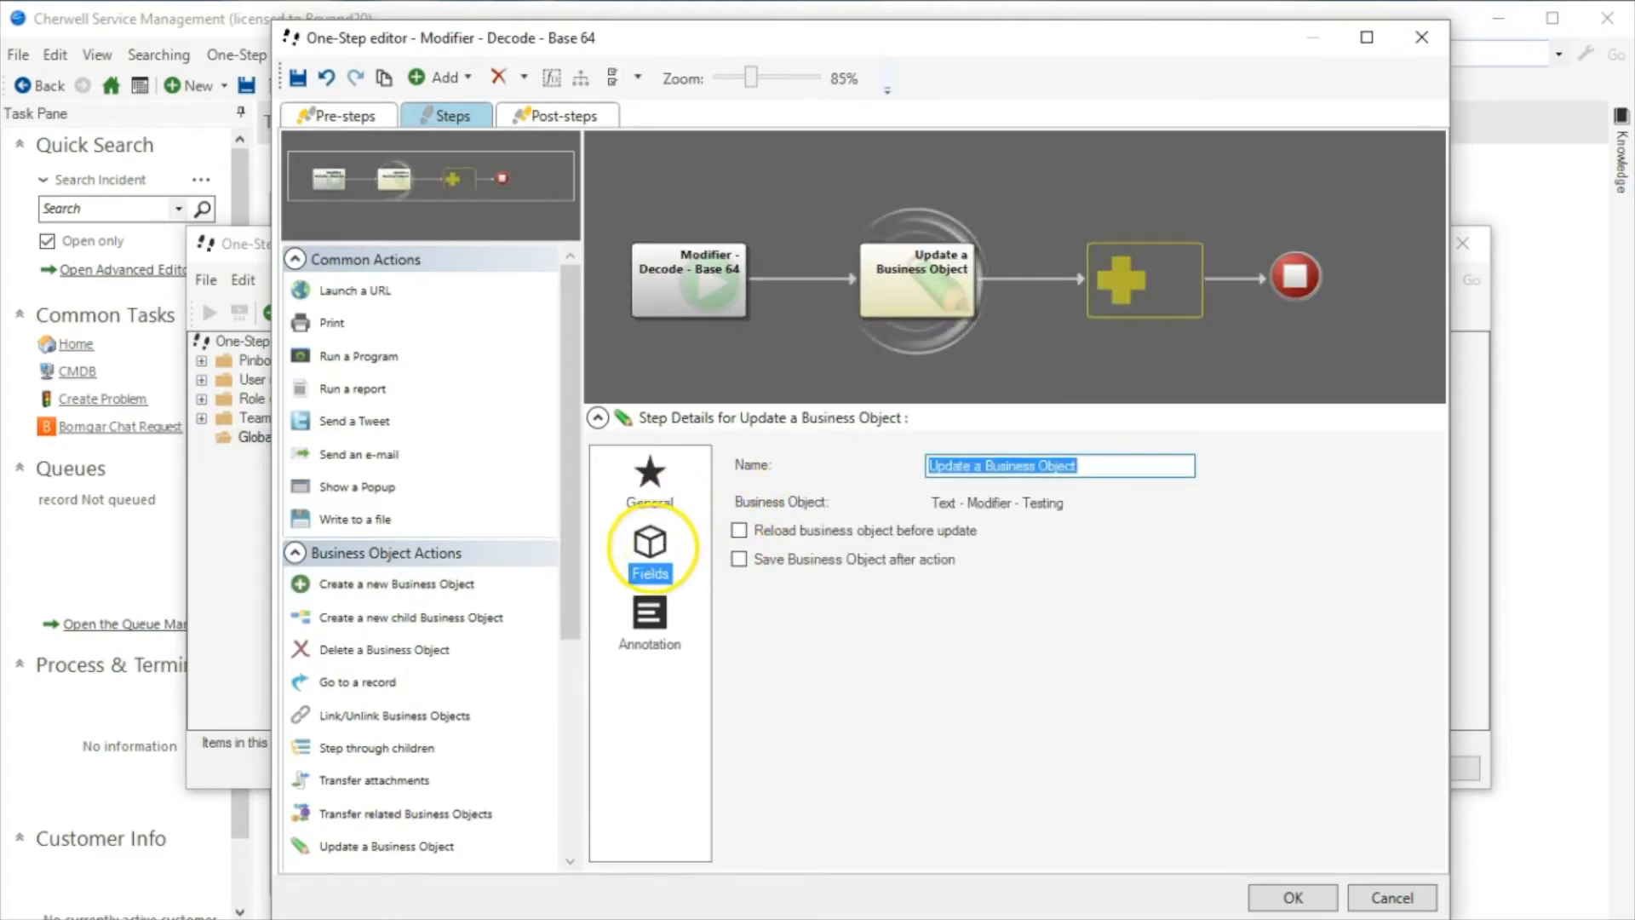
pyautogui.click(649, 545)
pyautogui.click(814, 585)
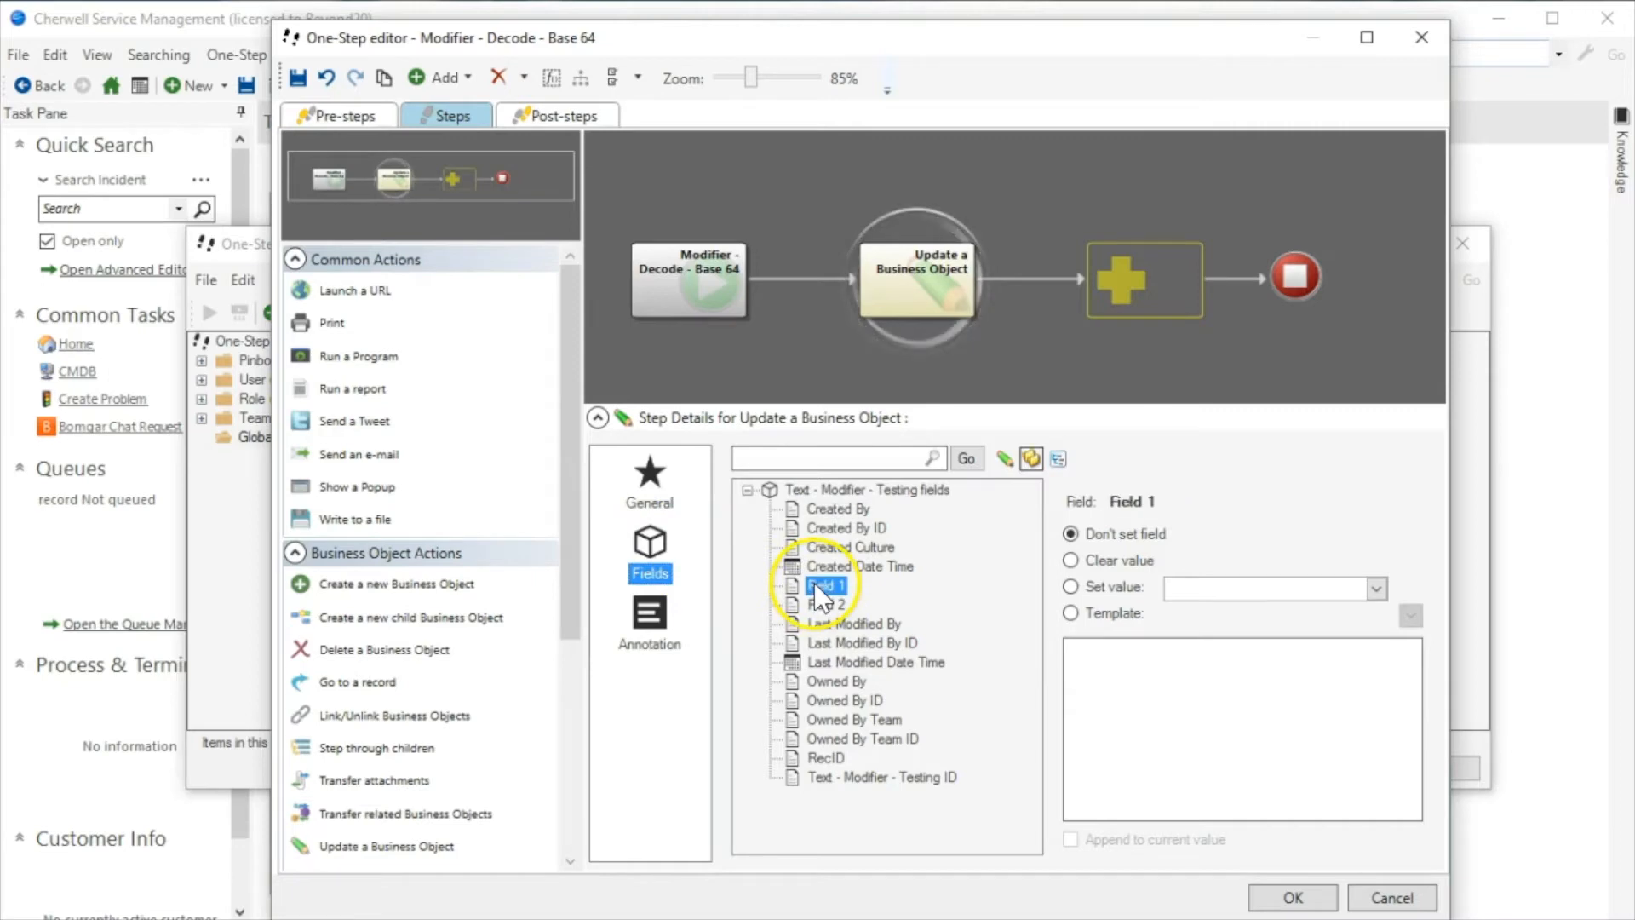
pyautogui.click(1216, 720)
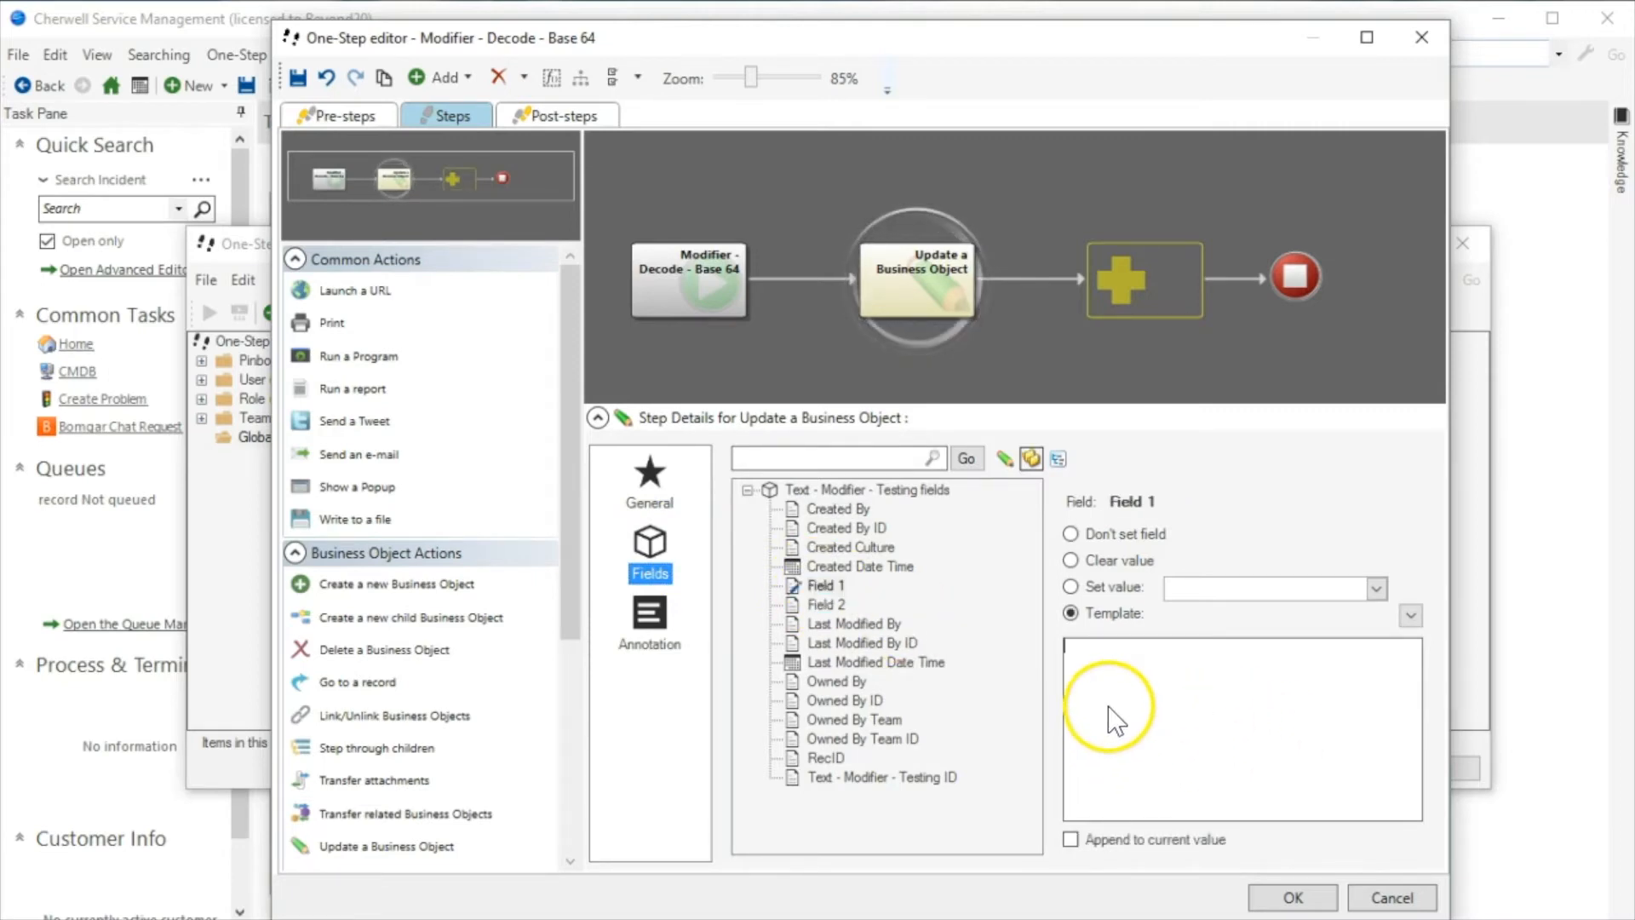
pyautogui.rightClick(1107, 652)
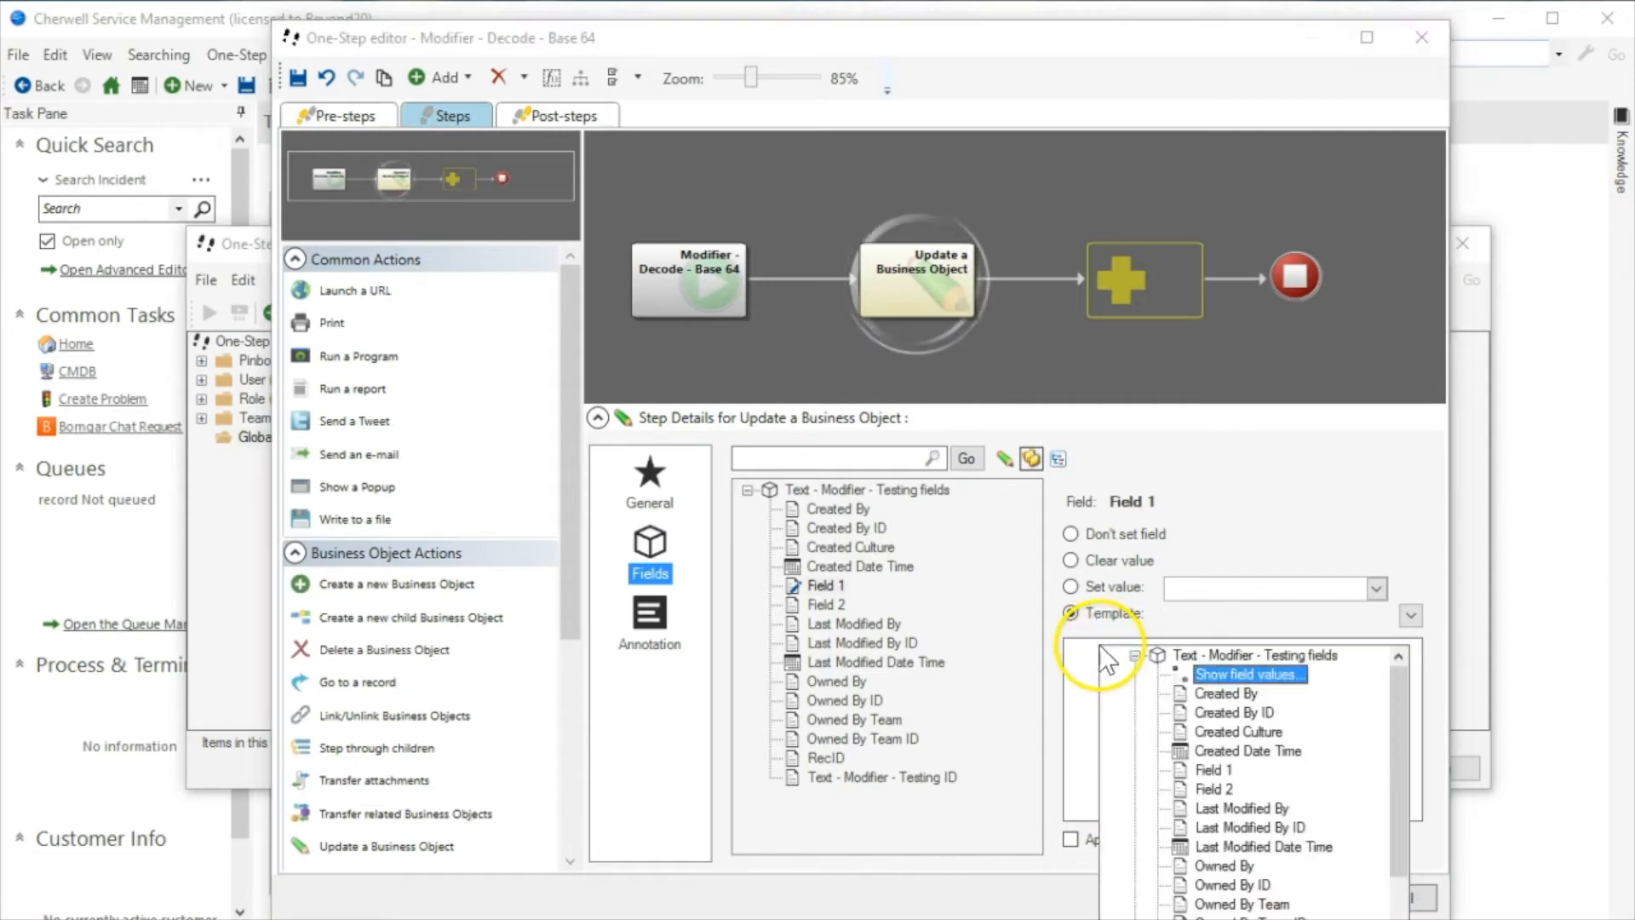
pyautogui.click(1213, 789)
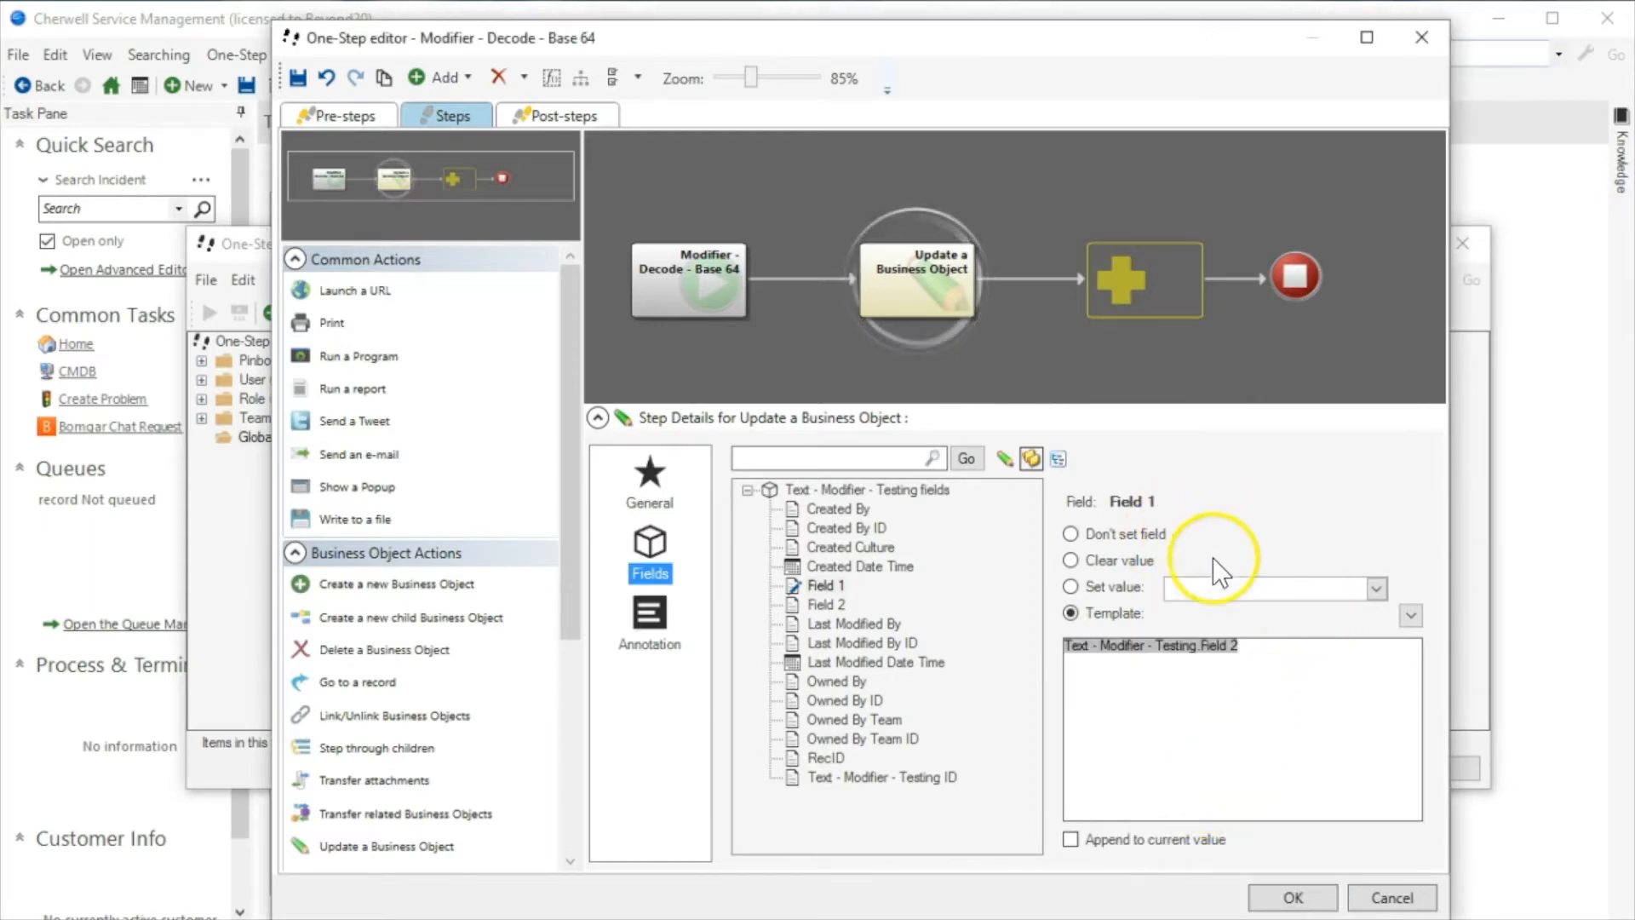
# - Apply an Encode Text modifier with Base 64 encoding and Decode enabled to the Field 2 token, then save the One-Step and close the manager
pyautogui.rightClick(1146, 641)
pyautogui.click(1184, 713)
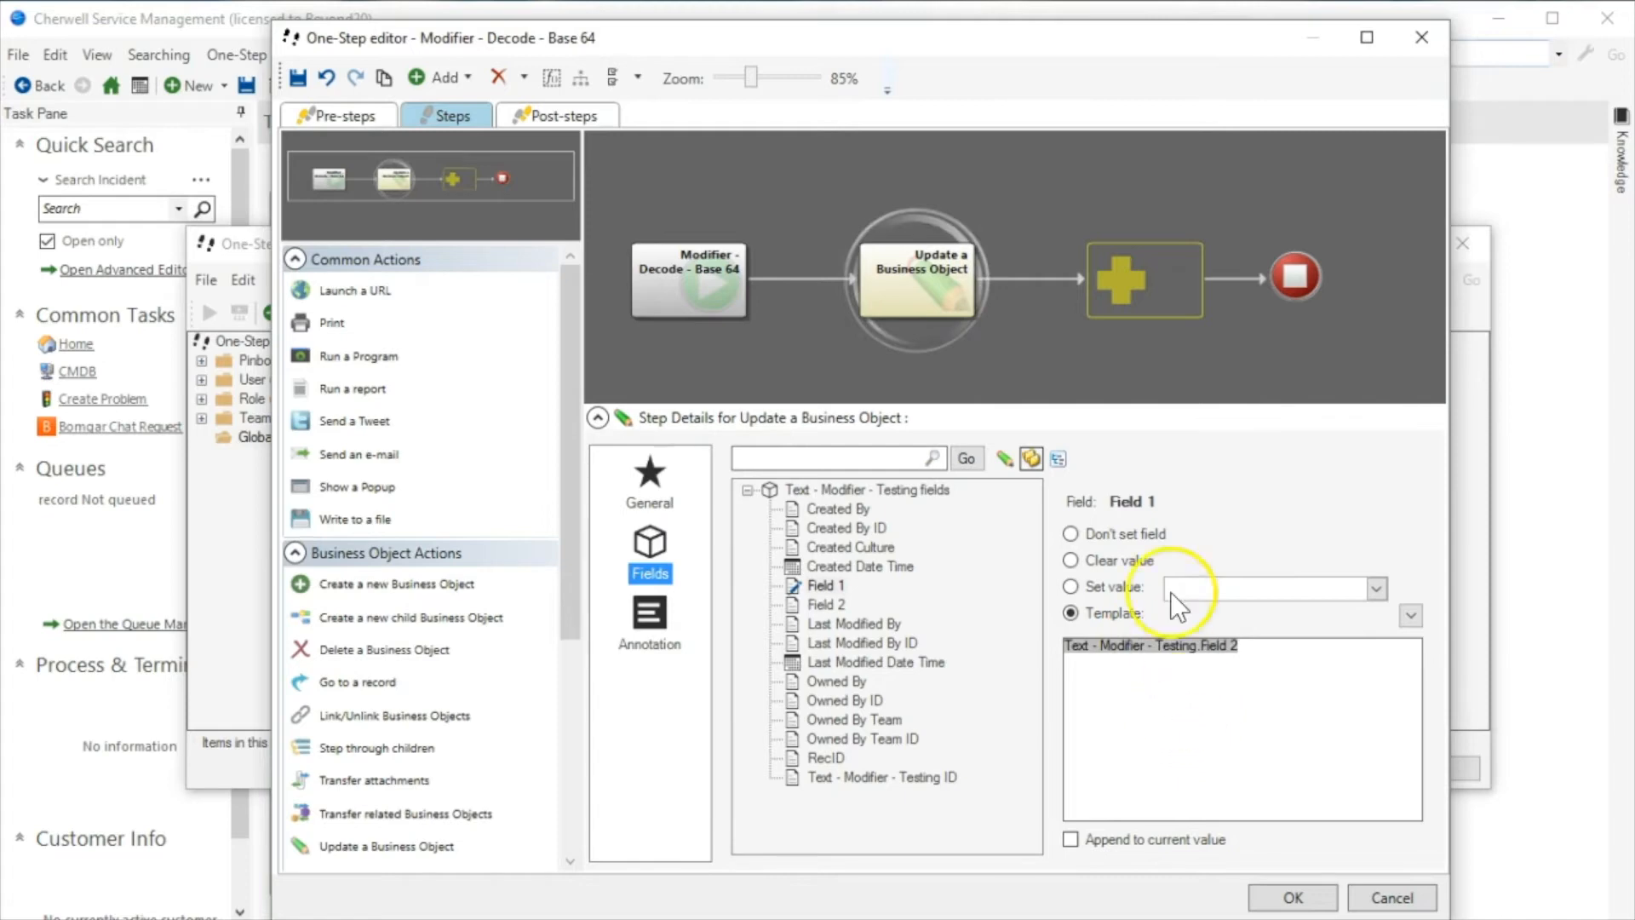
pyautogui.click(490, 338)
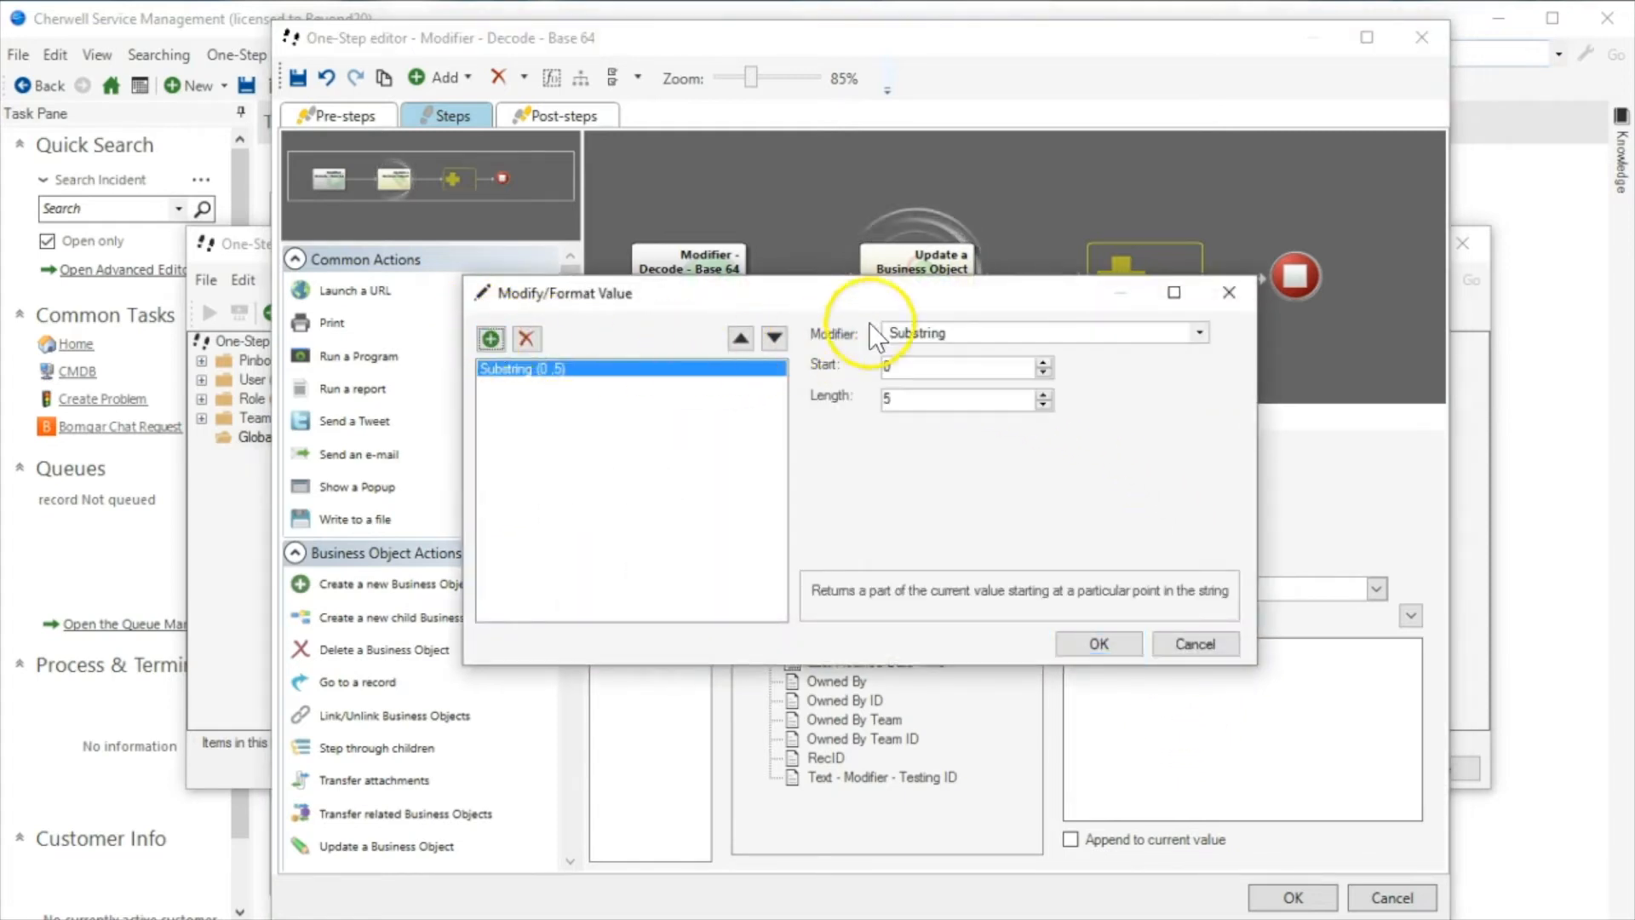
pyautogui.click(900, 331)
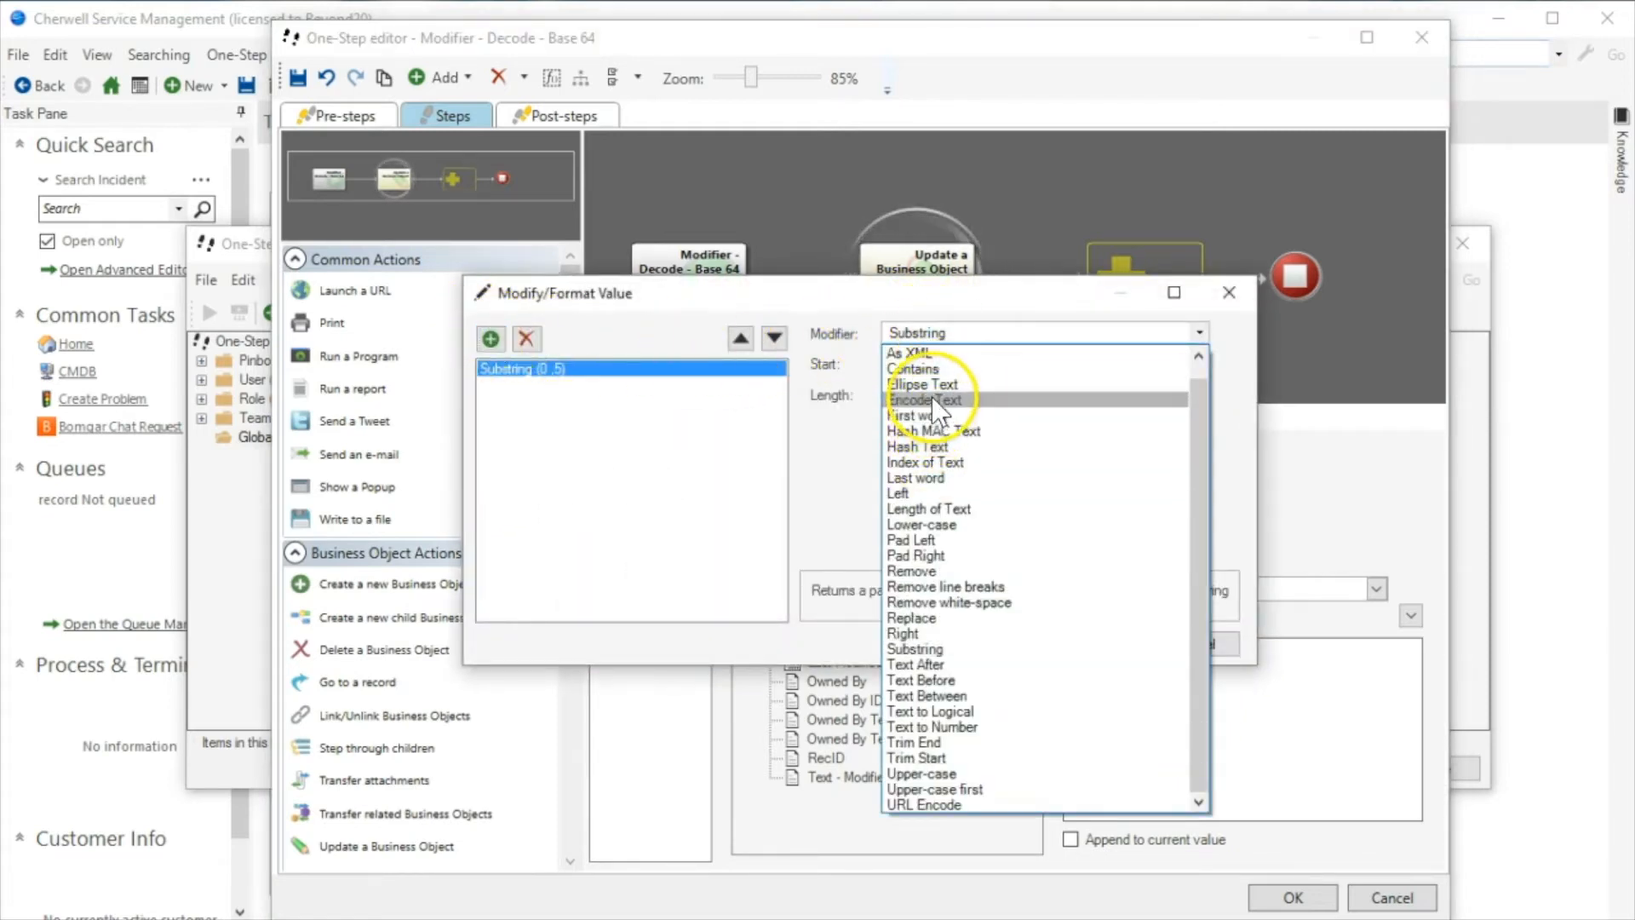
pyautogui.click(930, 399)
pyautogui.click(925, 412)
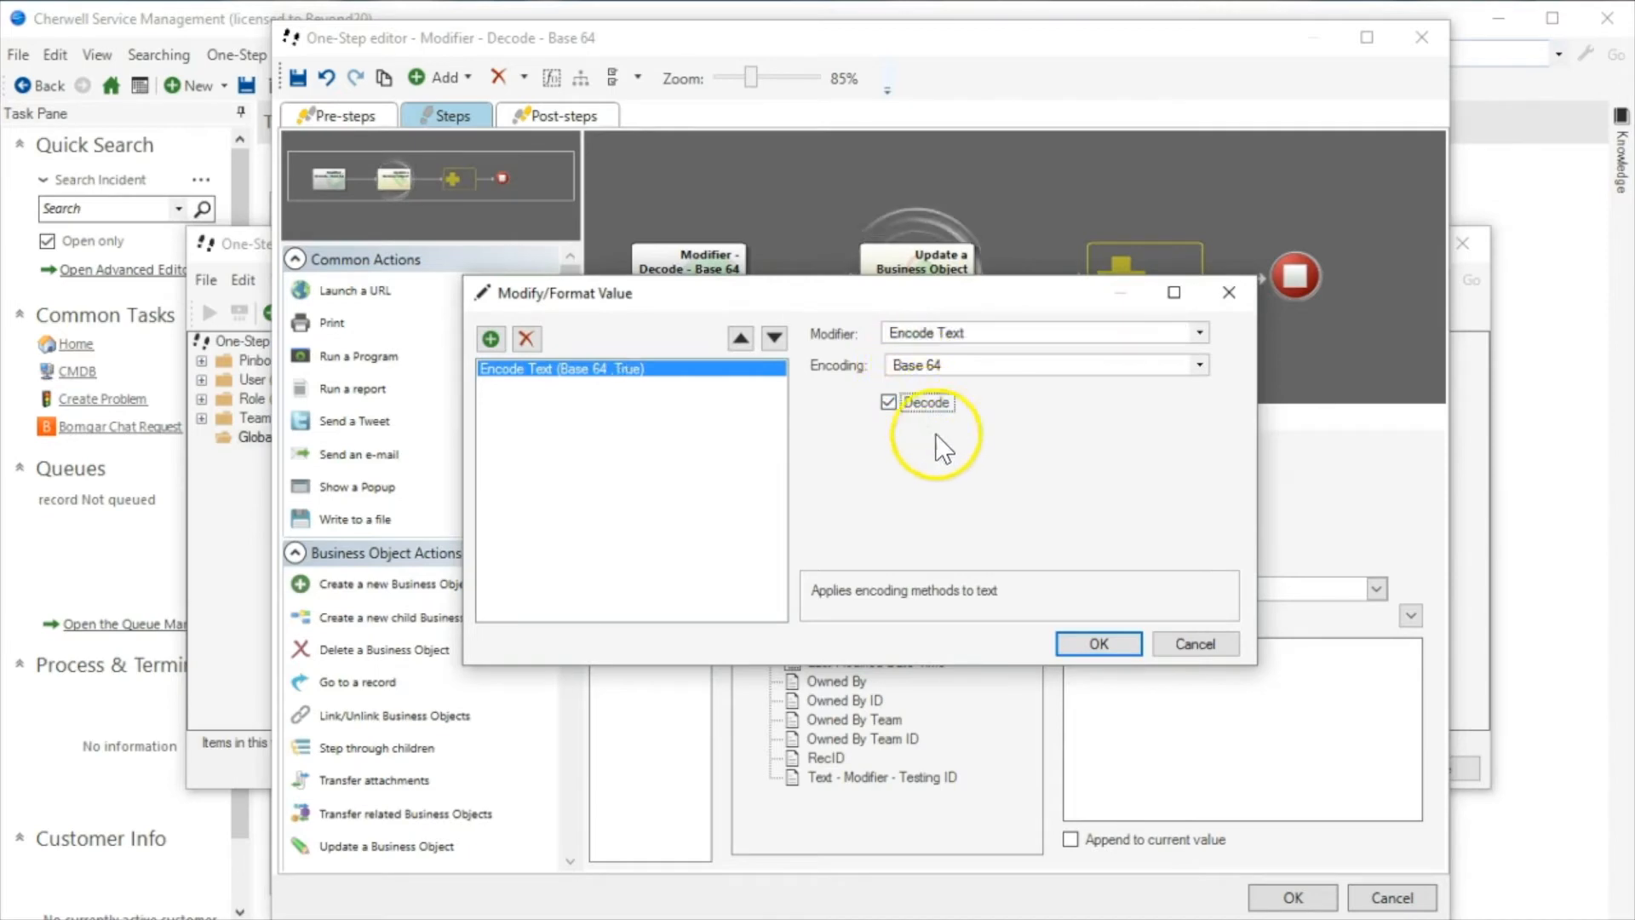
pyautogui.click(1098, 644)
pyautogui.click(1291, 898)
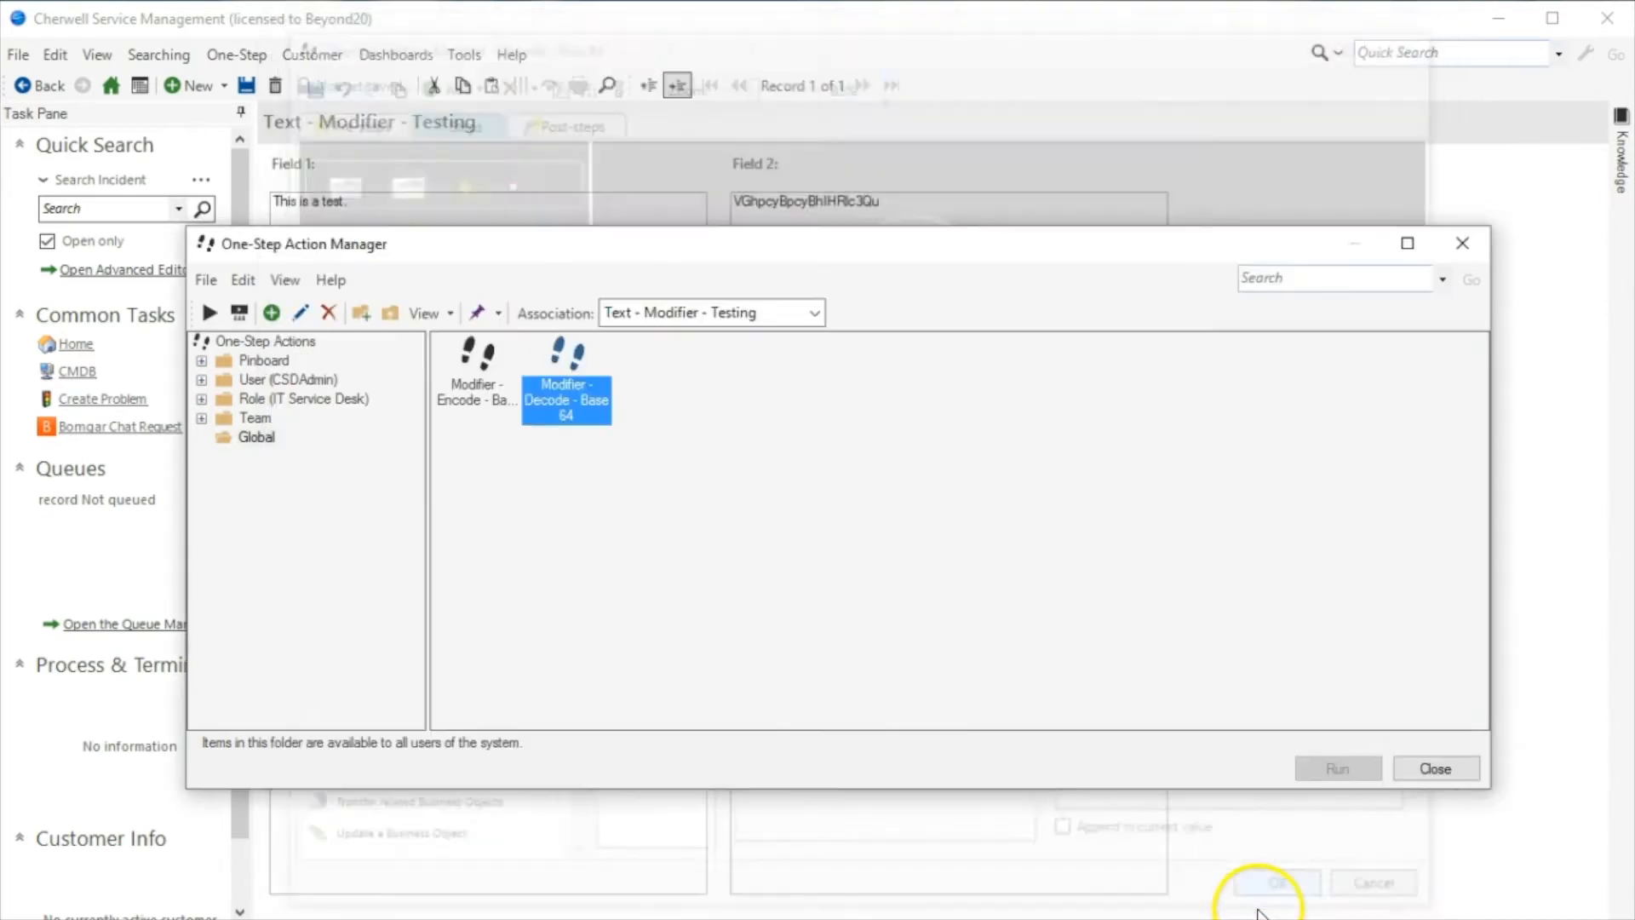
pyautogui.click(1390, 770)
# - Clear the text from Field 1 of the record
pyautogui.click(417, 243)
pyautogui.hotkey('ctrl', 'a')
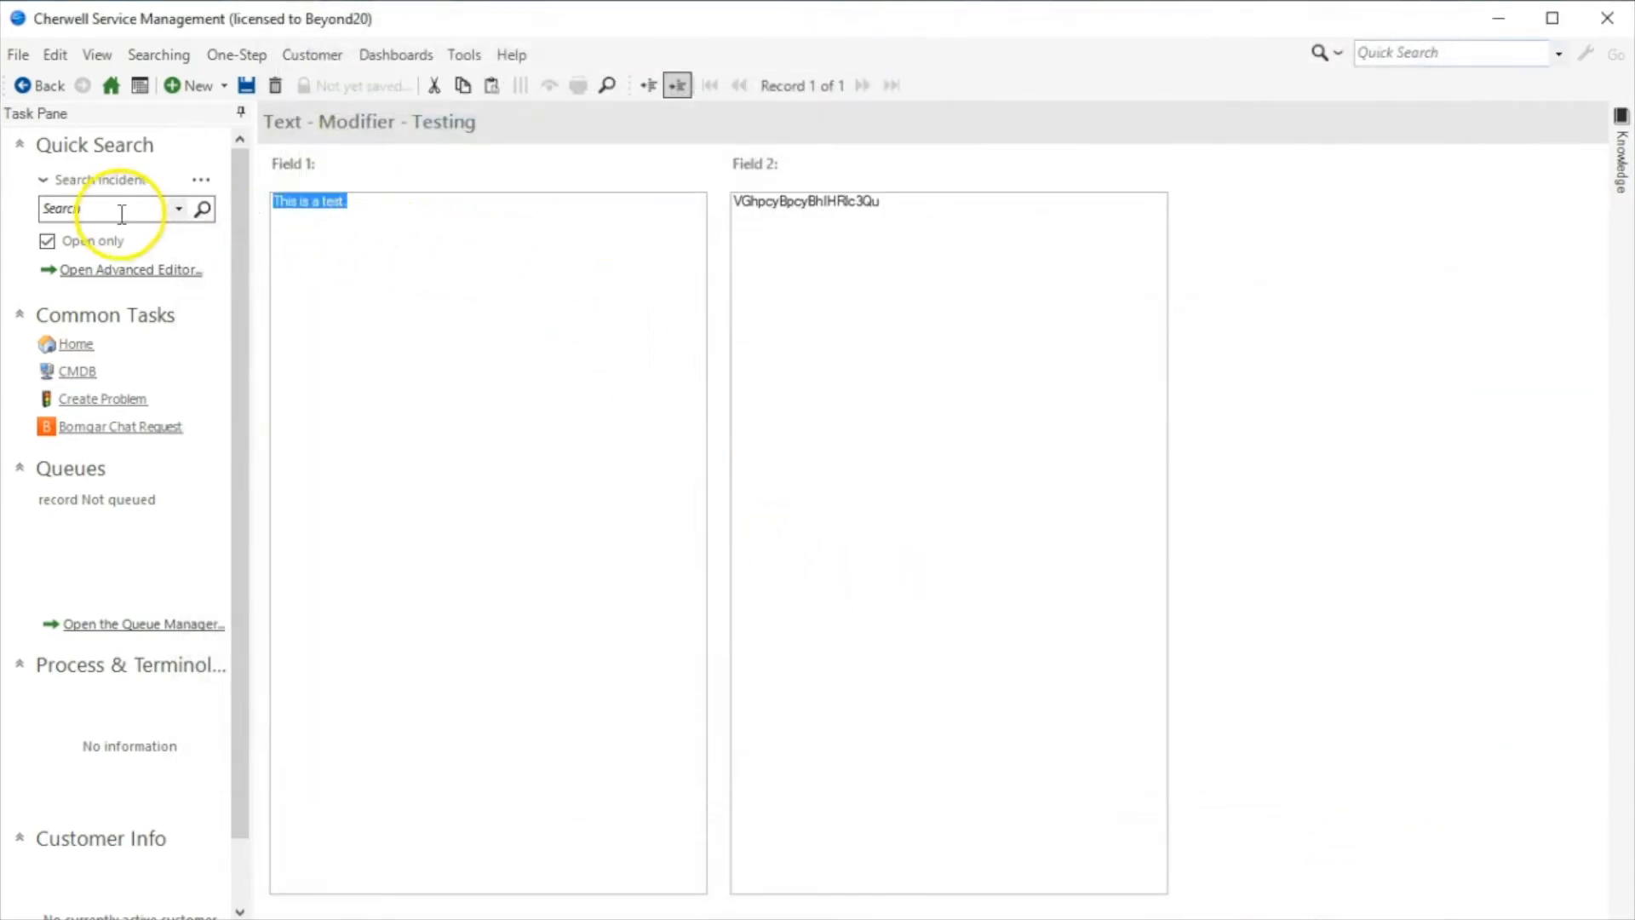
pyautogui.press('Delete')
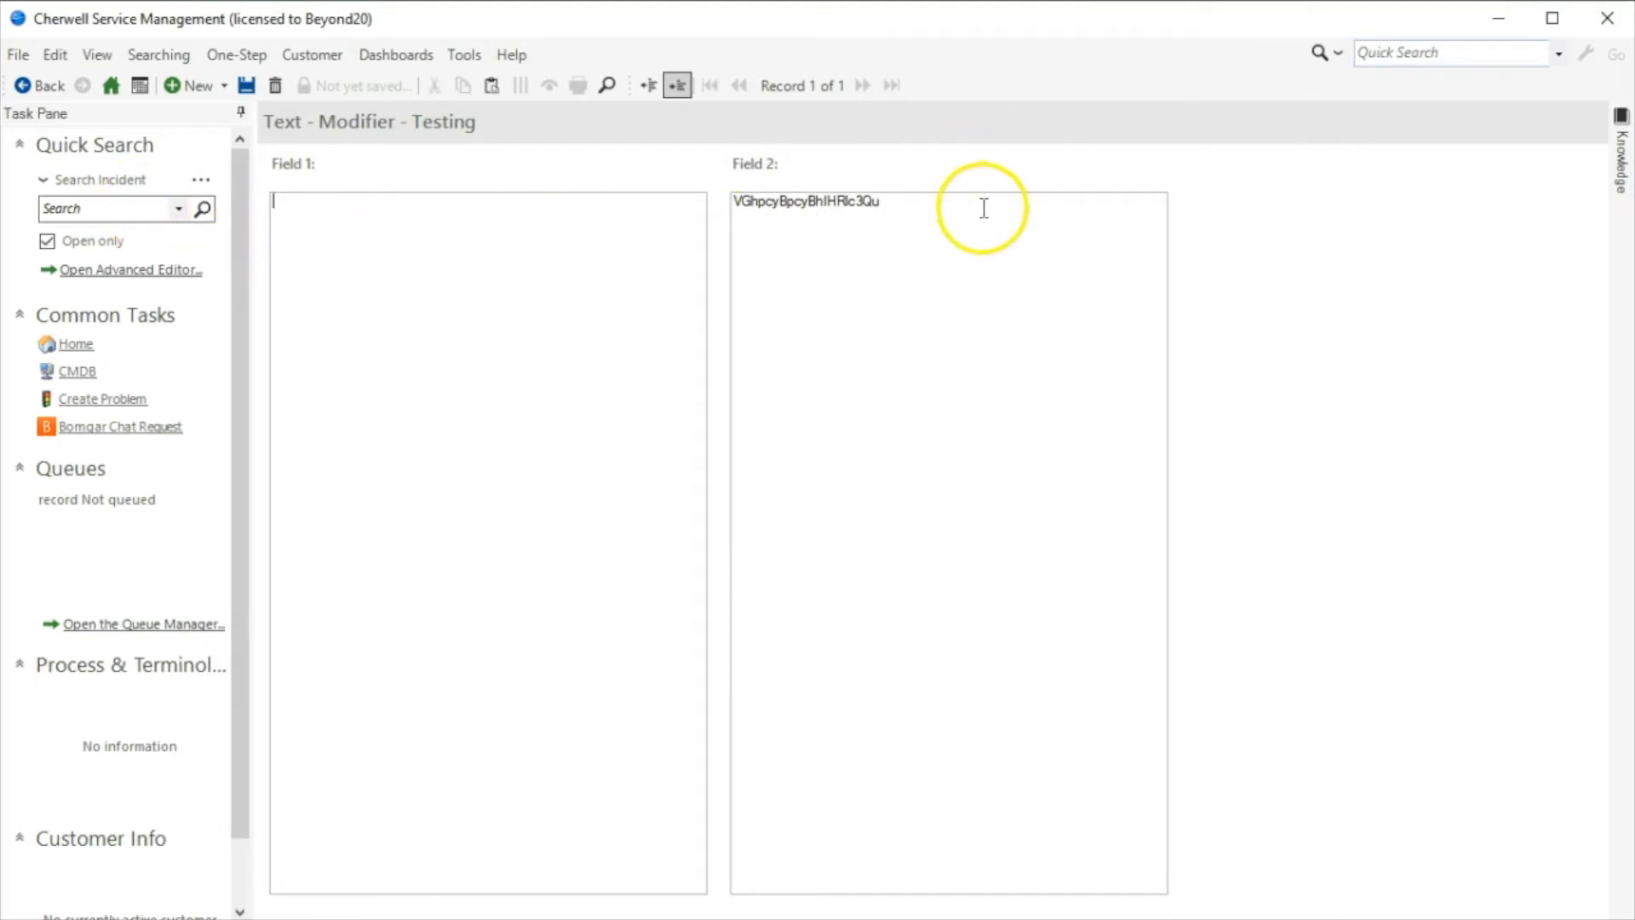
# - Run the "Modifier - Decode - Base 64" One-Step on the record and enclose the resulting Field 1 text in double quotation marks
pyautogui.click(1022, 207)
pyautogui.hotkey('ctrl', 'a')
pyautogui.click(256, 54)
pyautogui.click(277, 80)
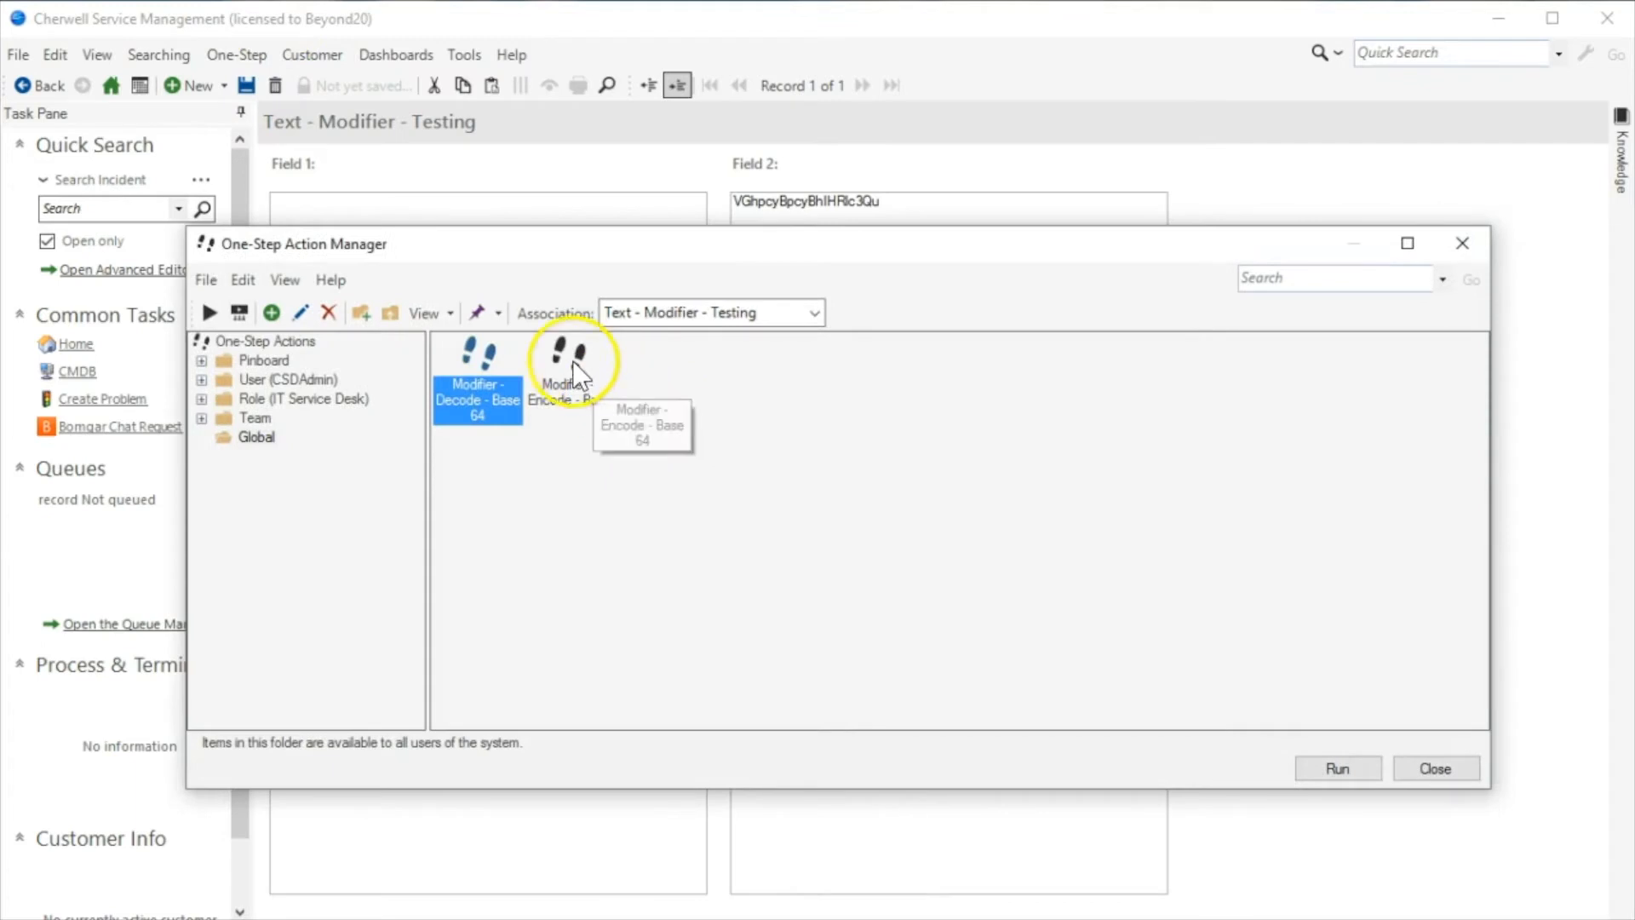
pyautogui.doubleClick(479, 370)
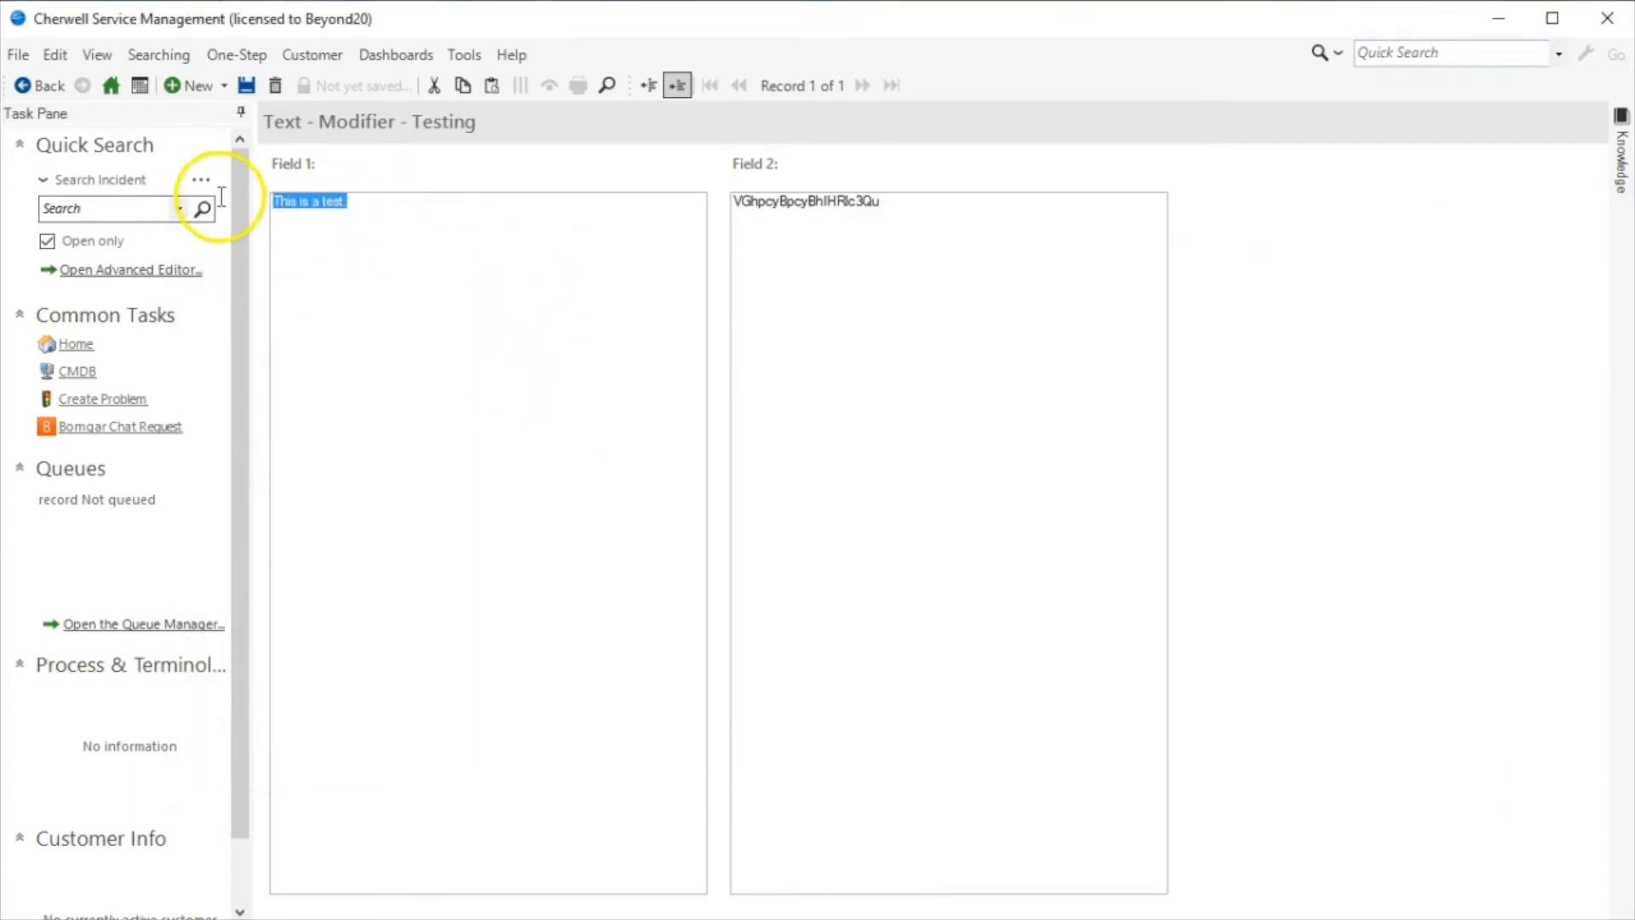
pyautogui.click(386, 193)
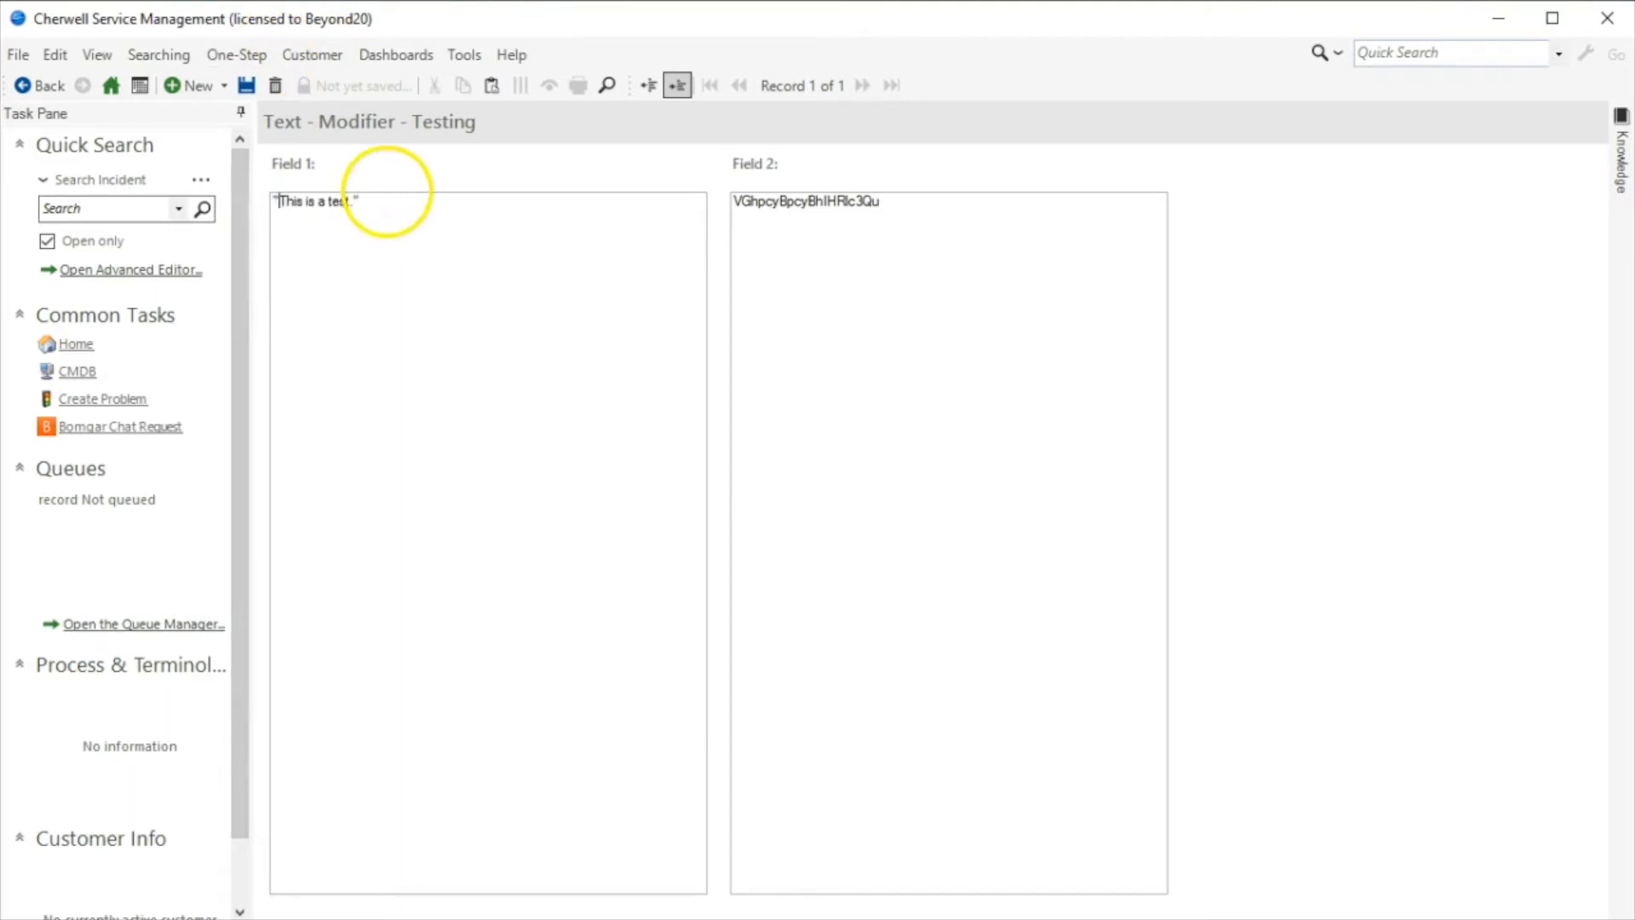
# - Create a global One-Step named "Modifier - Backslash CR LF"
pyautogui.click(241, 75)
pyautogui.click(247, 91)
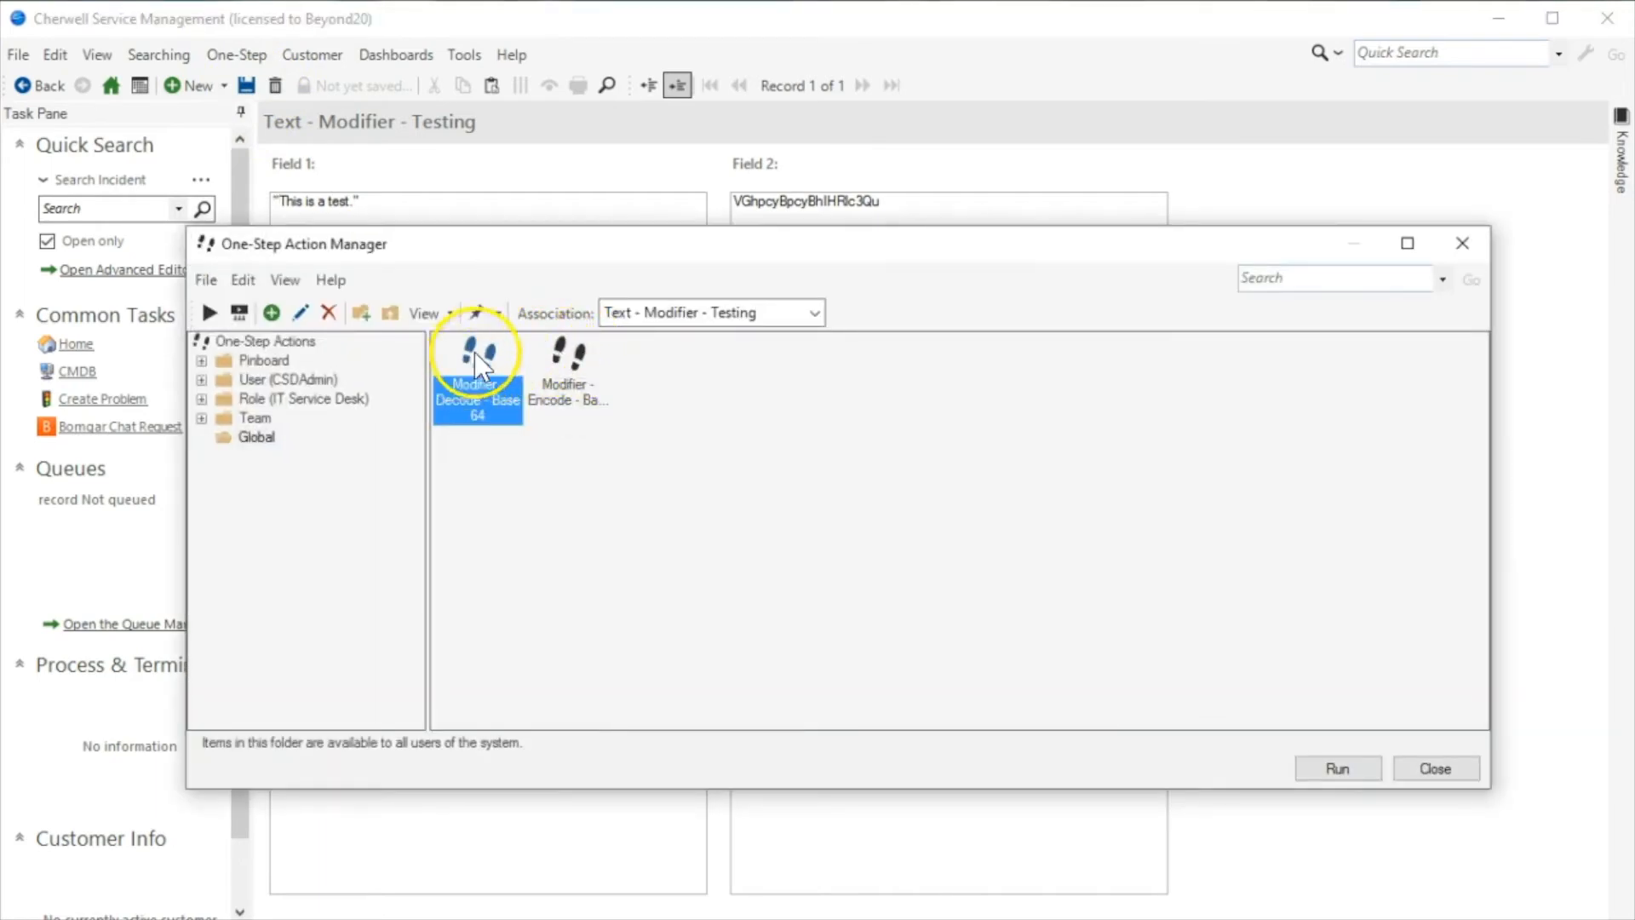
pyautogui.rightClick(692, 376)
pyautogui.click(744, 447)
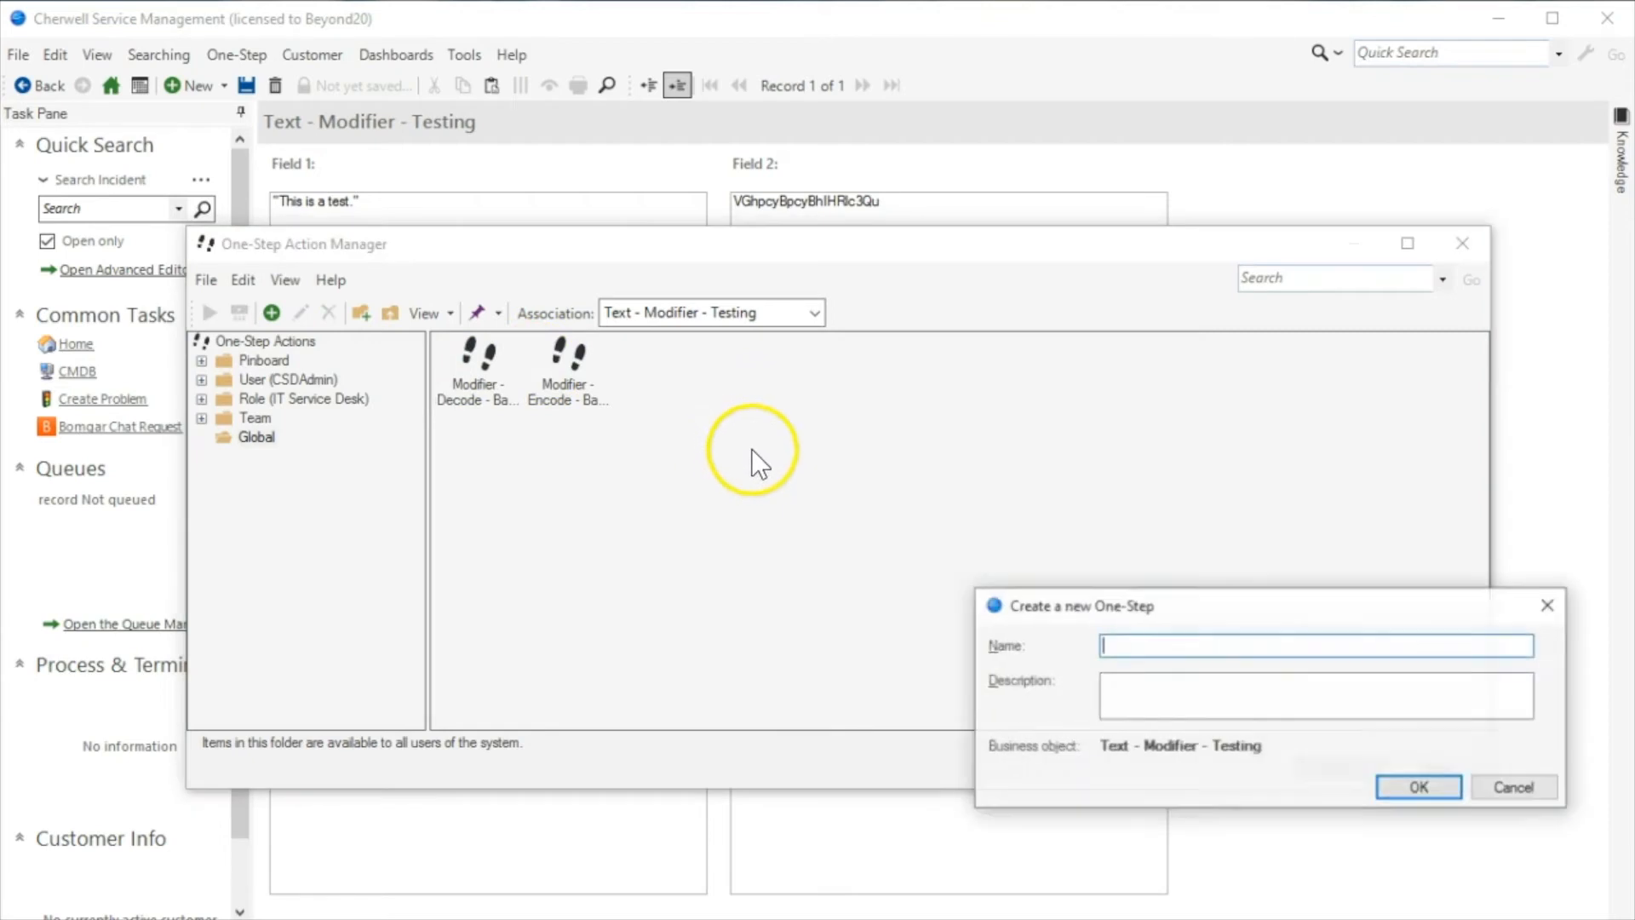
pyautogui.moveTo(1168, 601); pyautogui.dragTo(1071, 427)
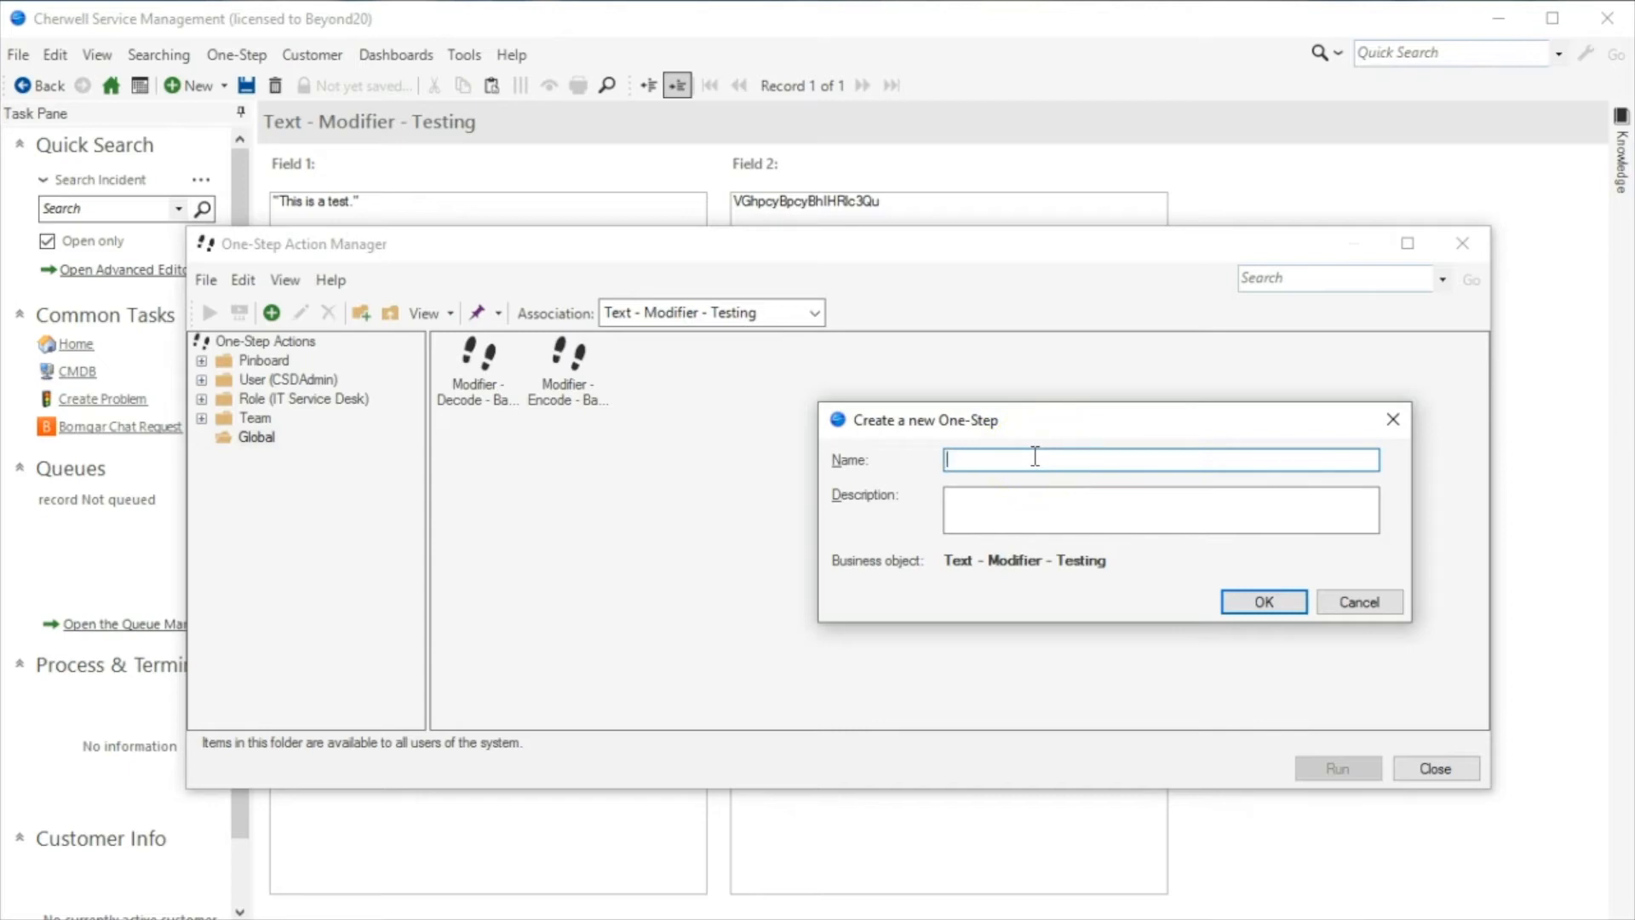
pyautogui.write('Modifier - Backslash CR LF')
pyautogui.press('Return')
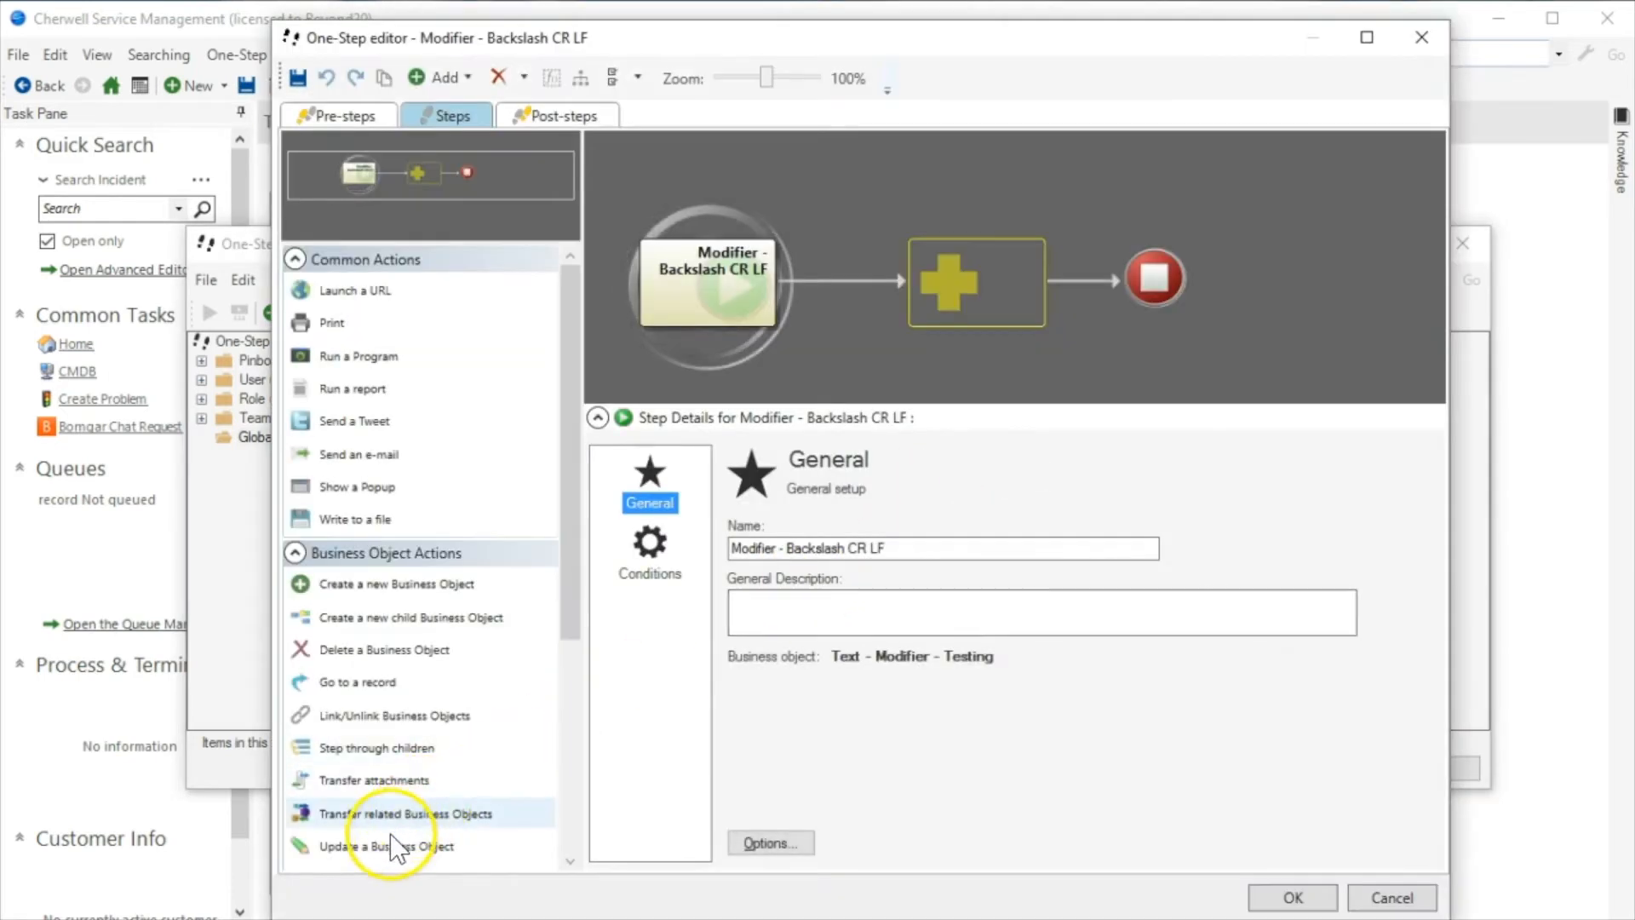
# - Add an Update a Business Object action that fills Field 2 from a template containing the Field 1 value
pyautogui.click(956, 292)
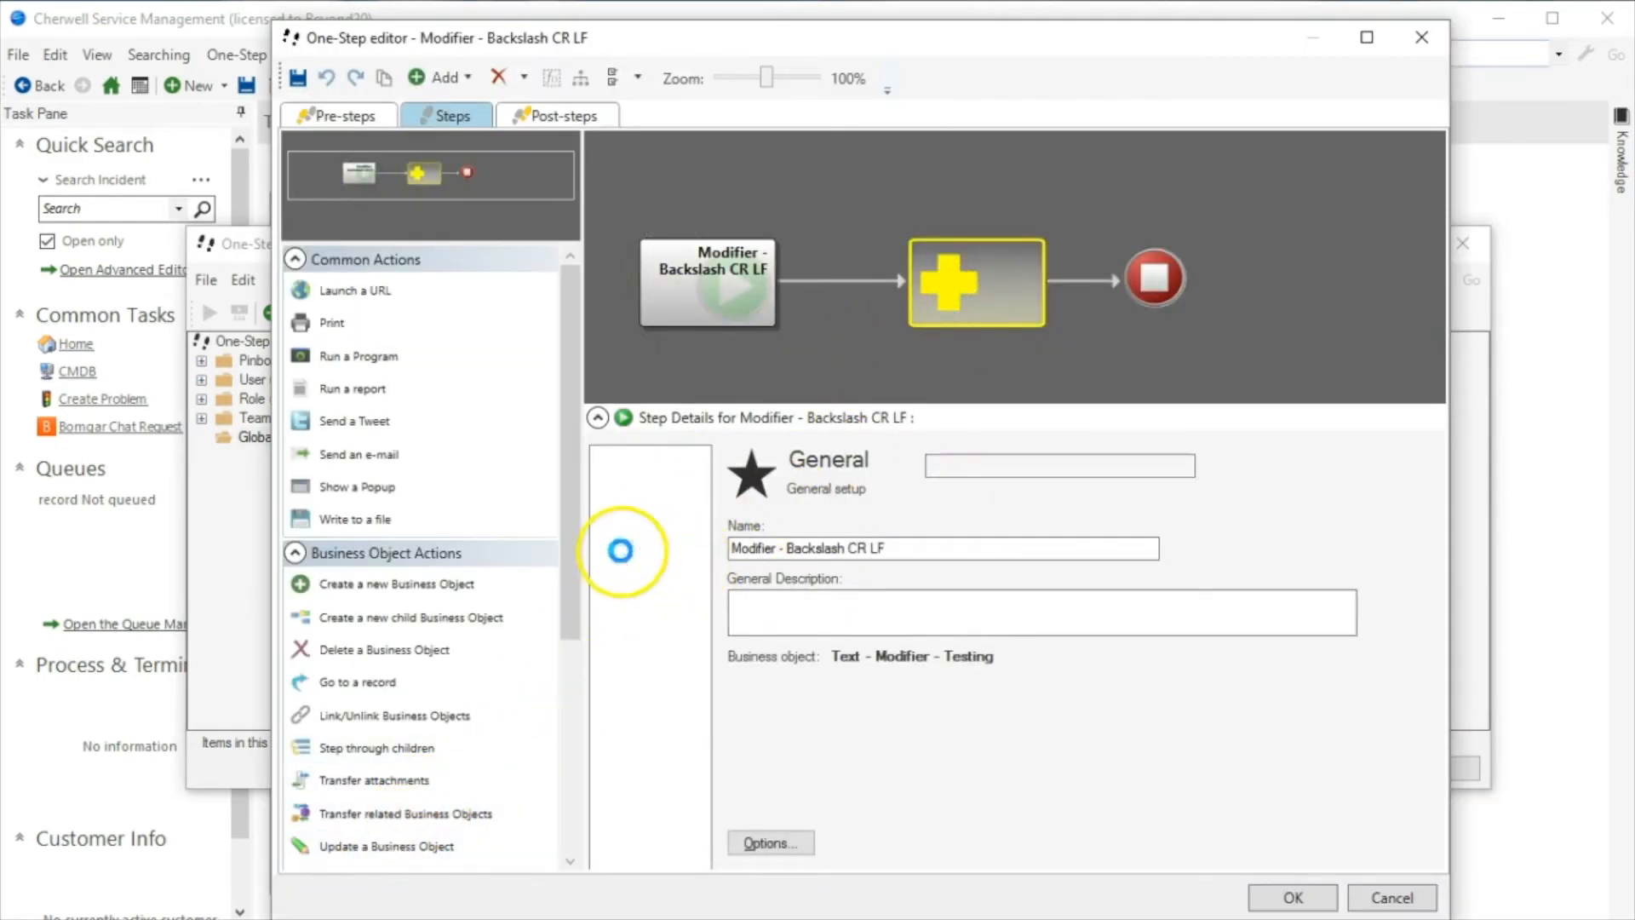
pyautogui.click(650, 545)
pyautogui.click(816, 604)
pyautogui.click(1095, 682)
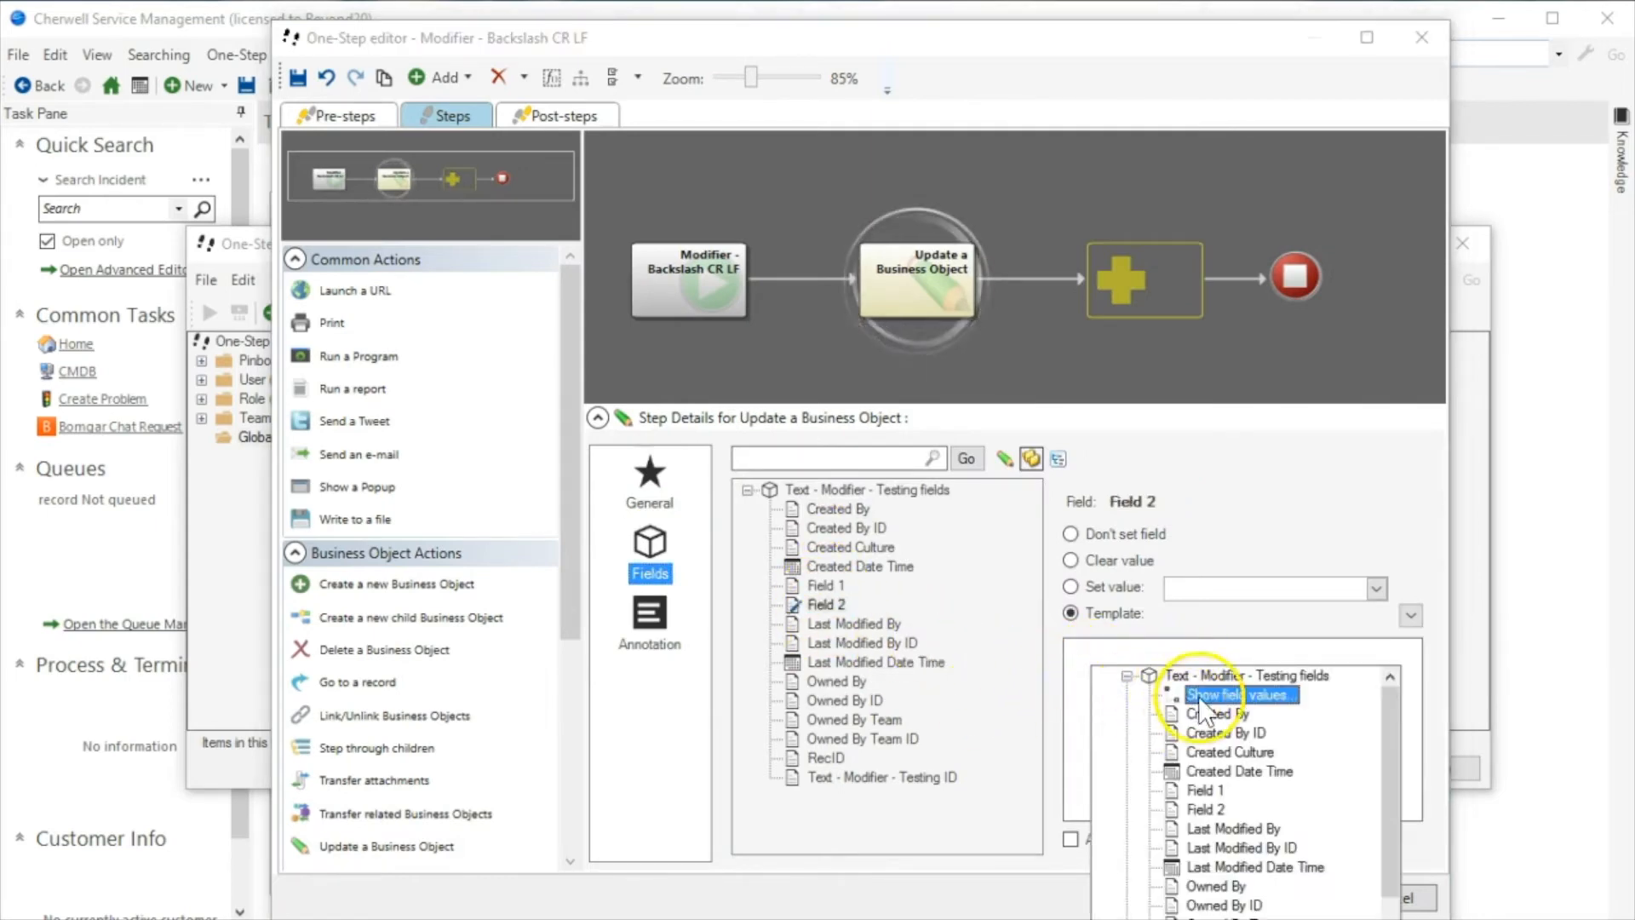
pyautogui.doubleClick(1193, 673)
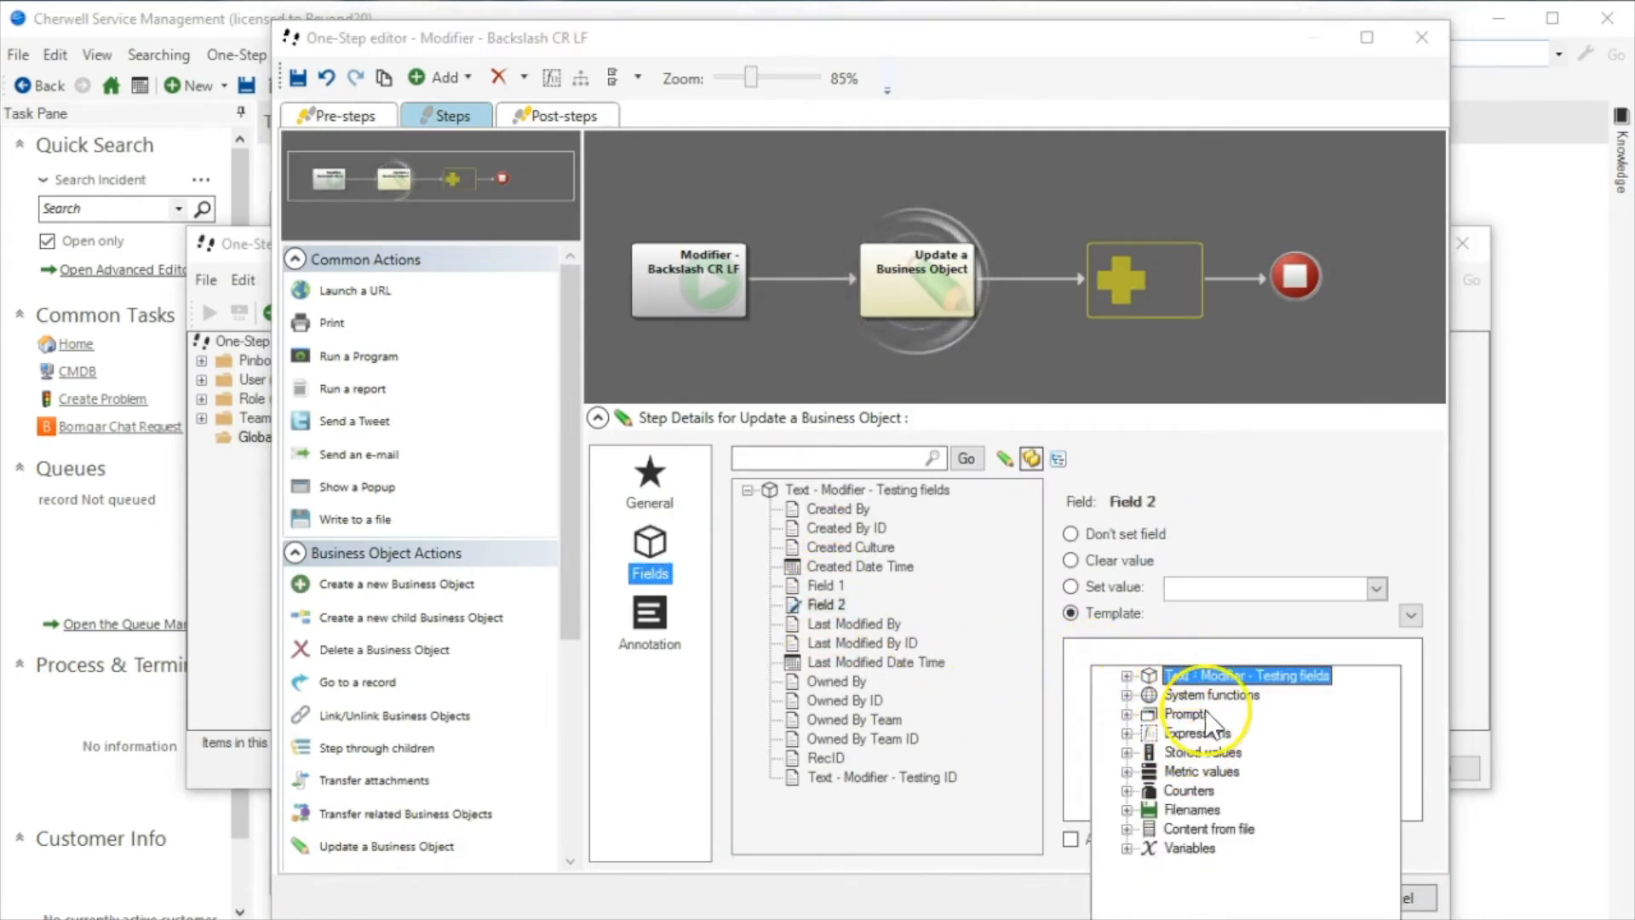
pyautogui.doubleClick(1193, 673)
pyautogui.doubleClick(1192, 790)
# - Apply an Encode Text modifier with Backslash CR LF encoding and Decode off to the Field 1 token, save the One-Step and close the manager
pyautogui.rightClick(1162, 673)
pyautogui.click(1163, 712)
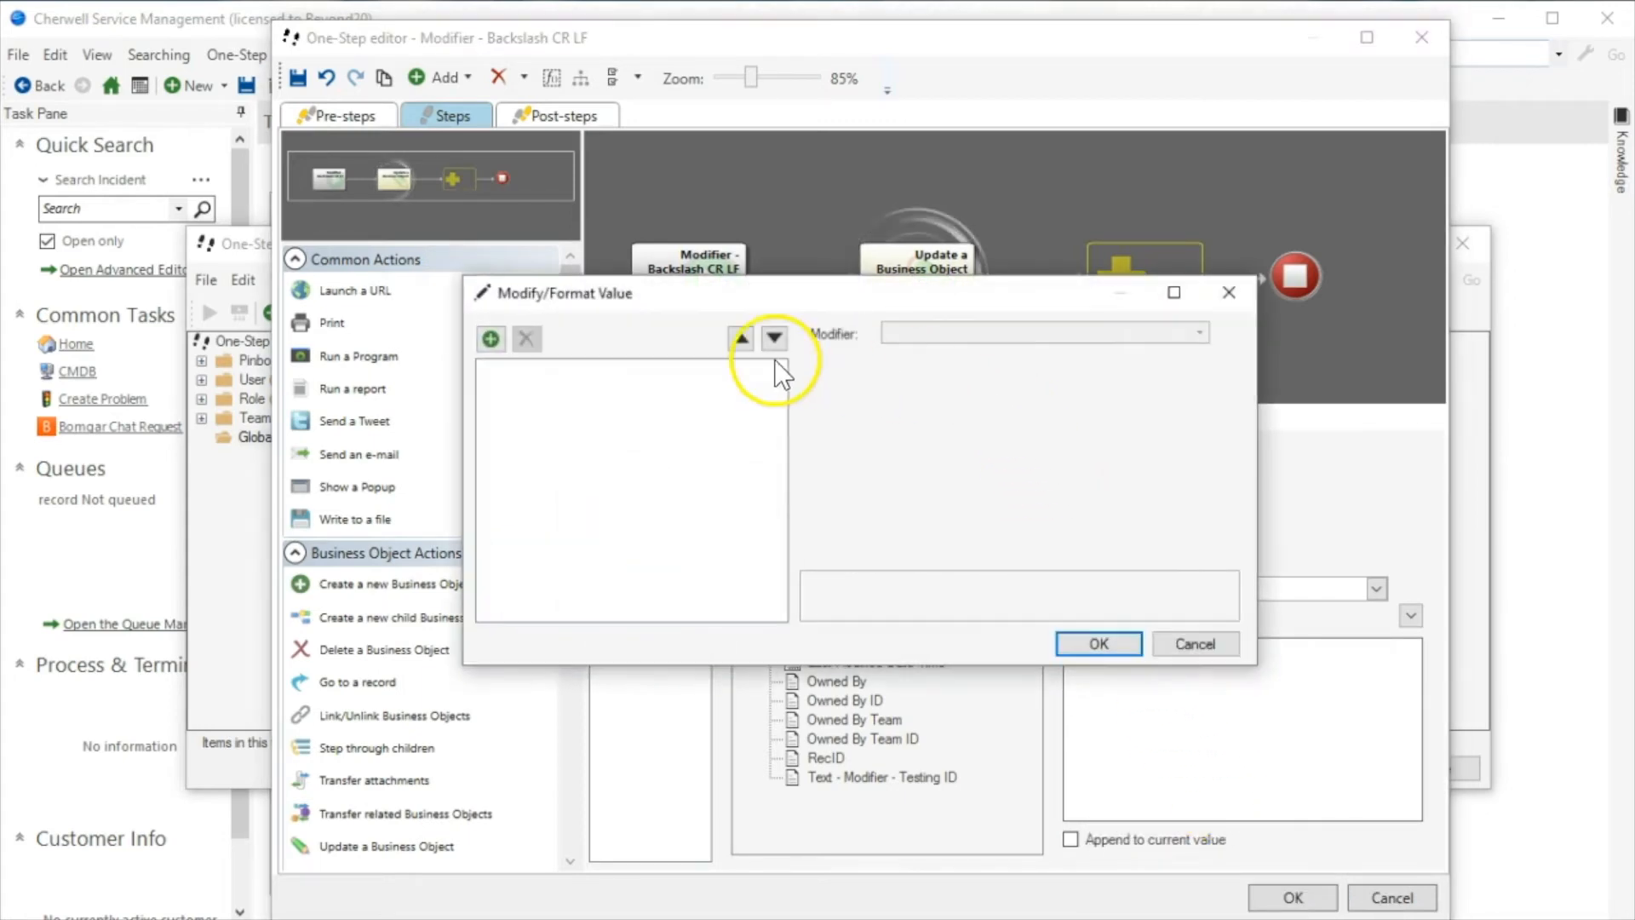
pyautogui.click(491, 338)
pyautogui.click(933, 331)
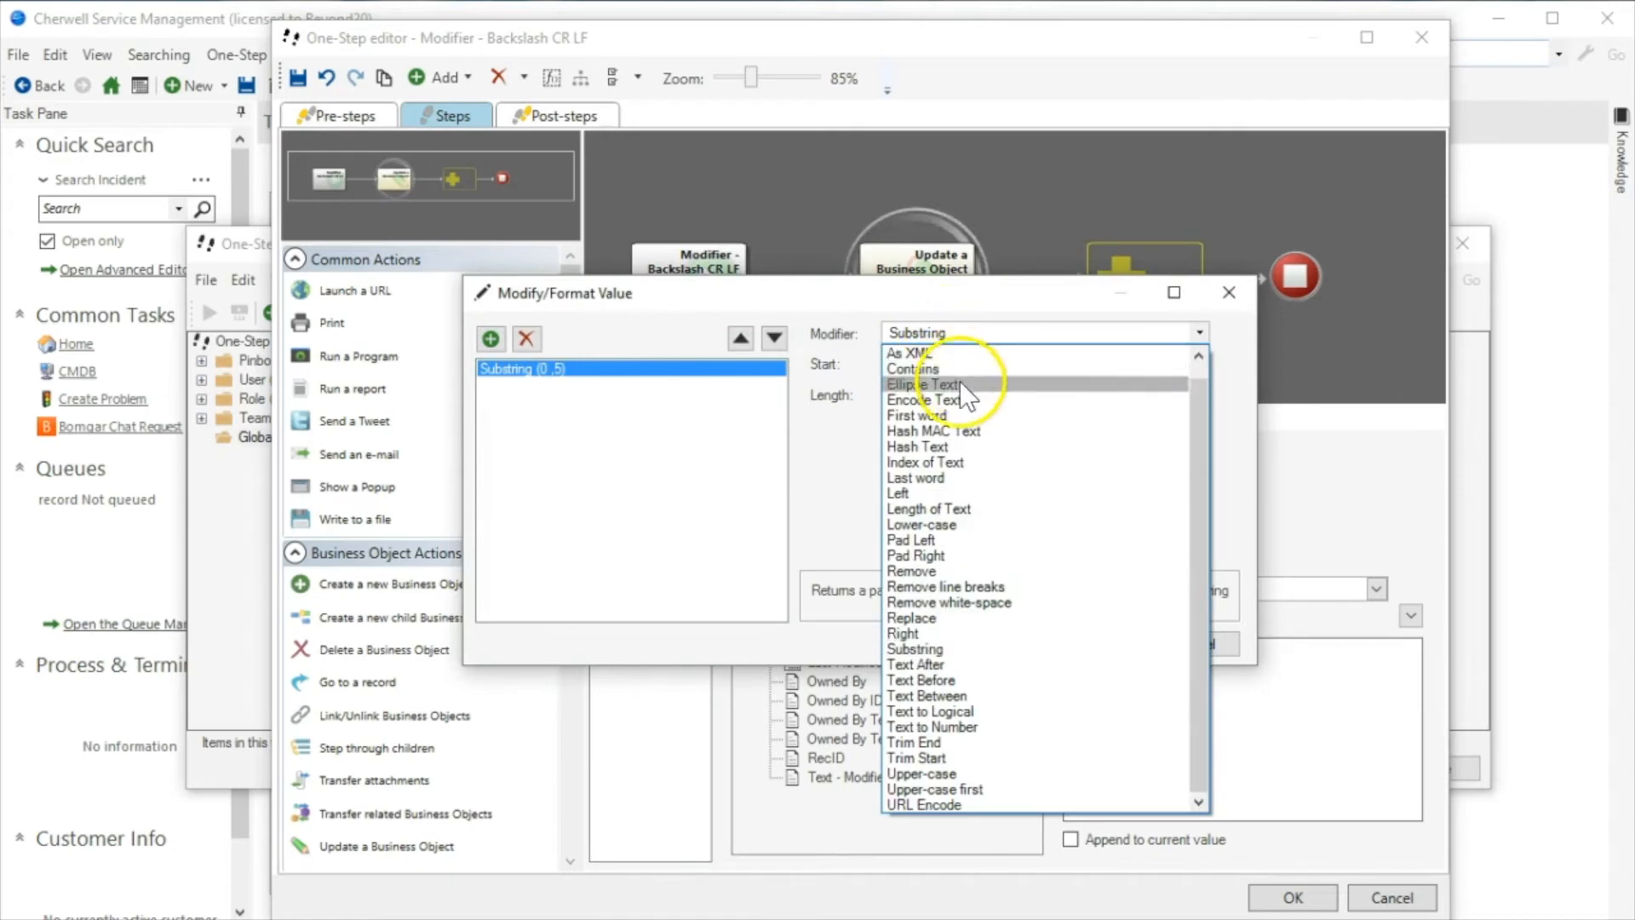
pyautogui.click(936, 399)
pyautogui.click(941, 366)
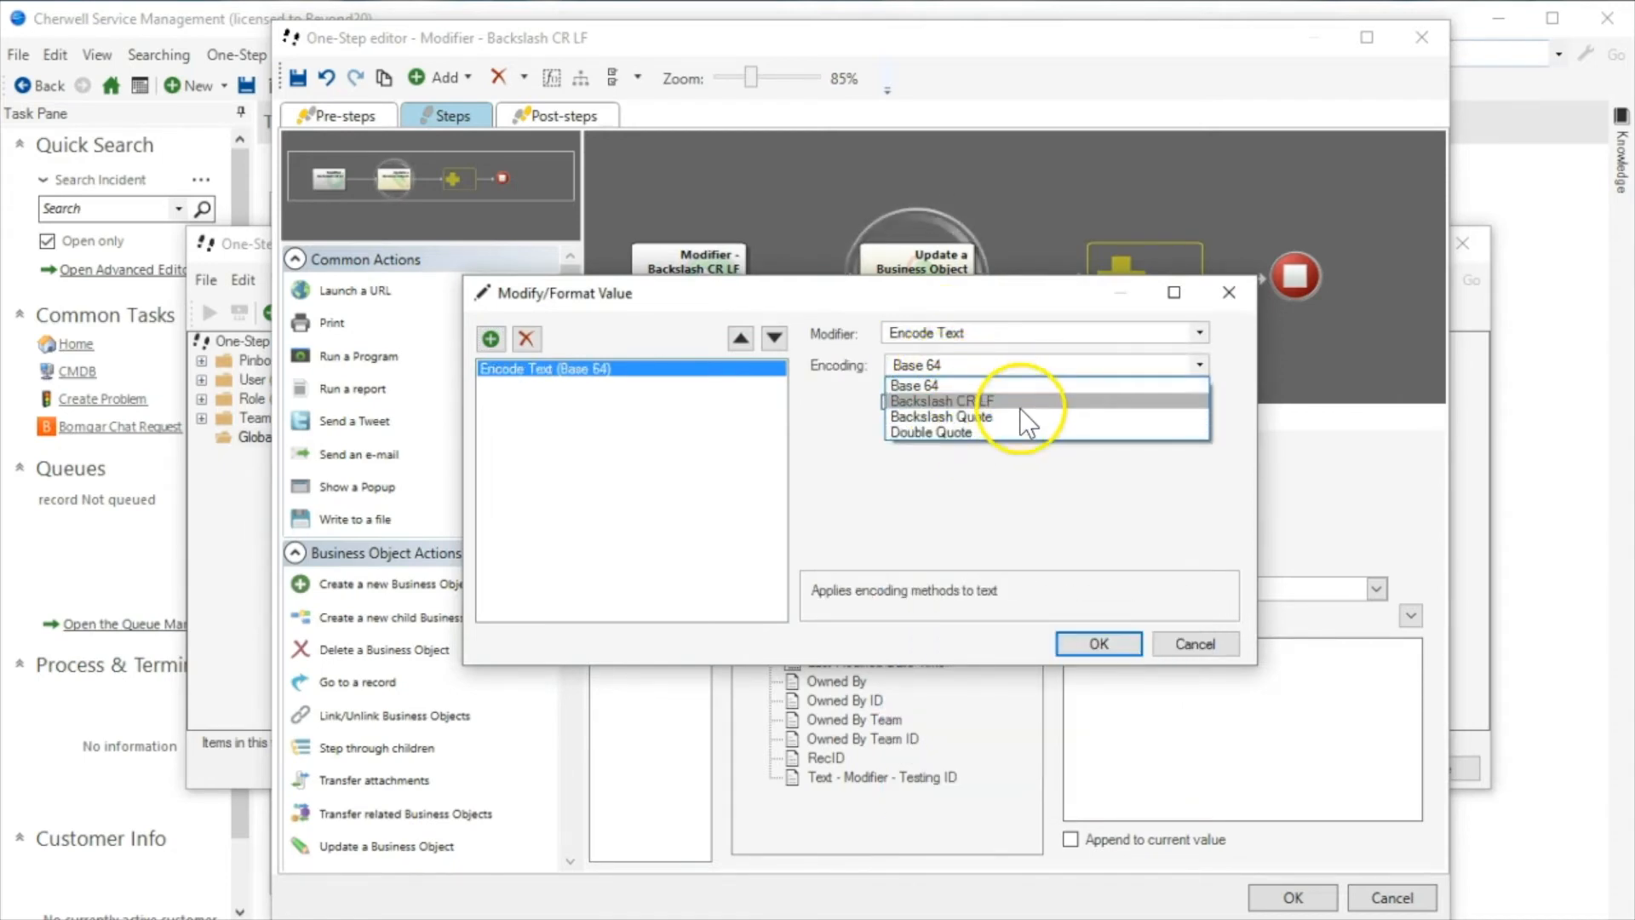
pyautogui.click(937, 399)
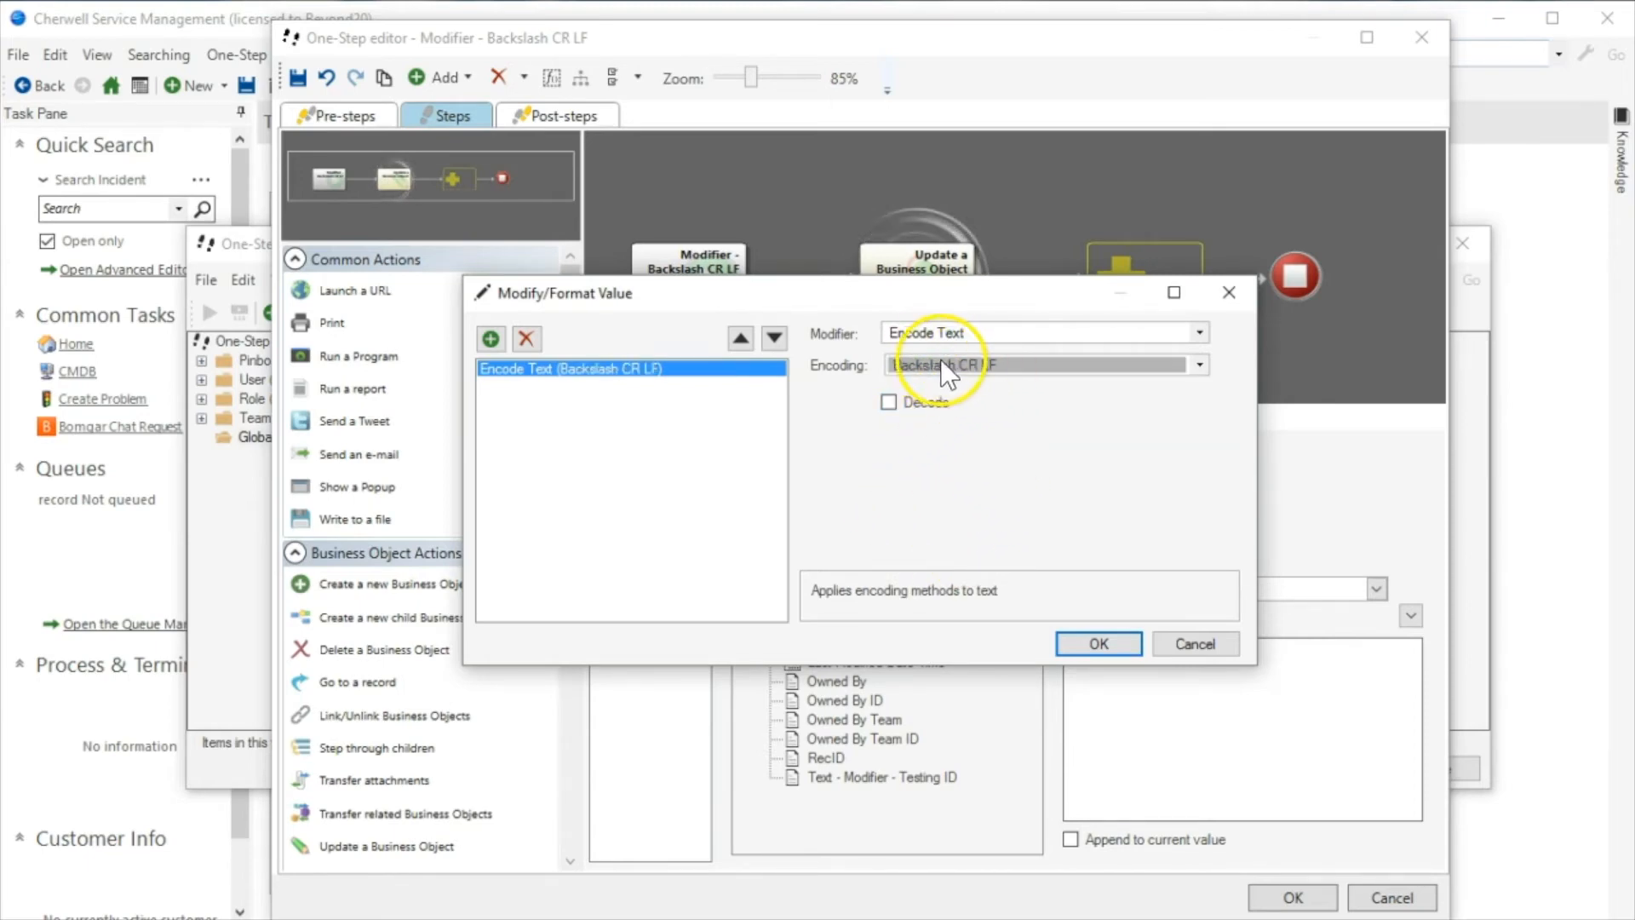
pyautogui.click(1095, 641)
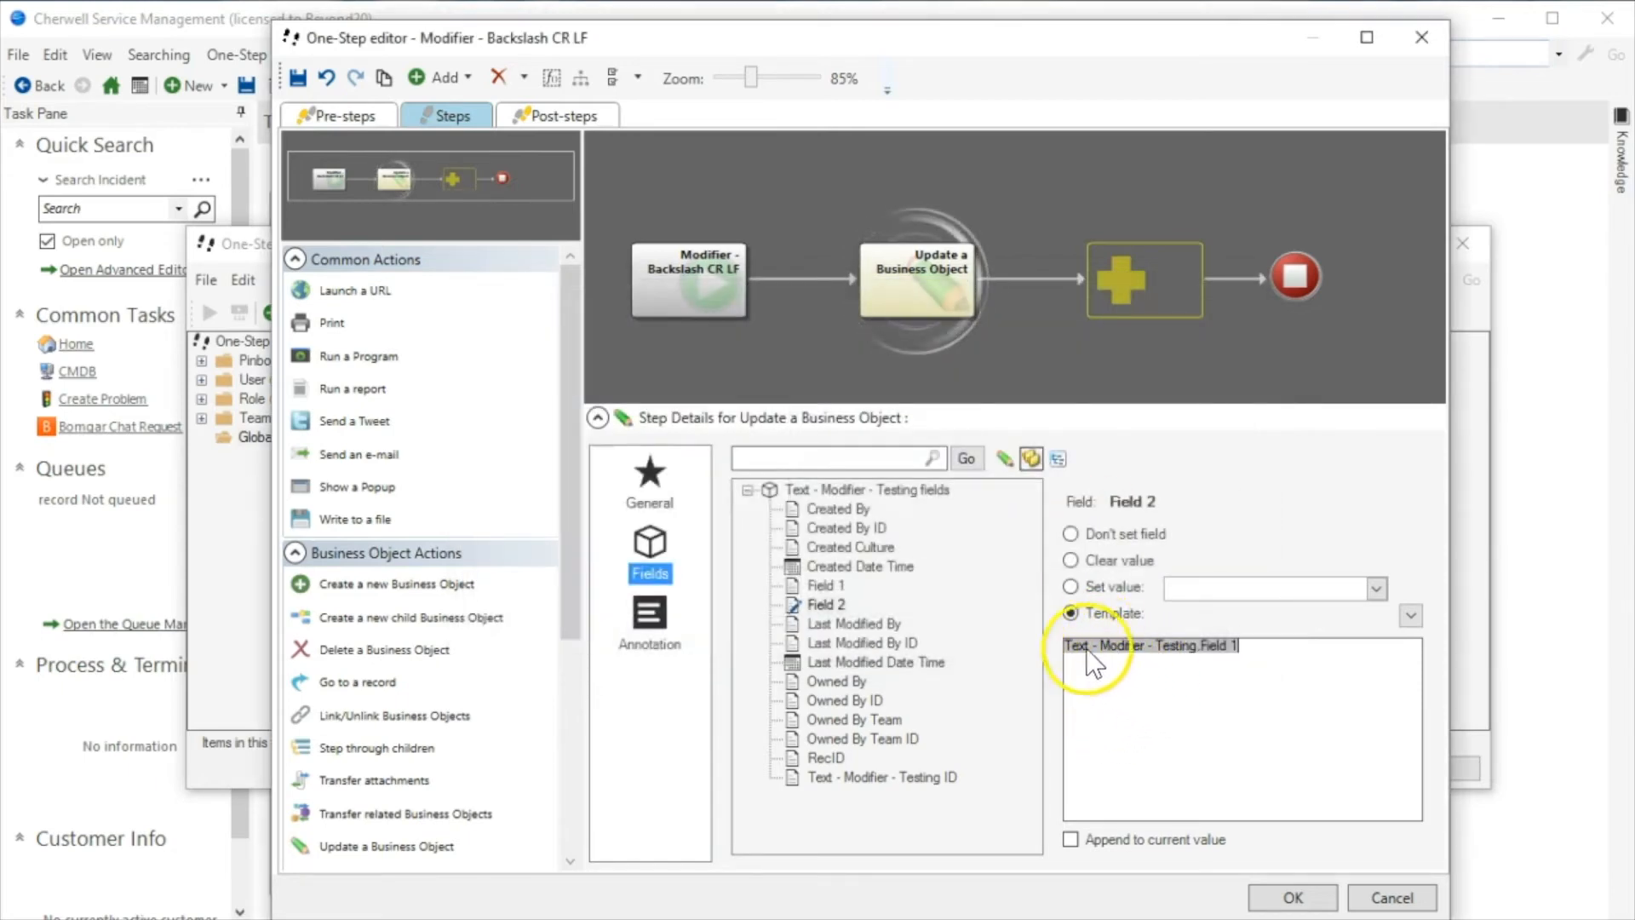
pyautogui.click(1284, 893)
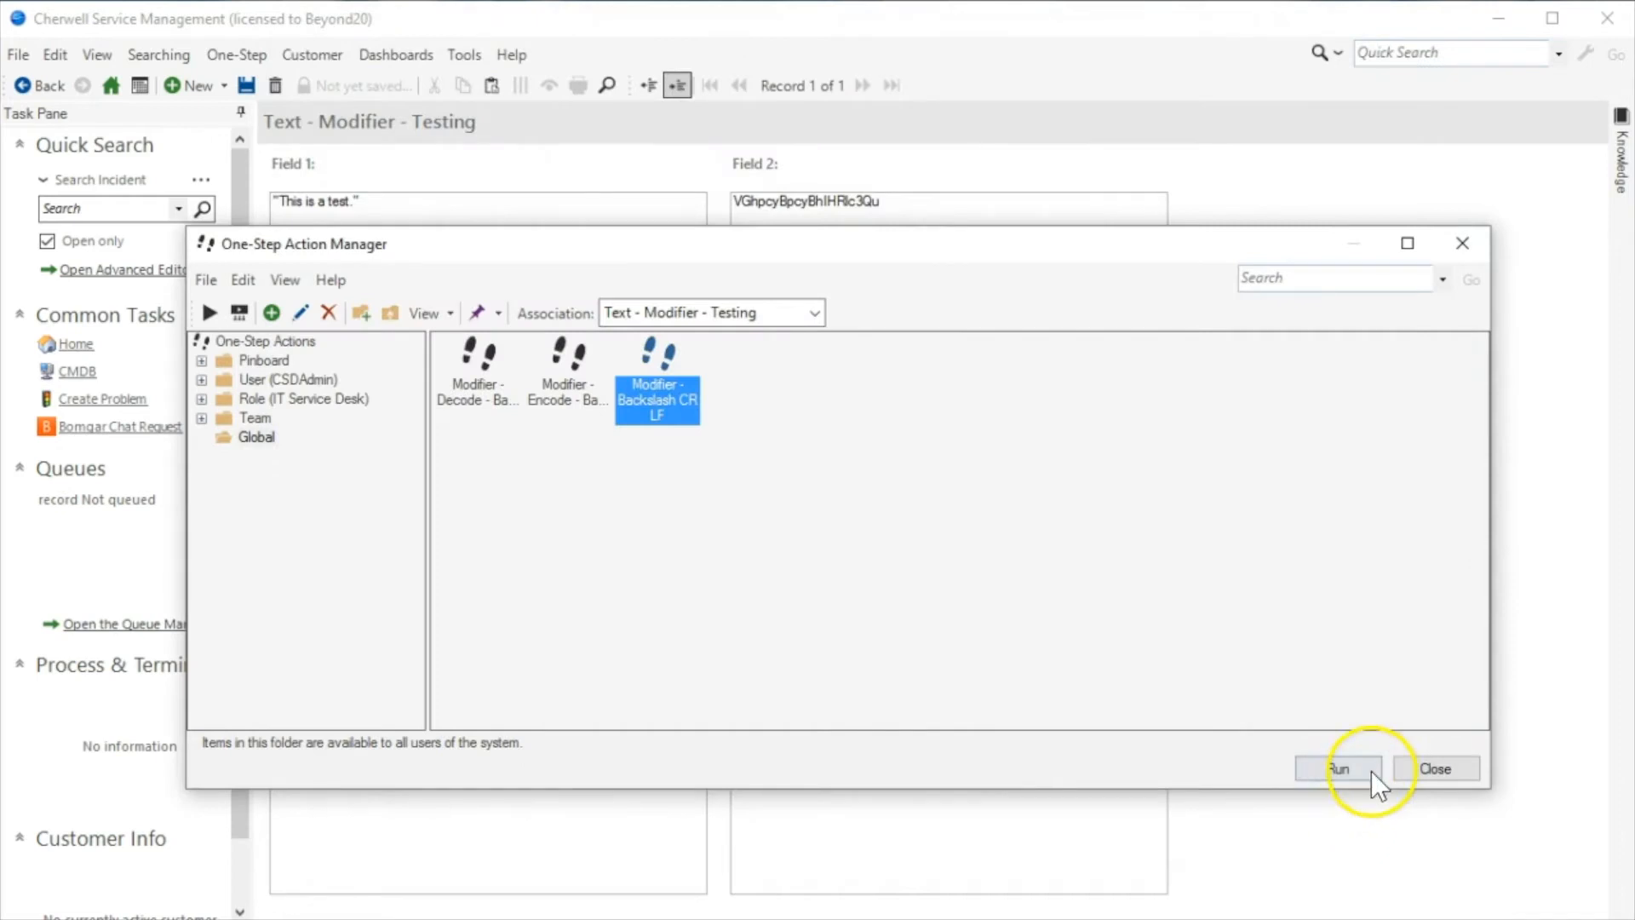
pyautogui.click(1439, 768)
# - Add a blank line and a second quoted "This is a test." line to Field 1, and run the "Modifier - Backslash CR LF" One-Step
pyautogui.click(450, 213)
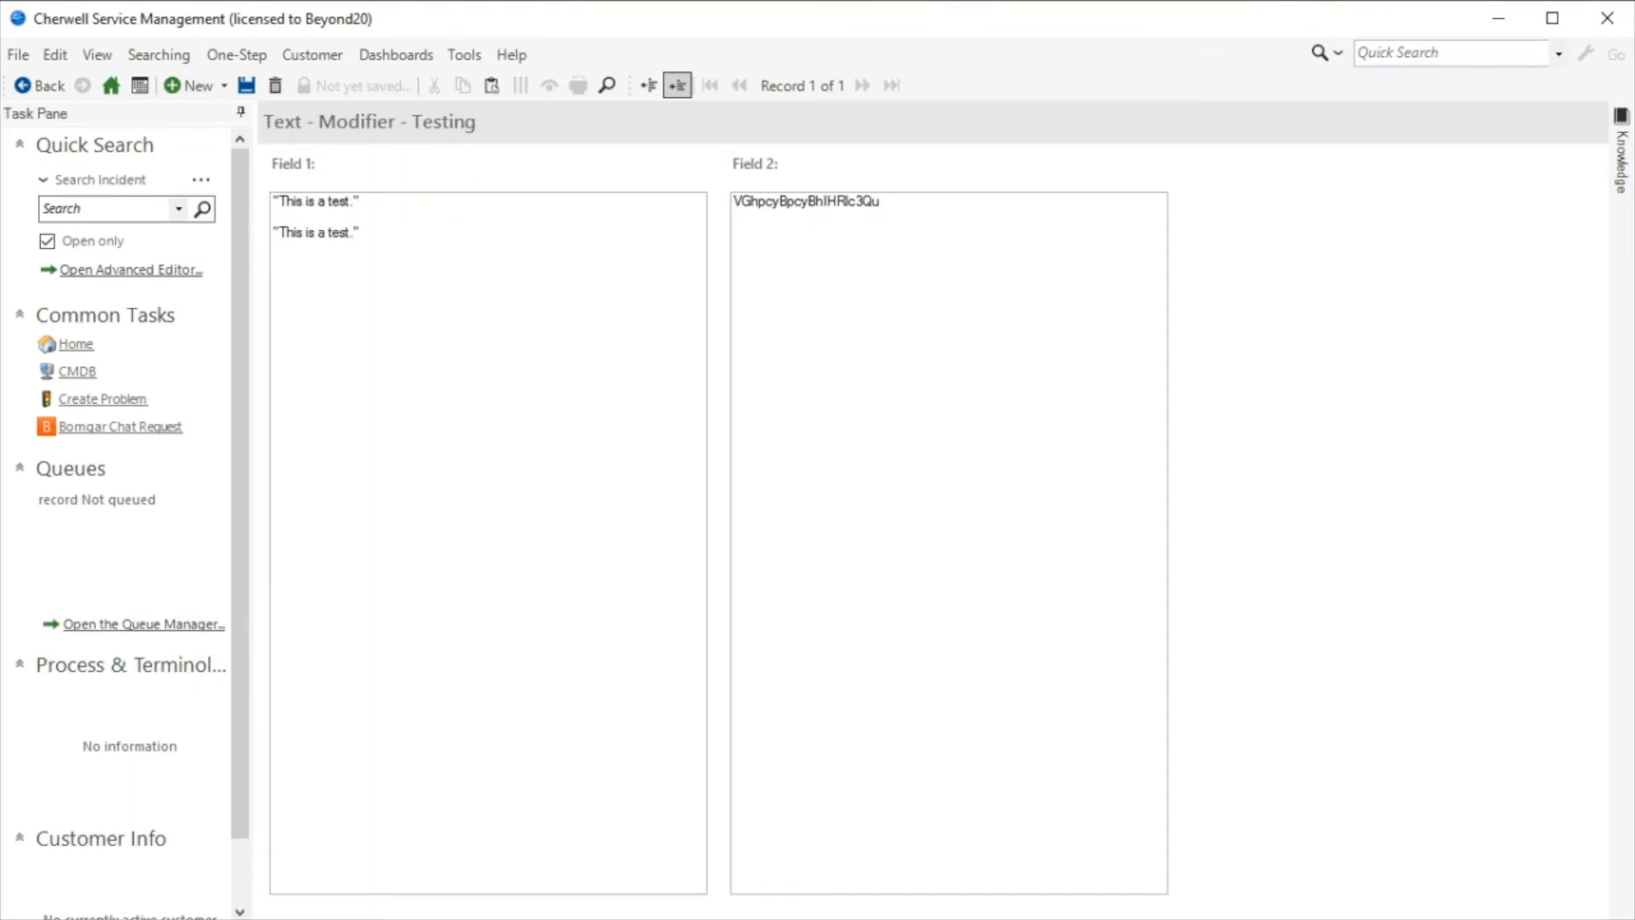
pyautogui.click(238, 55)
pyautogui.click(263, 80)
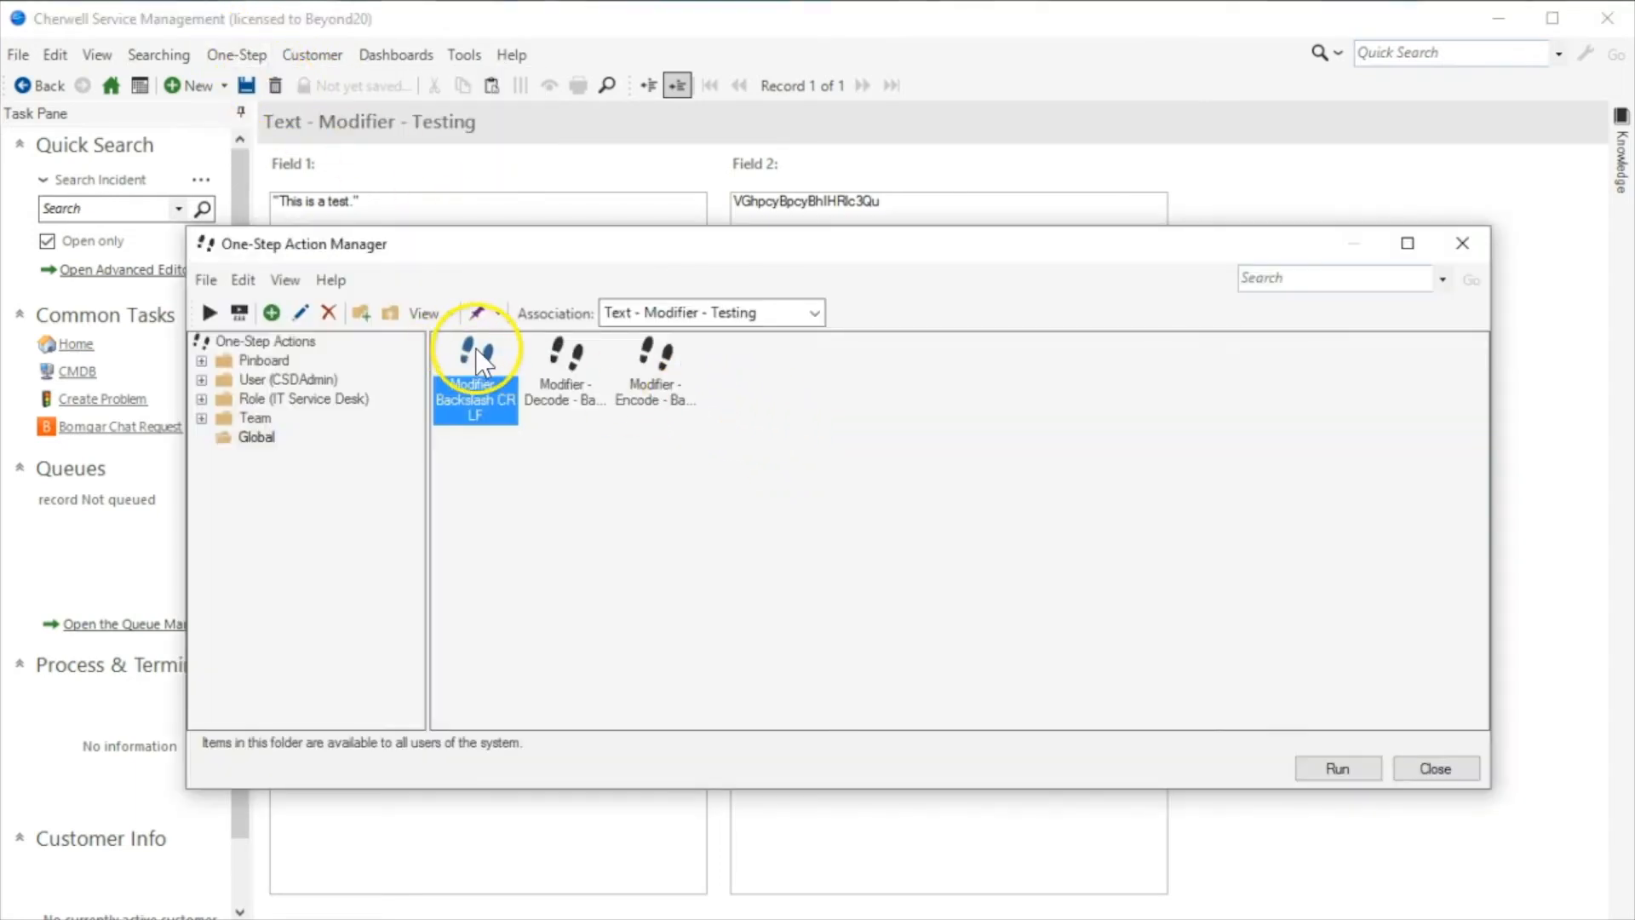
pyautogui.doubleClick(477, 358)
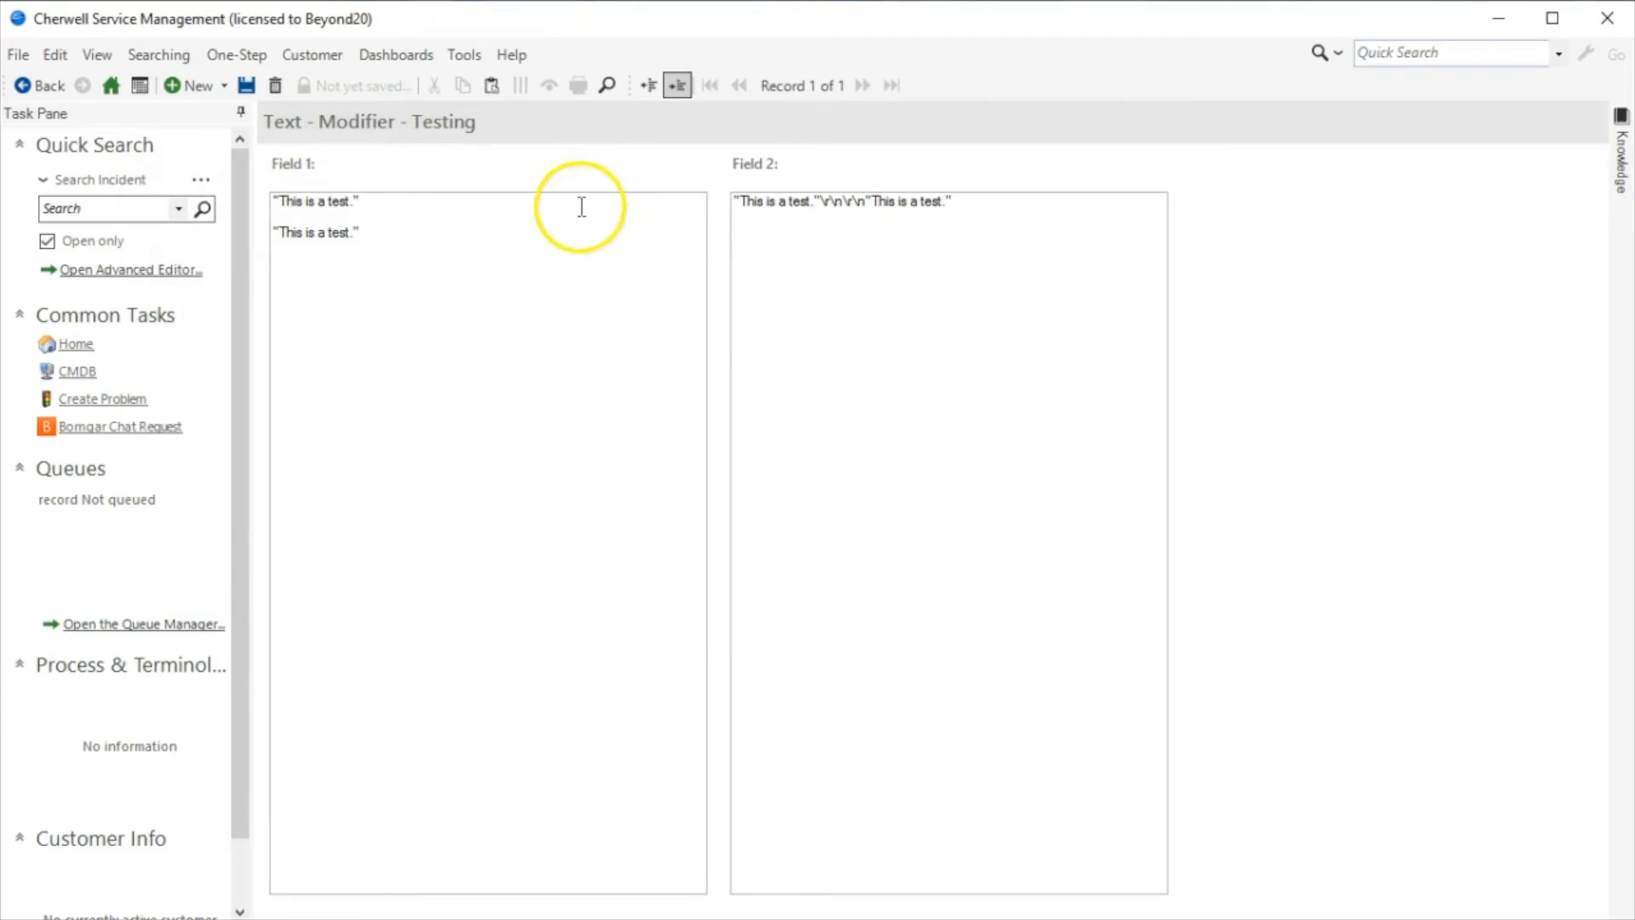
pyautogui.moveTo(824, 205); pyautogui.dragTo(832, 212)
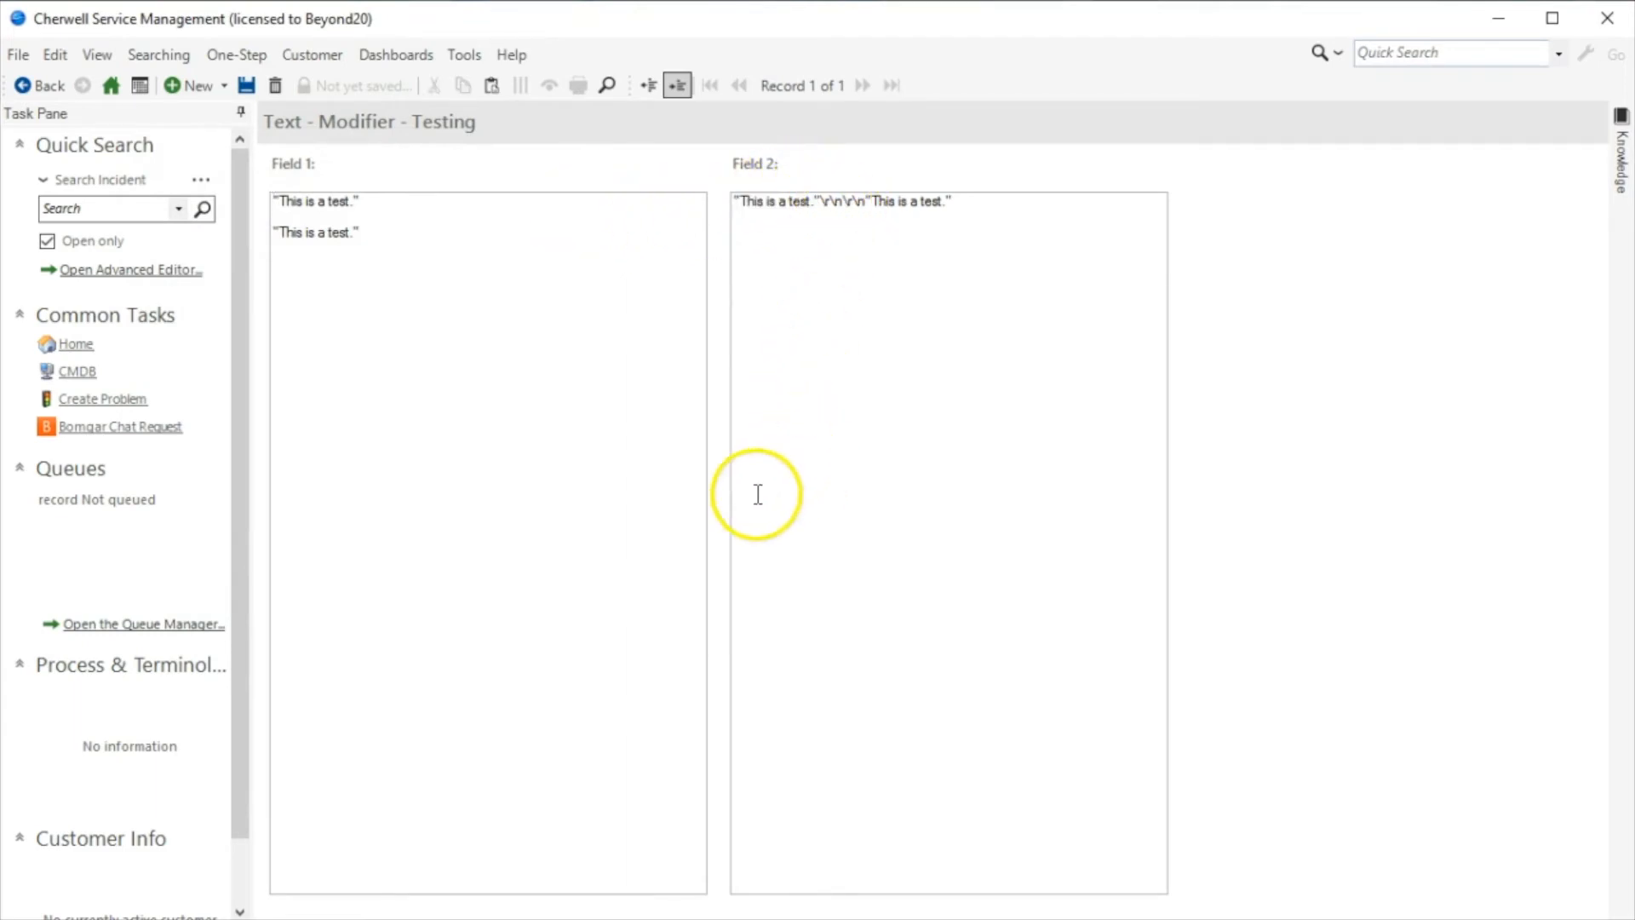
# - Create a global One-Step named "Modifier - Decode Backslash cr lf"
pyautogui.click(237, 56)
pyautogui.click(247, 85)
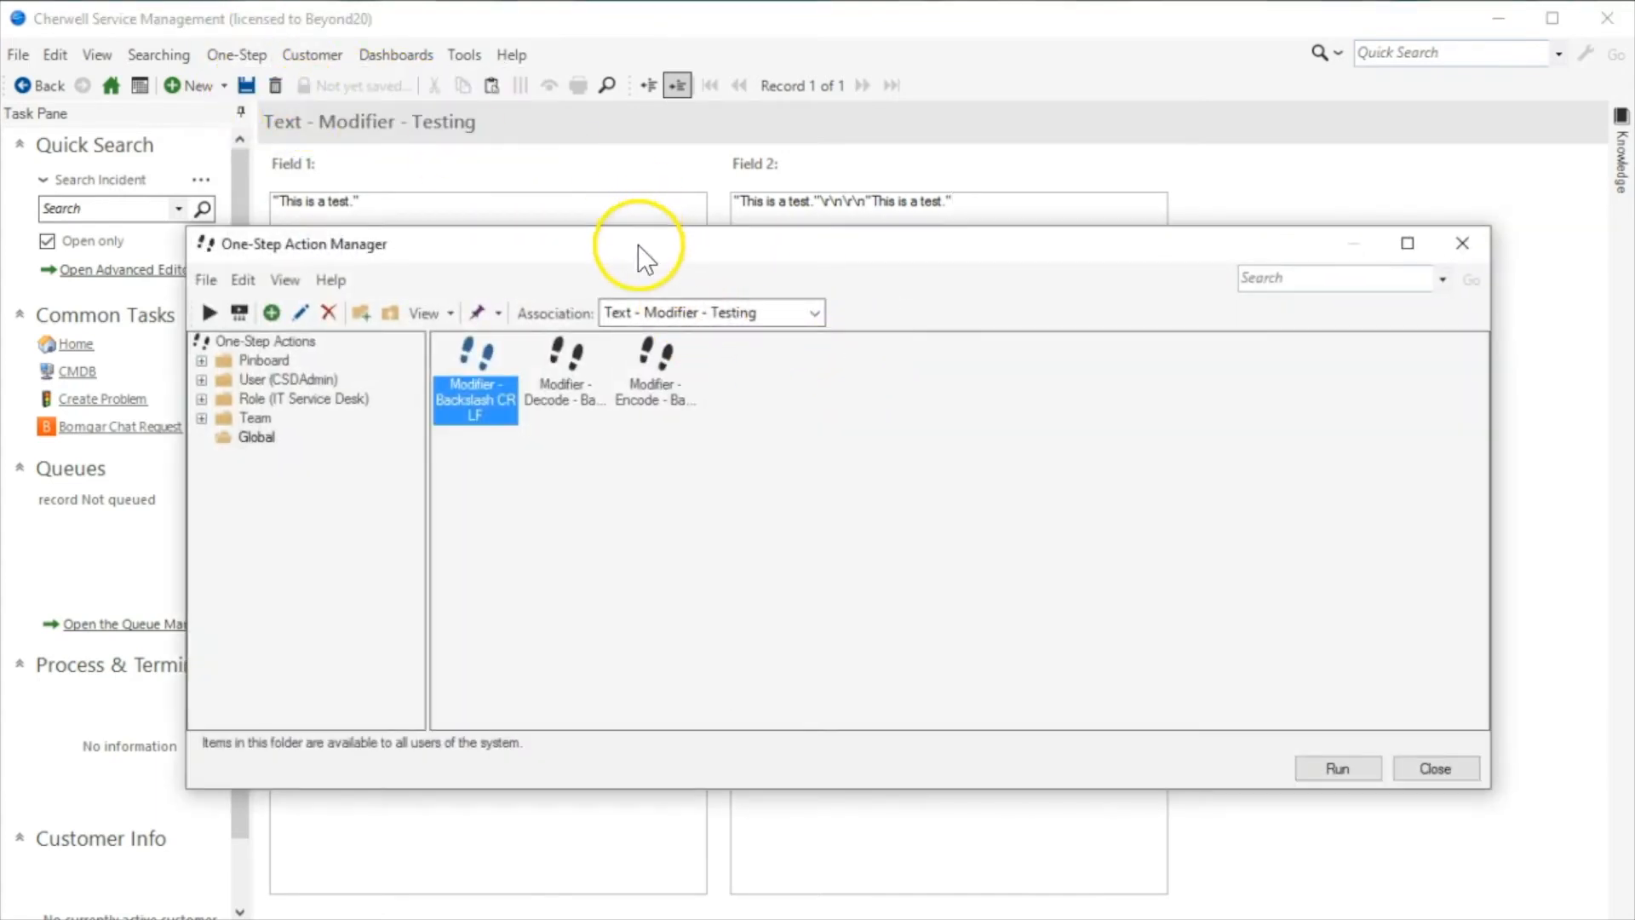
pyautogui.moveTo(637, 244); pyautogui.dragTo(647, 293)
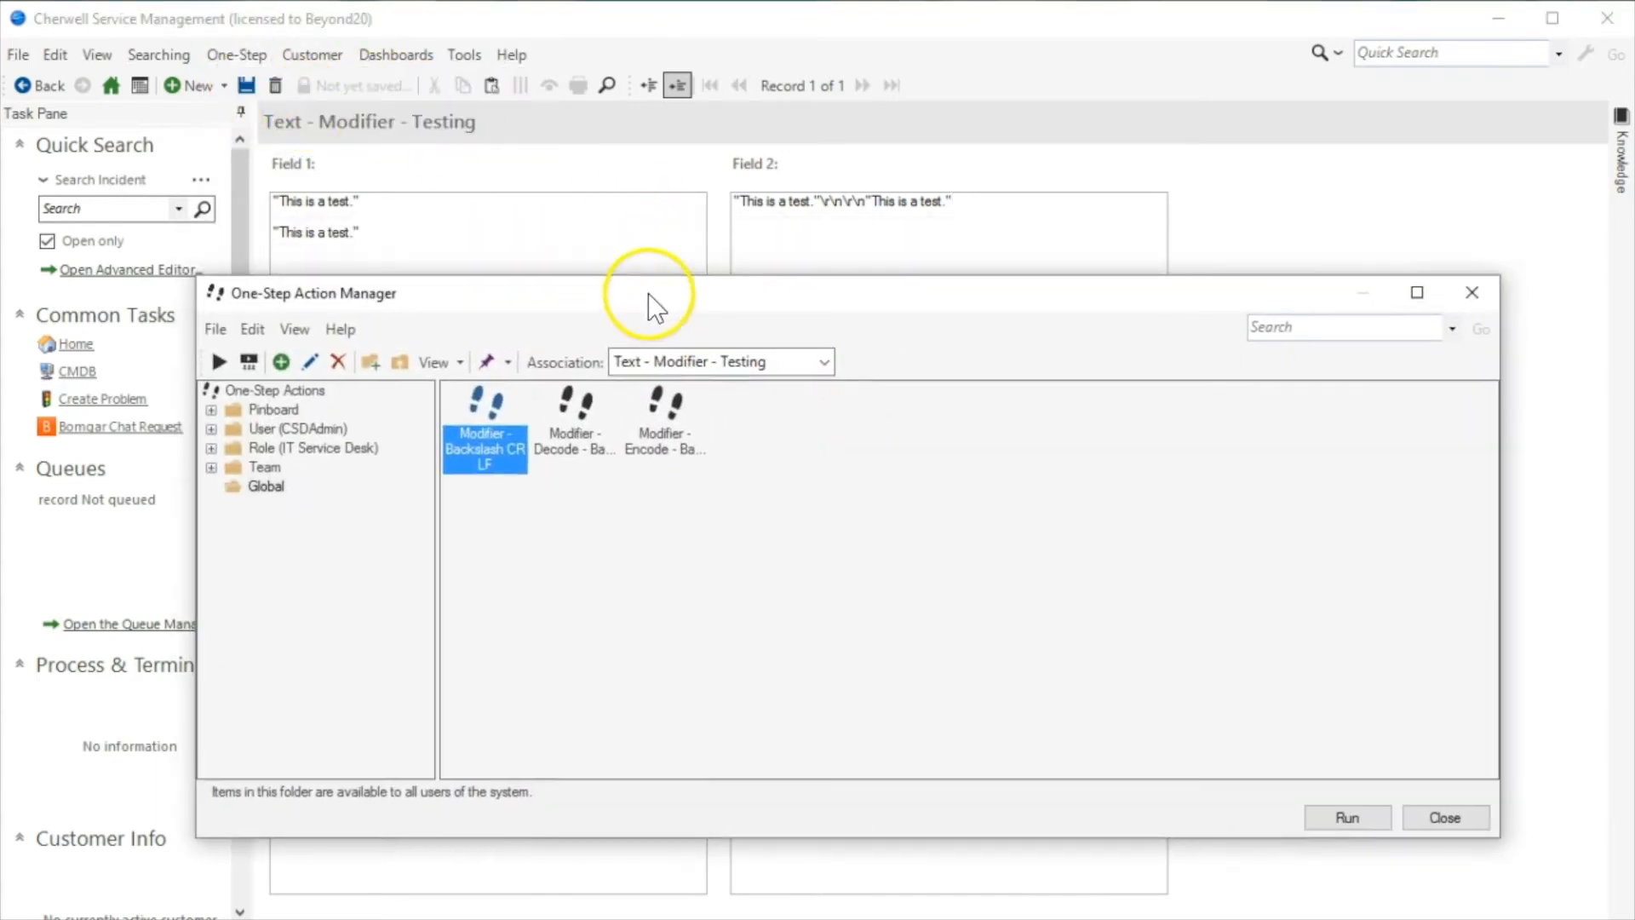
pyautogui.rightClick(751, 424)
pyautogui.click(796, 473)
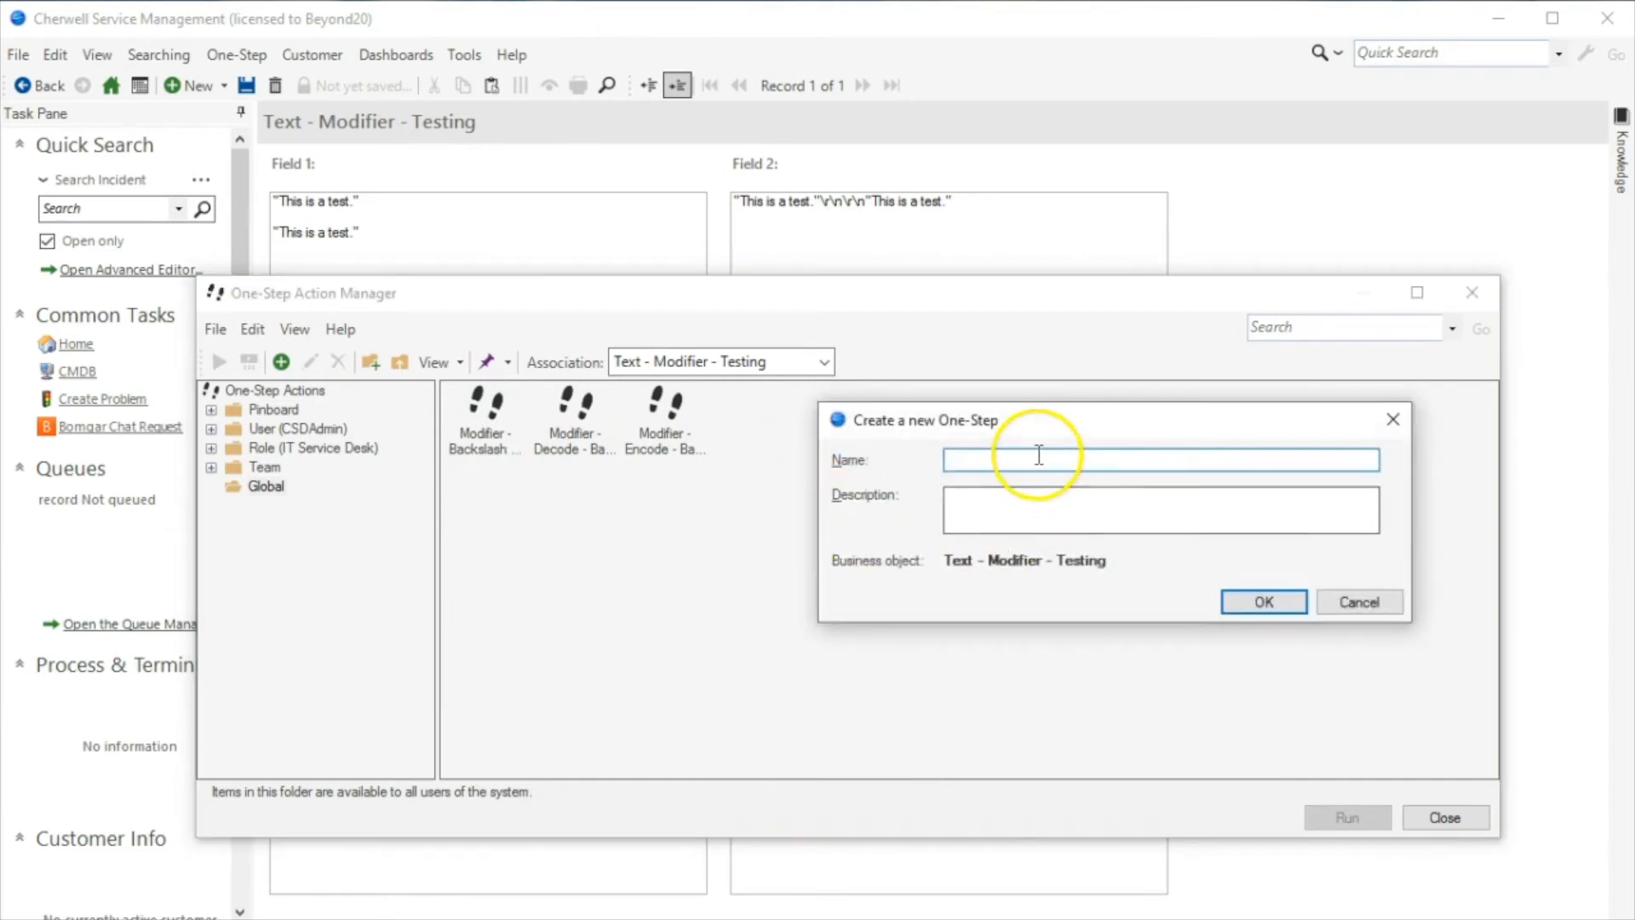
pyautogui.write('Modifier - Decode Backslash cr lf')
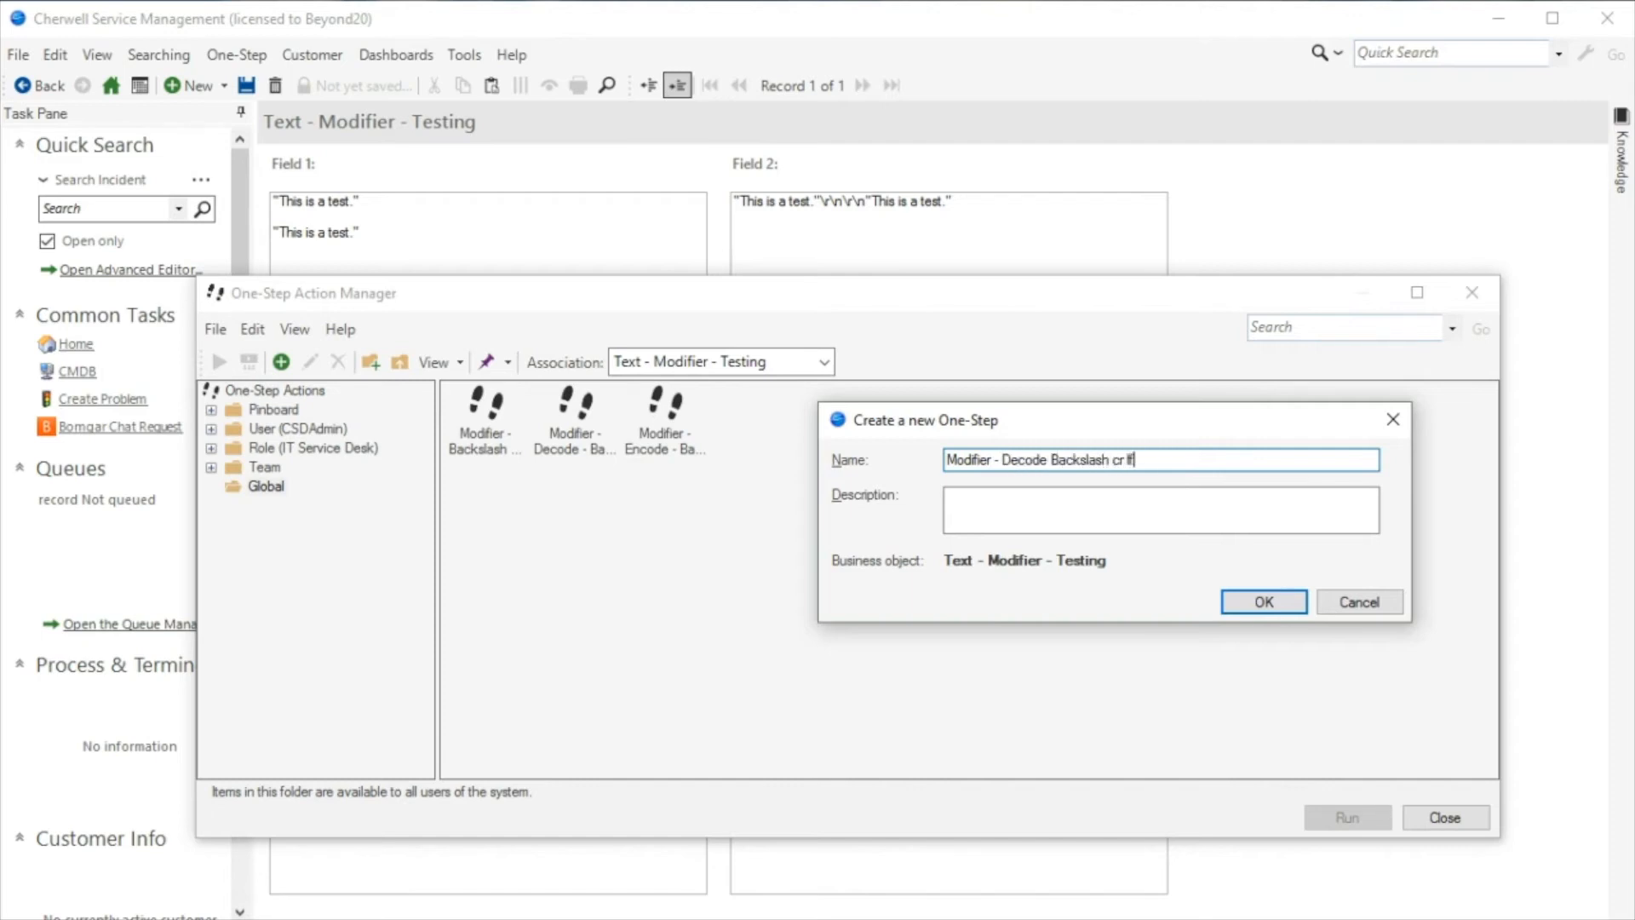
pyautogui.press('Return')
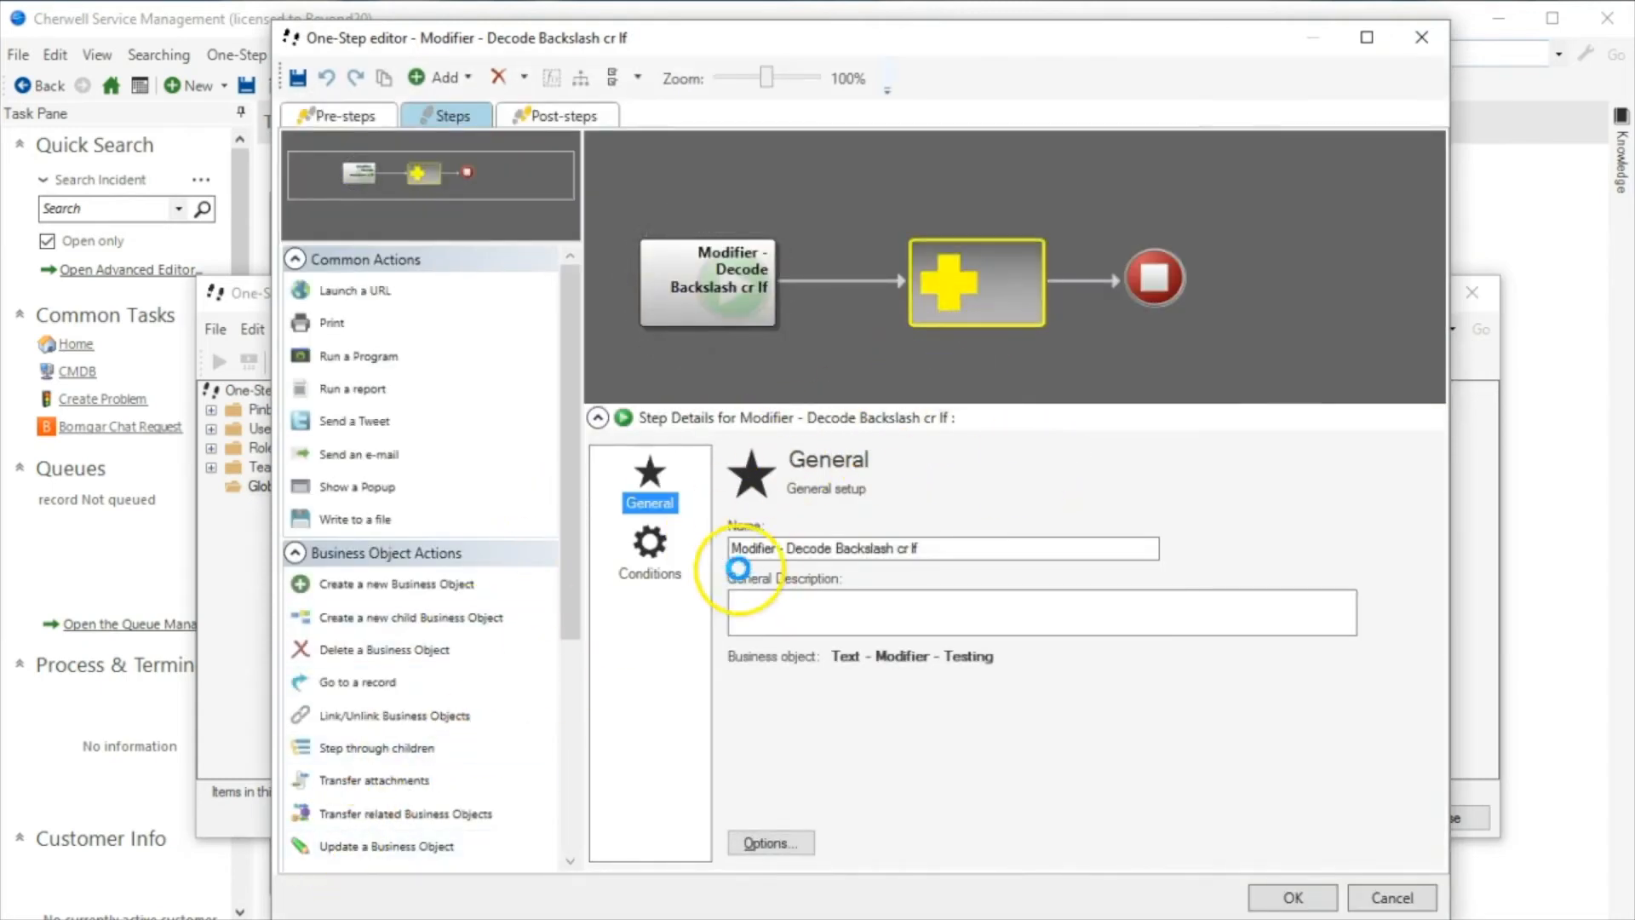
# - Add an Update a Business Object action that fills Field 1 from a template containing the Field 2 value
pyautogui.click(650, 545)
pyautogui.click(813, 585)
pyautogui.rightClick(1087, 669)
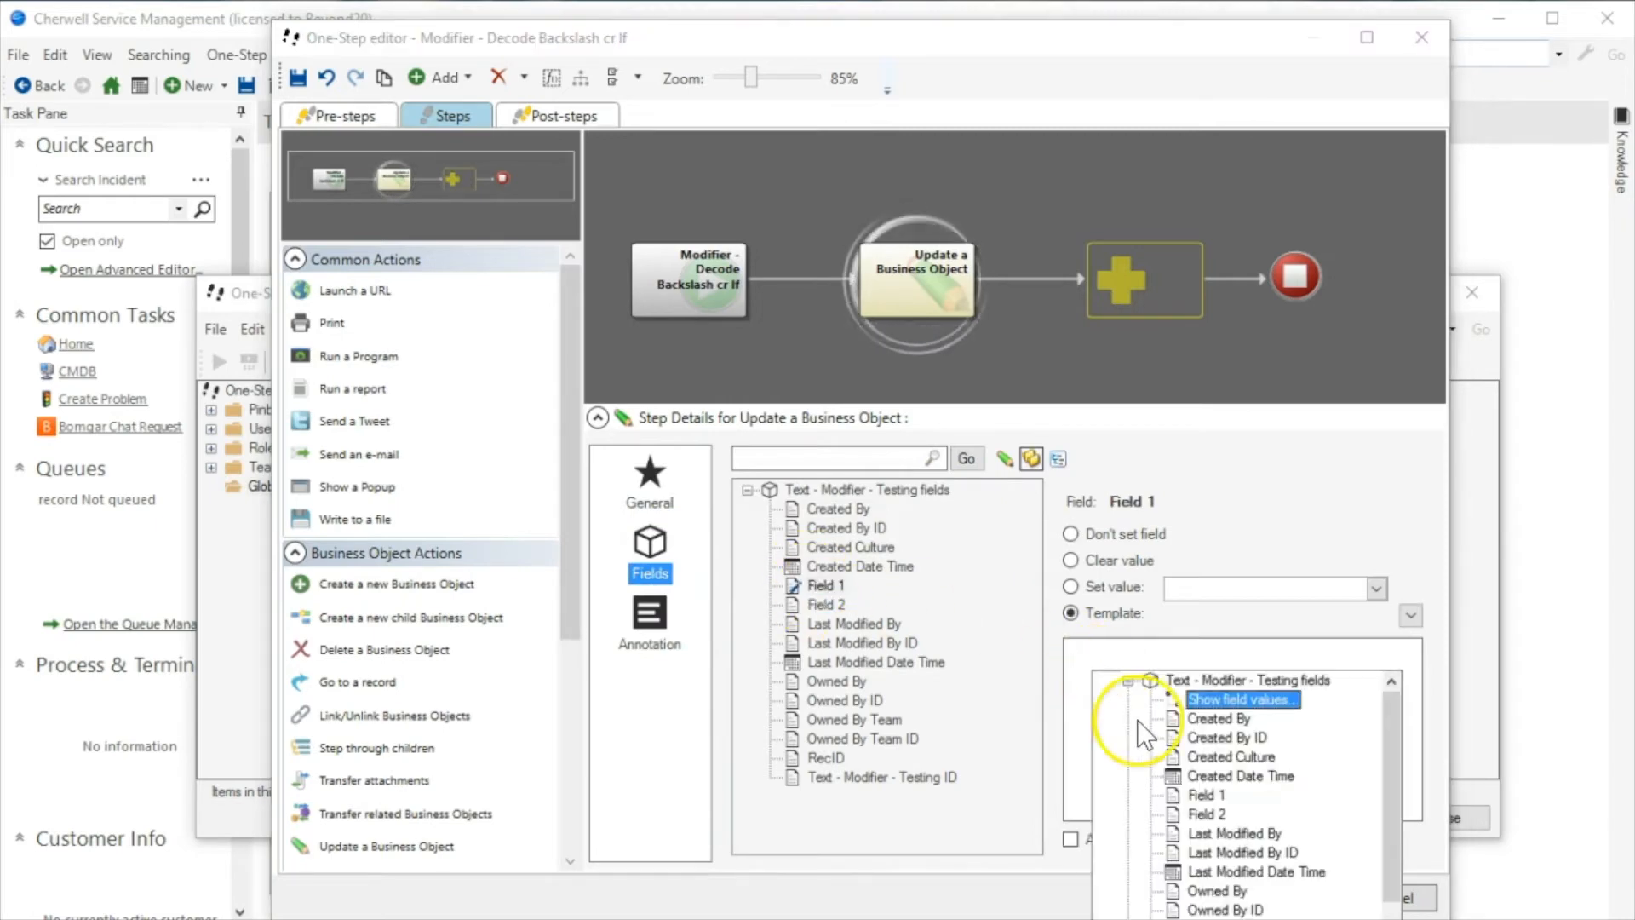
pyautogui.click(1211, 818)
# - Apply an Encode Text modifier with Backslash CR LF encoding and Decode on to the Field 2 token, save the One-Step and close the manager
pyautogui.rightClick(1130, 650)
pyautogui.click(1139, 702)
pyautogui.click(491, 339)
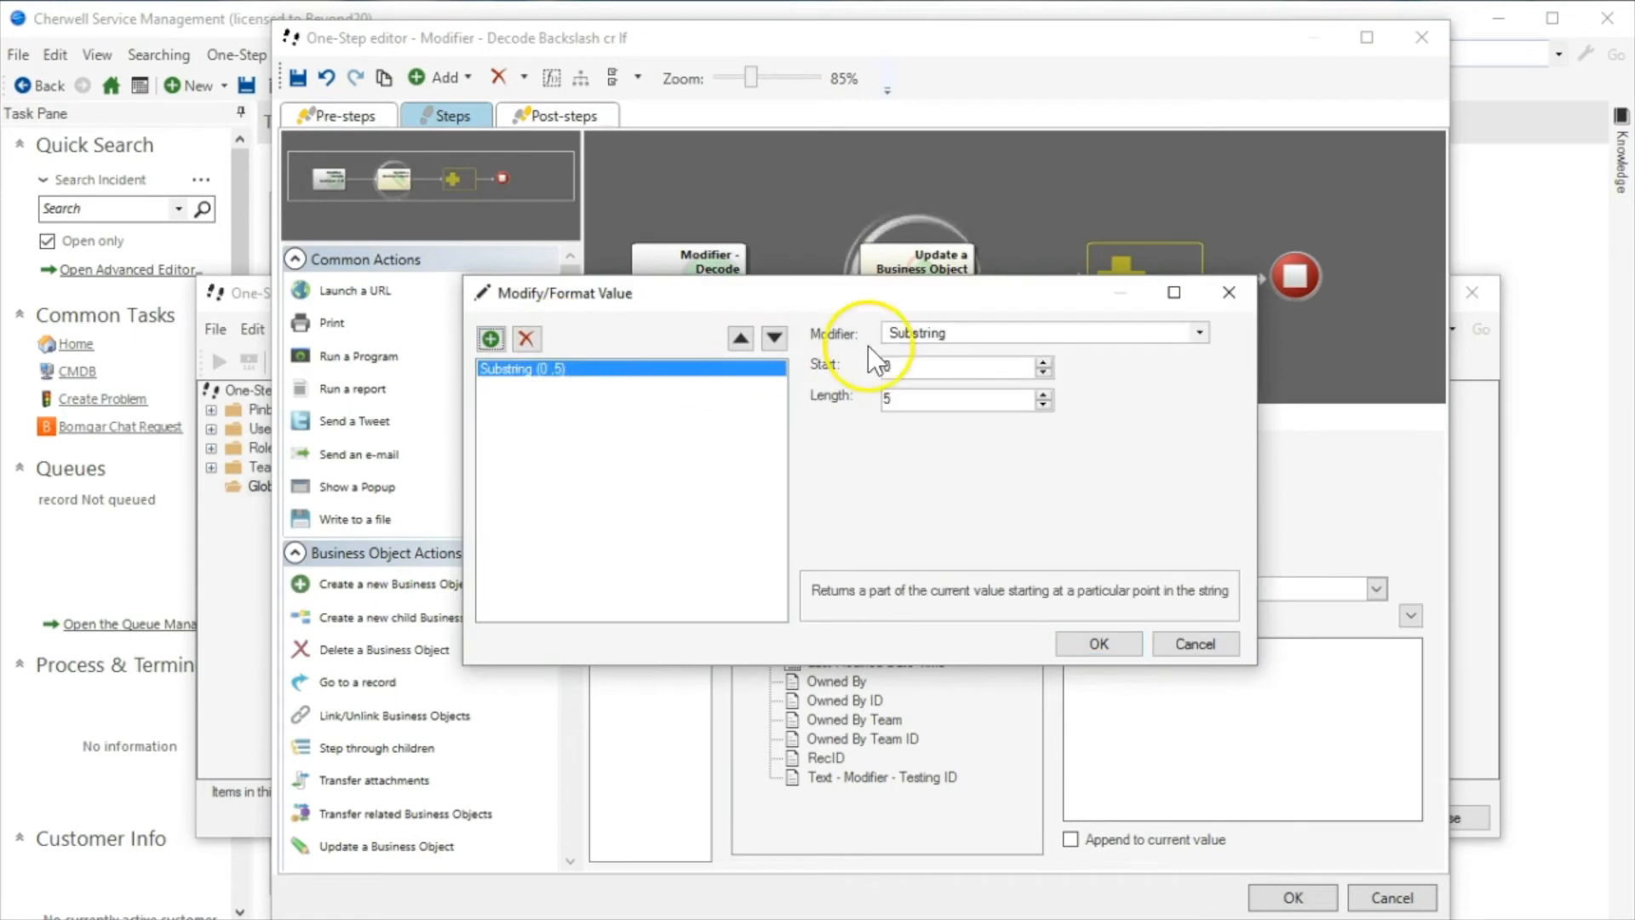
pyautogui.click(928, 333)
pyautogui.click(928, 400)
pyautogui.click(926, 366)
pyautogui.click(930, 399)
pyautogui.click(923, 403)
pyautogui.click(1097, 644)
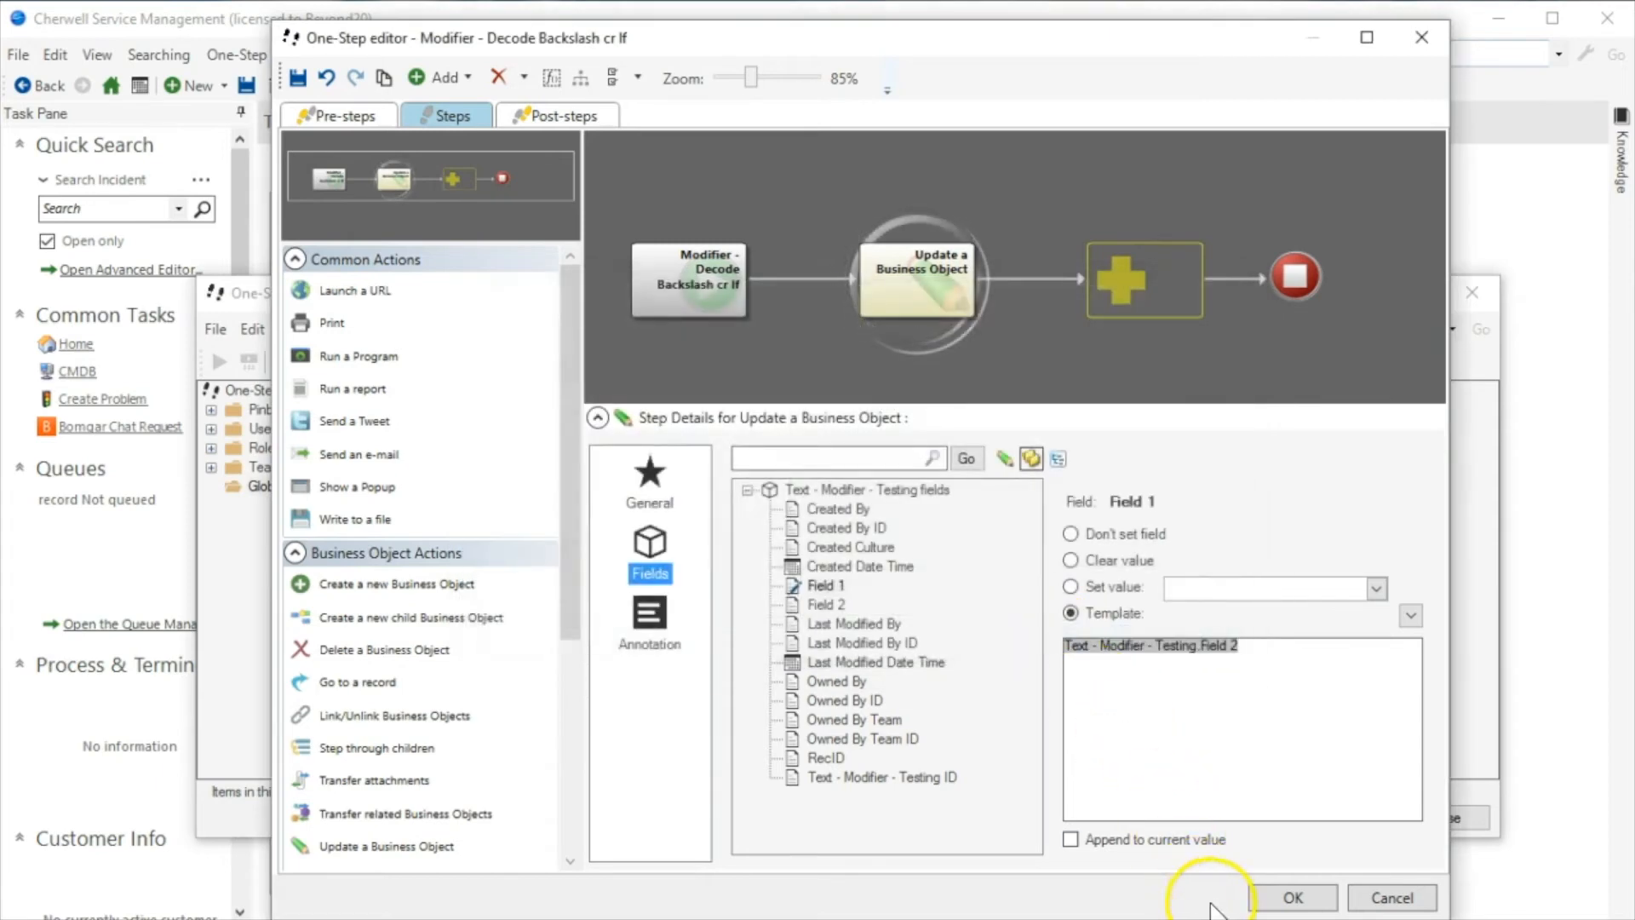
pyautogui.click(1252, 898)
pyautogui.click(1436, 820)
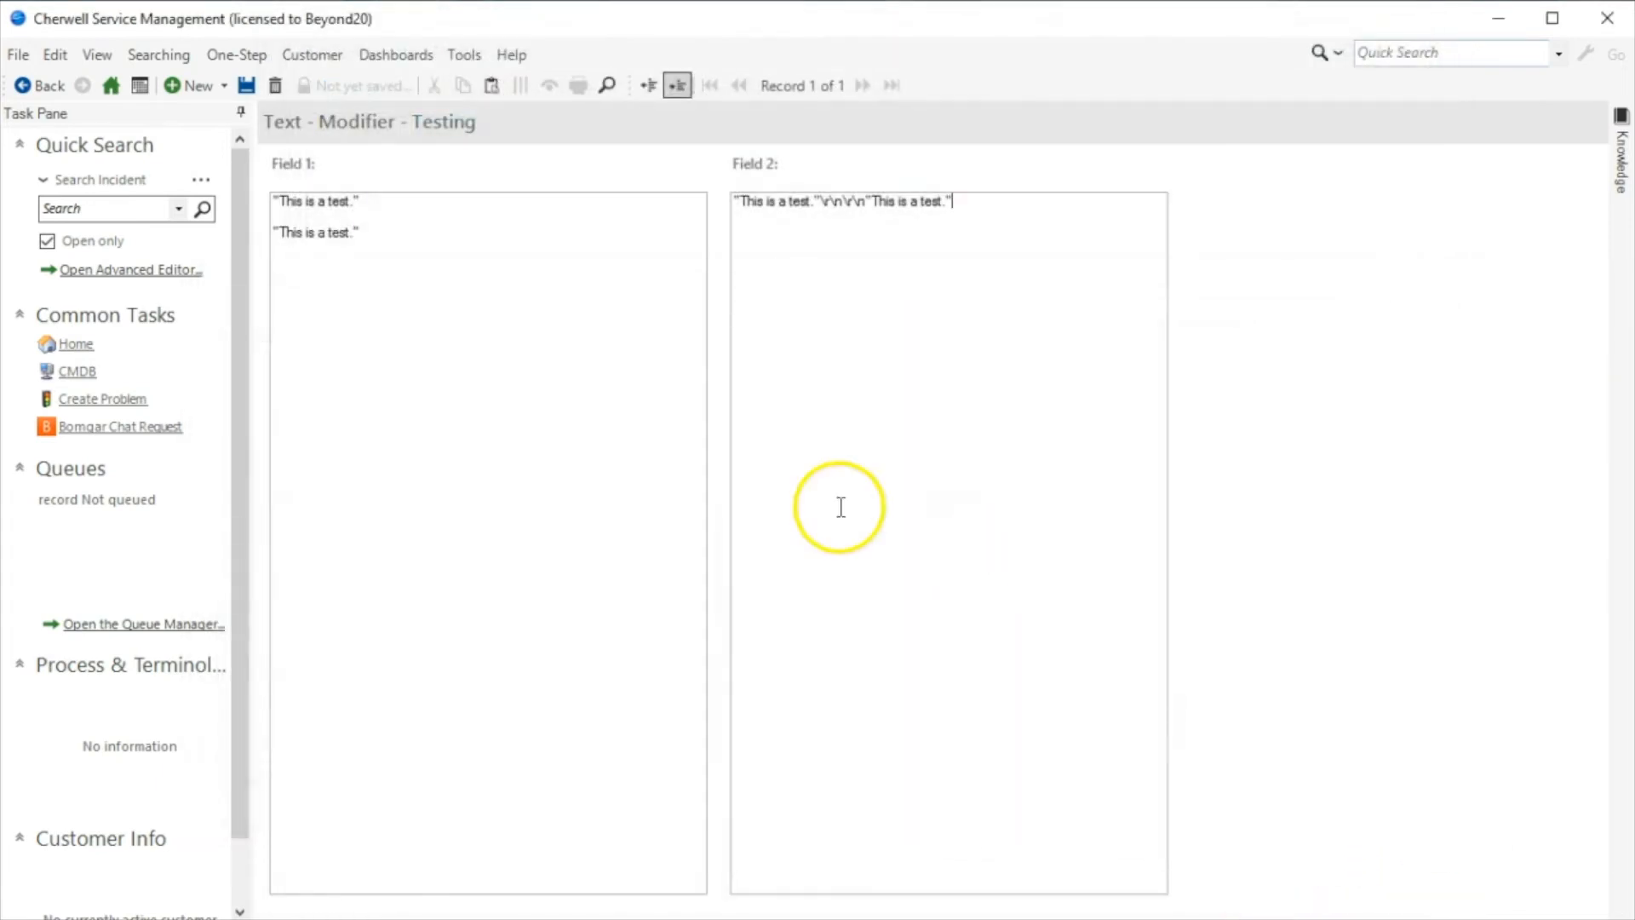
# - Clear Field 1 and run the "Modifier - Decode Backslash cr lf" One-Step
pyautogui.hotkey('ctrl', 'a')
pyautogui.press('Delete')
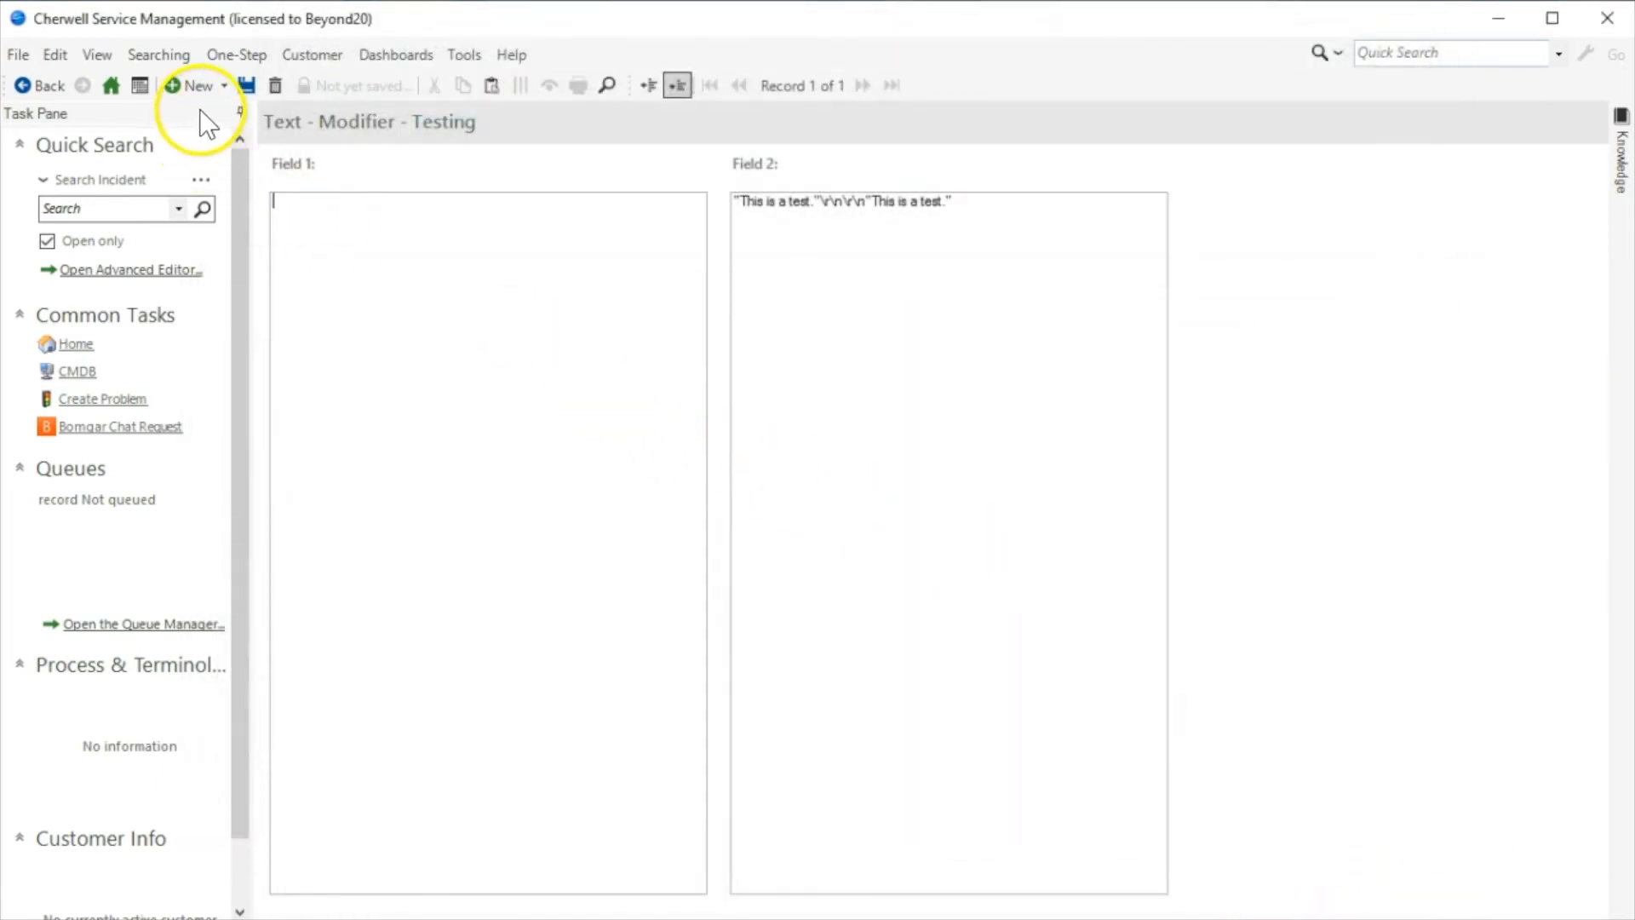
pyautogui.click(211, 63)
pyautogui.click(256, 78)
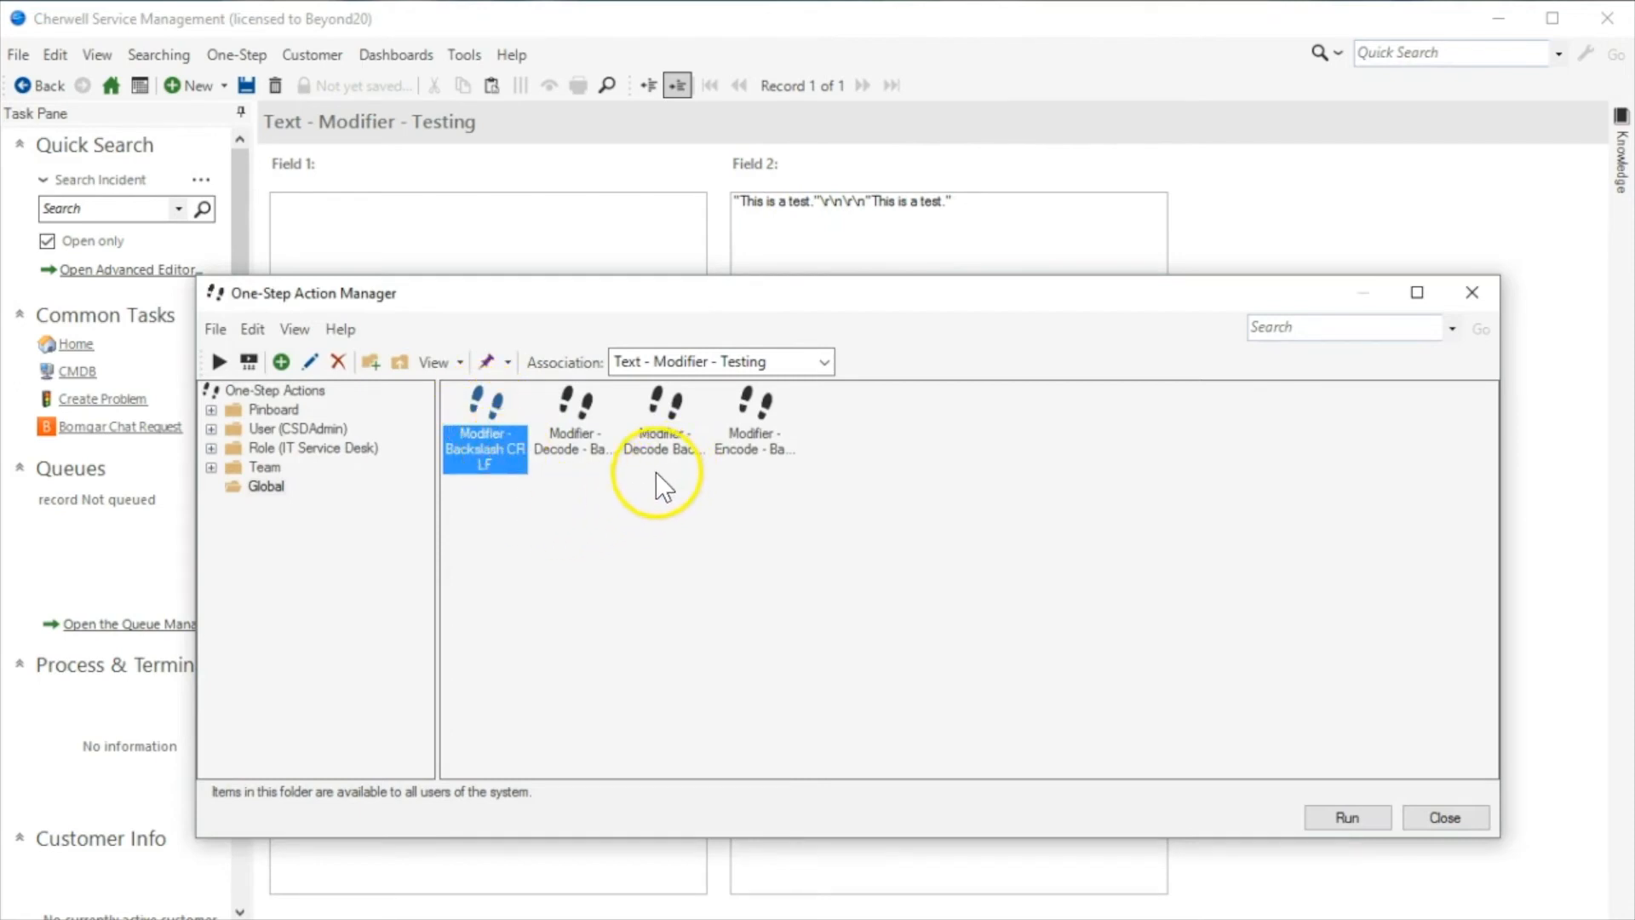
pyautogui.click(575, 456)
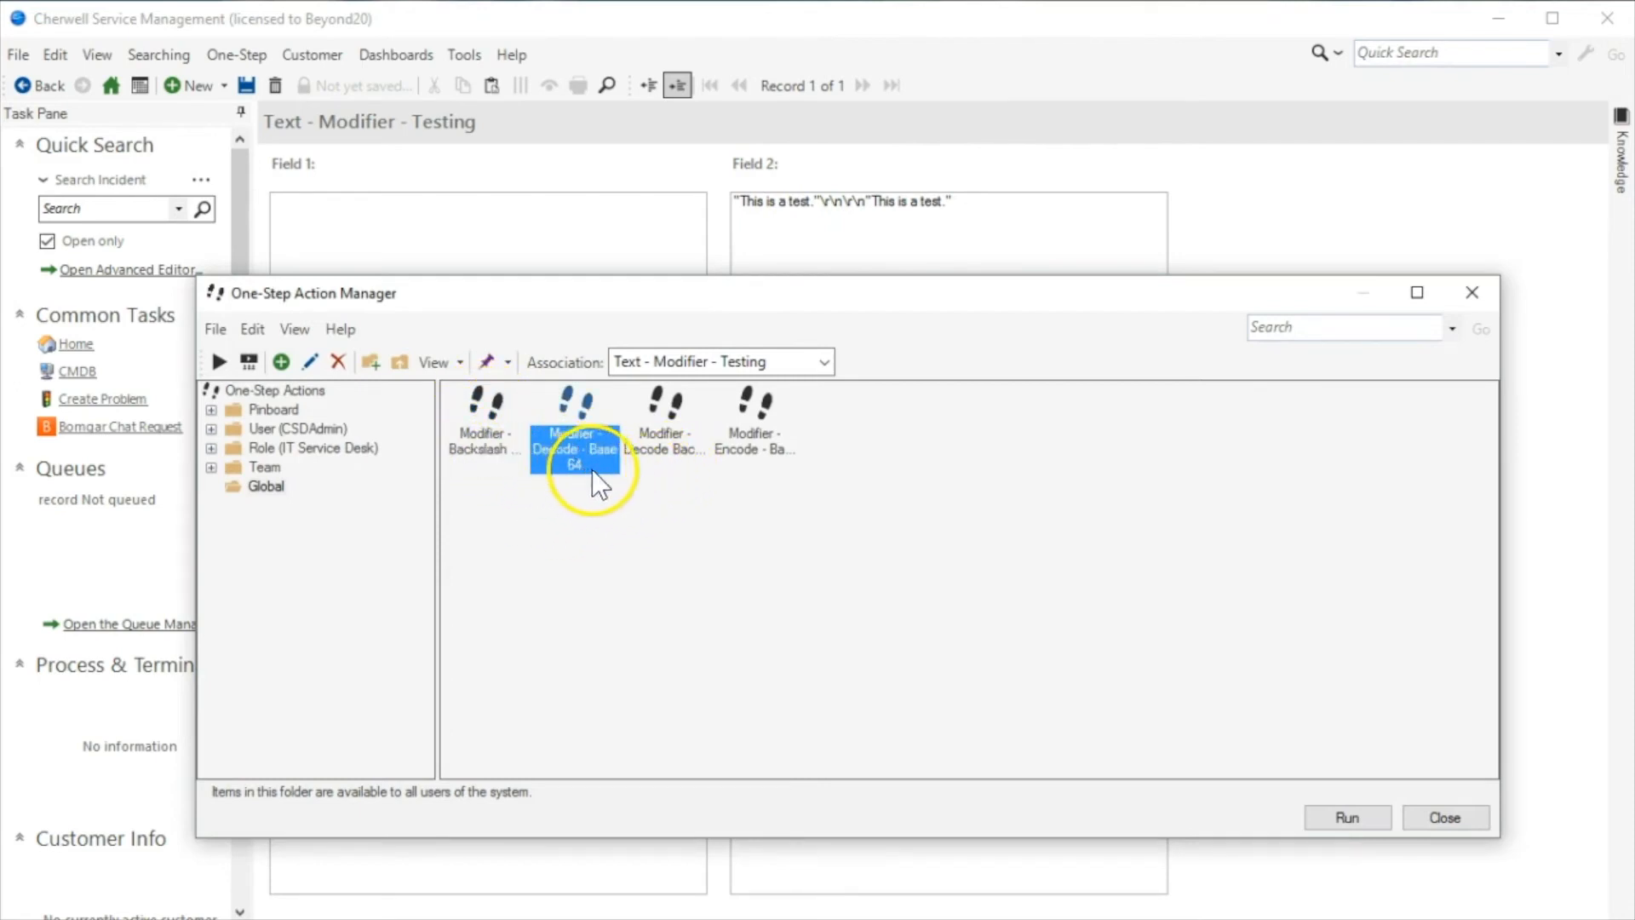
pyautogui.click(659, 439)
pyautogui.doubleClick(657, 404)
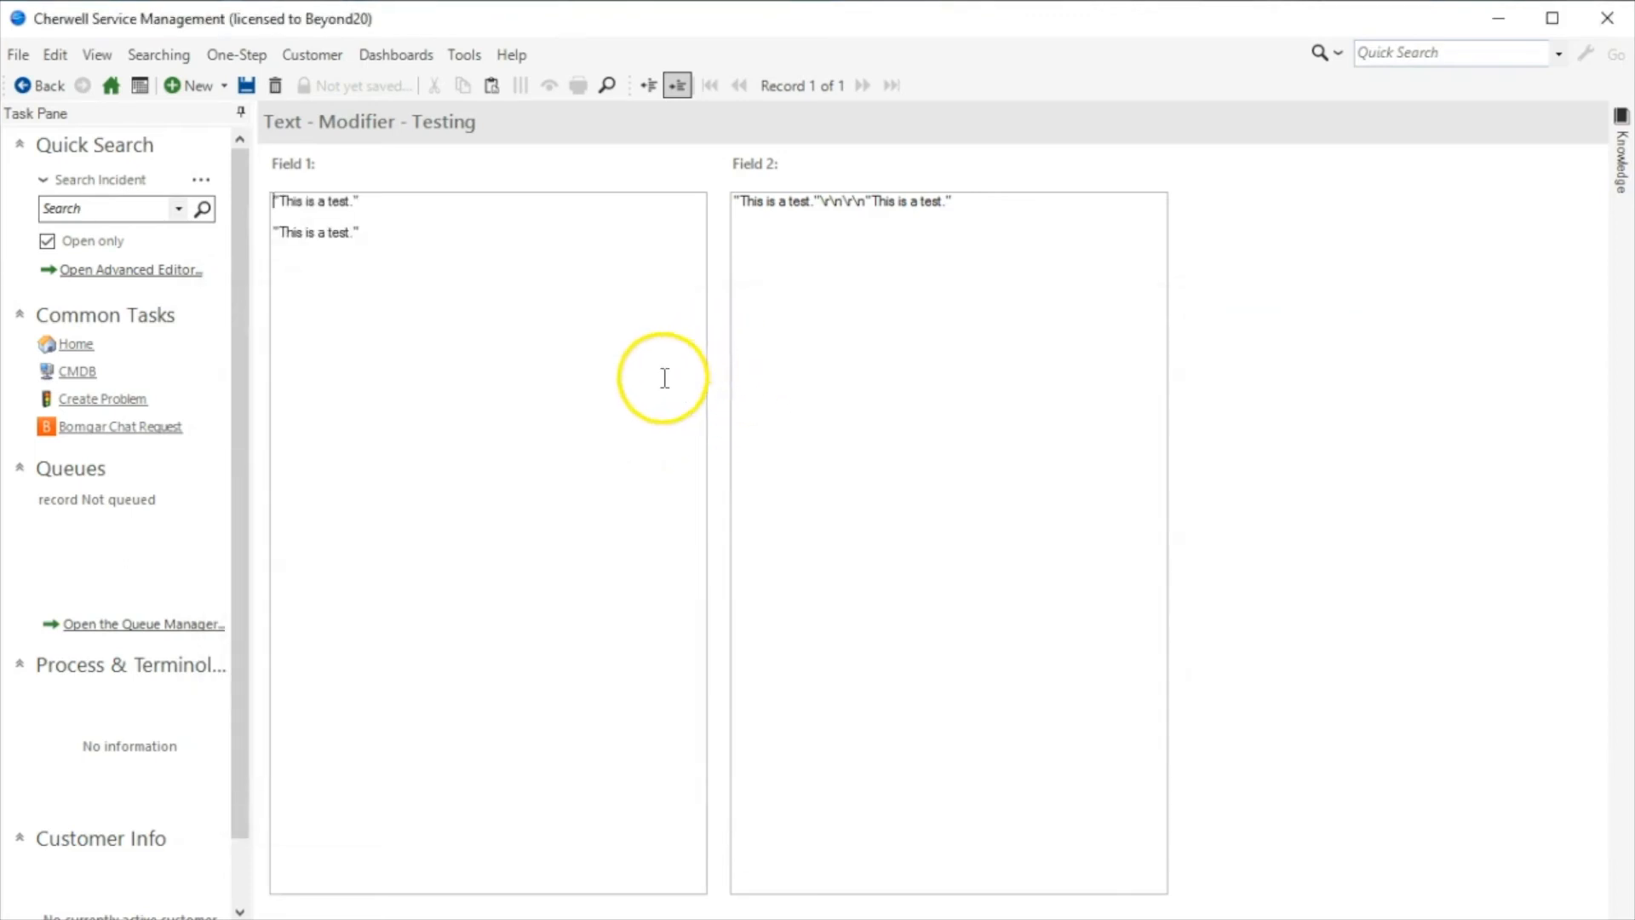
# - Create a global One-Step named "Backslash quote"
pyautogui.moveTo(408, 277); pyautogui.dragTo(245, 181)
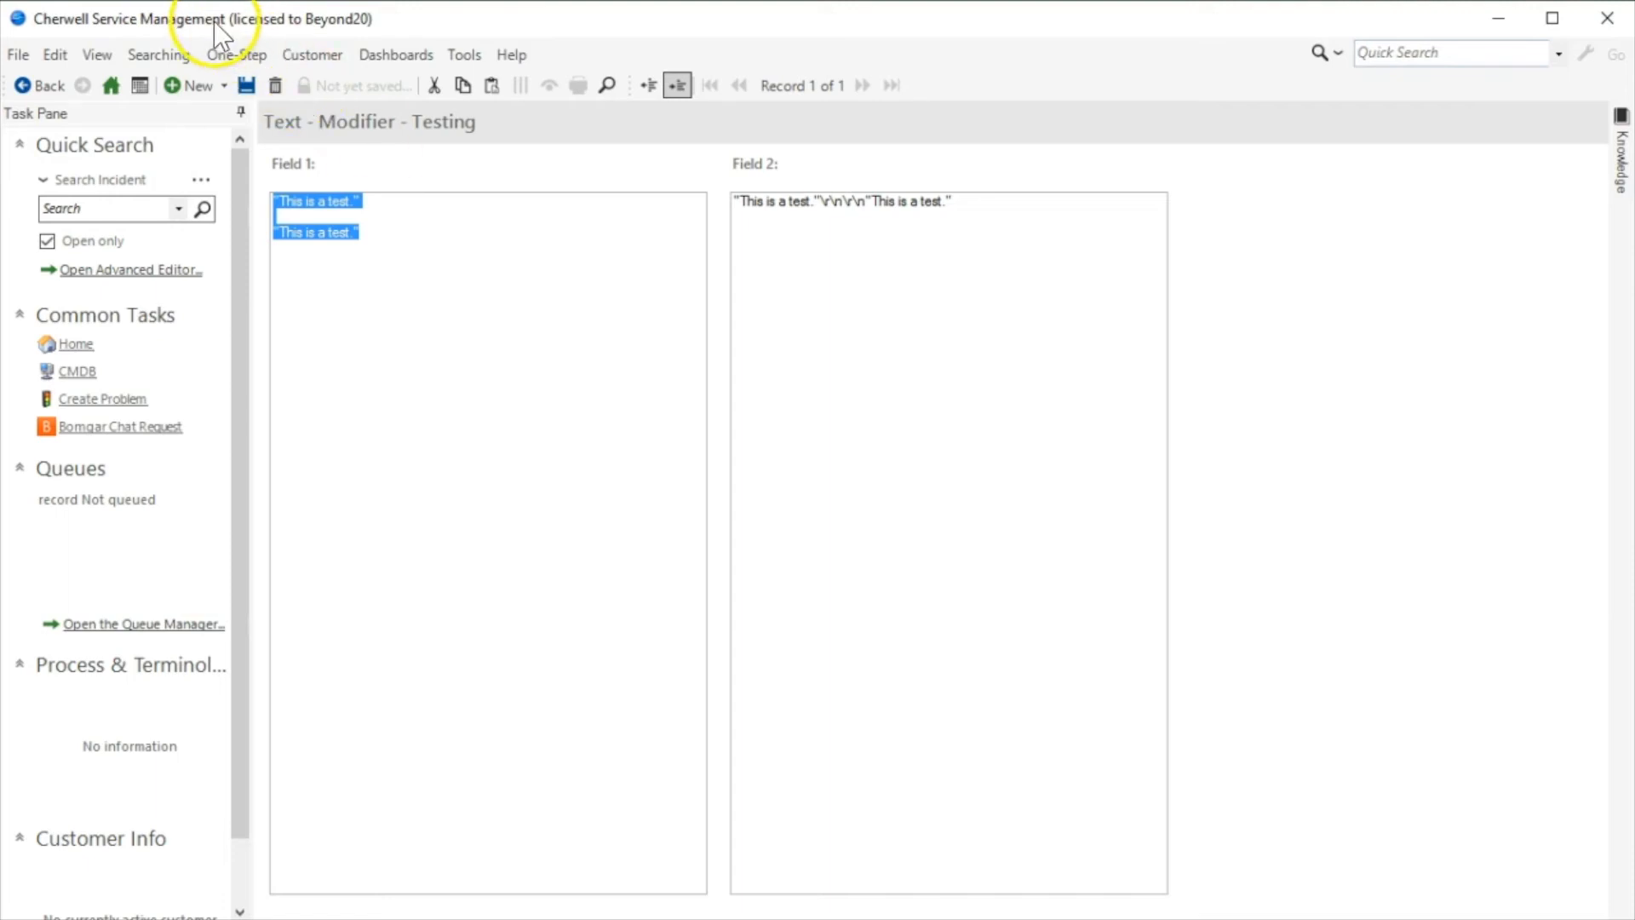
pyautogui.click(231, 50)
pyautogui.click(239, 89)
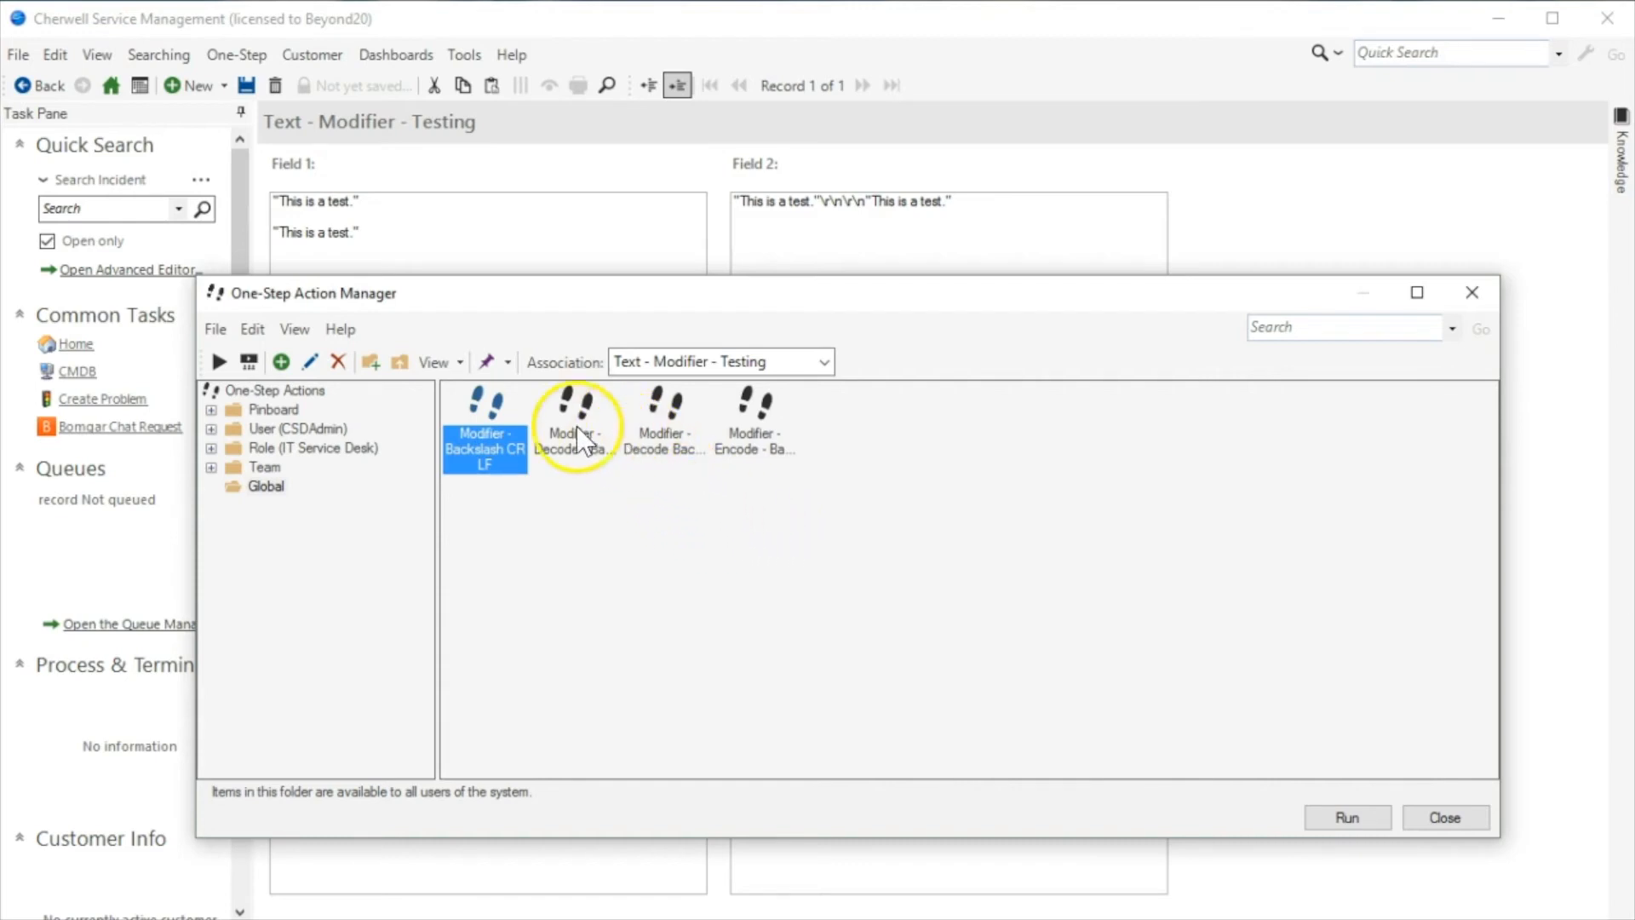
pyautogui.rightClick(941, 419)
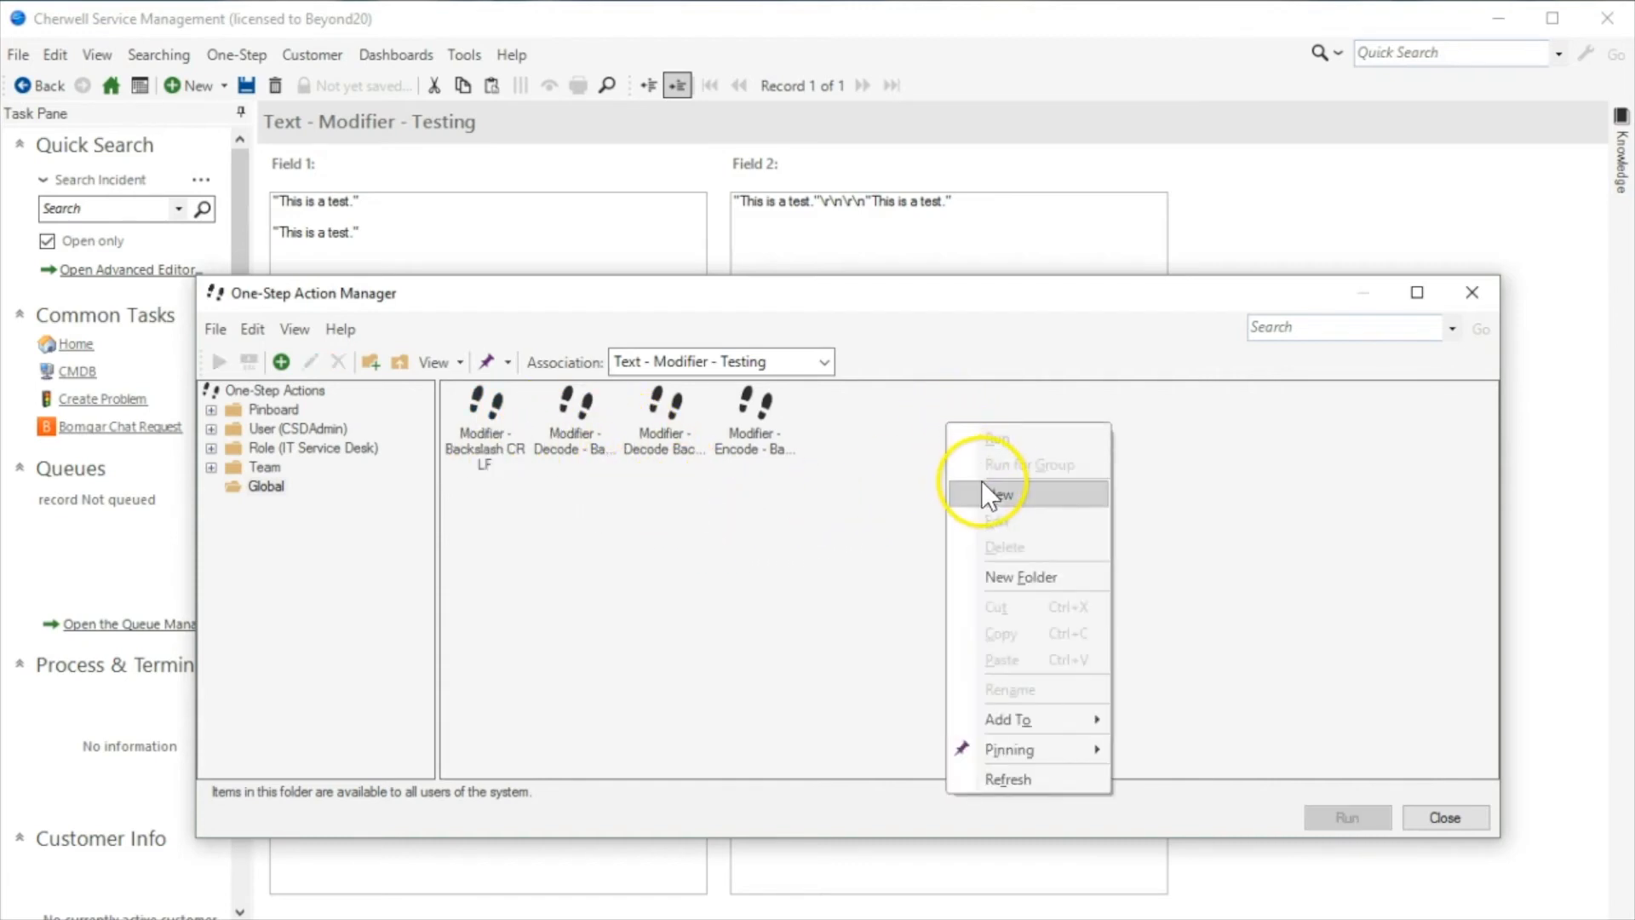
pyautogui.click(986, 490)
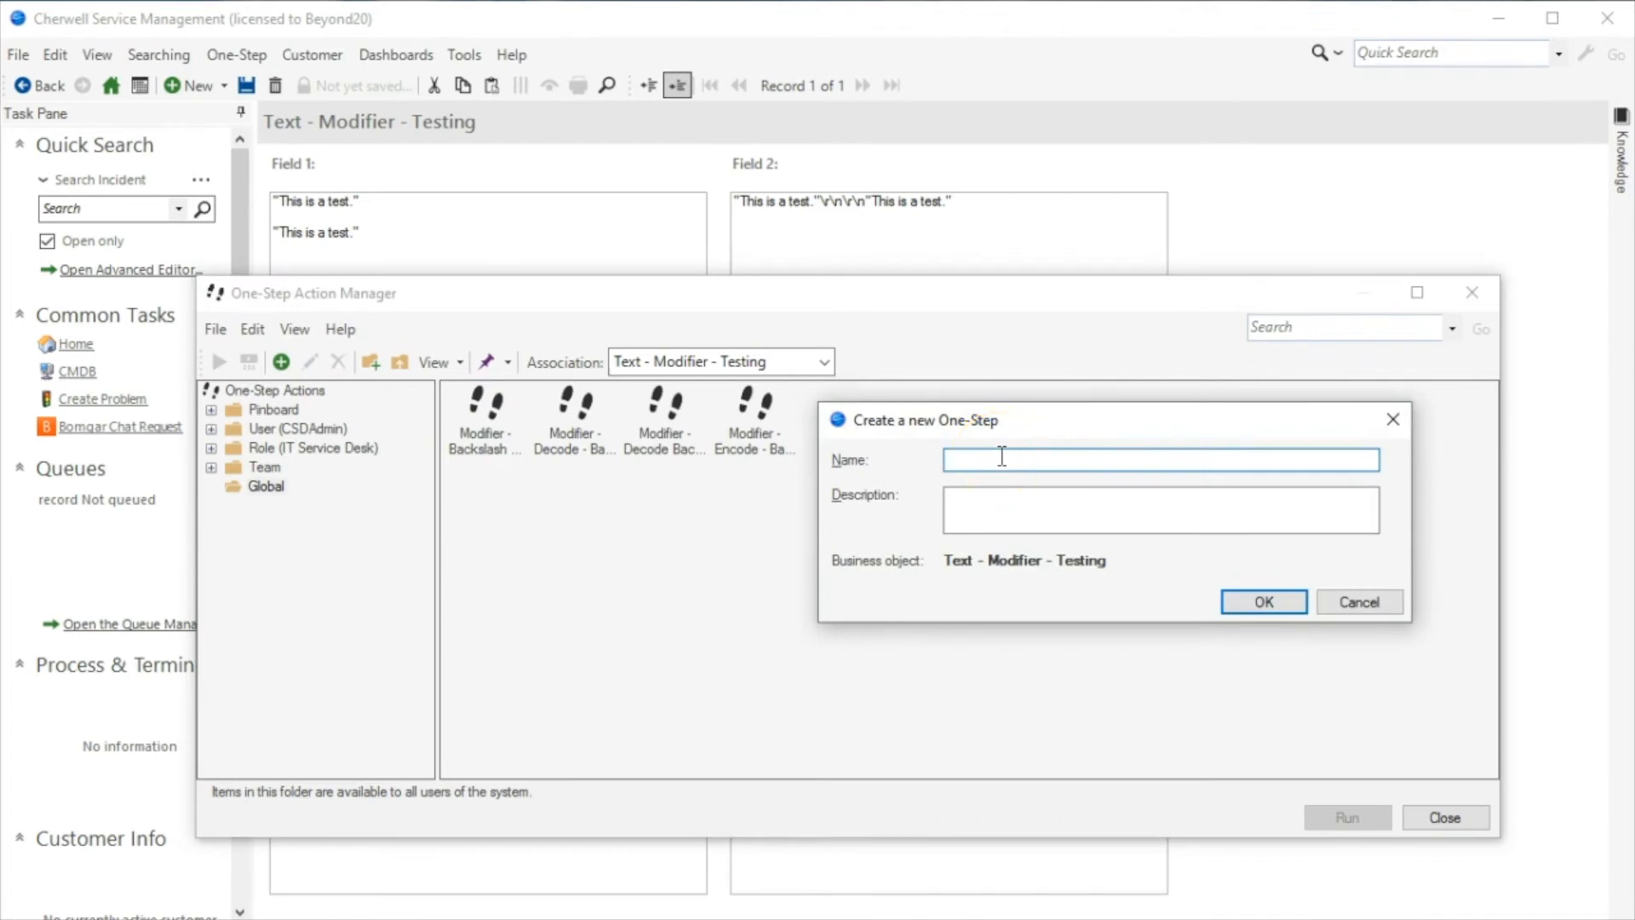
pyautogui.write('Backslahsh quote')
pyautogui.press('Return')
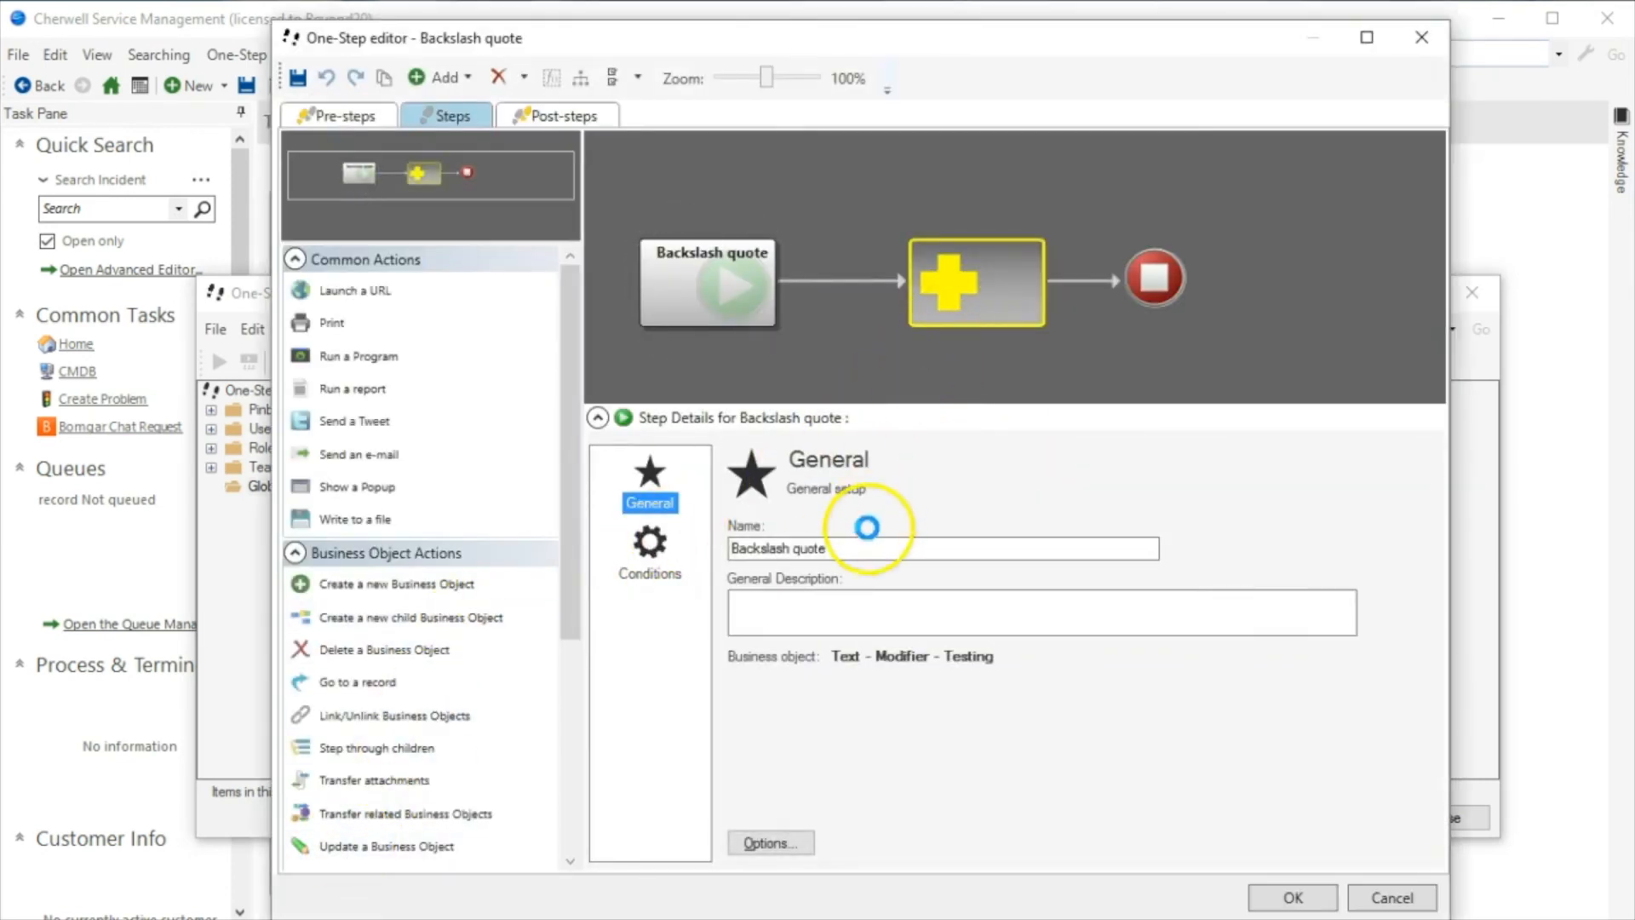
# - In the "Backslash quote" One-Step, add an Update a Business Object action that fills Field 2 from a template containing the Field 1 value
pyautogui.click(650, 545)
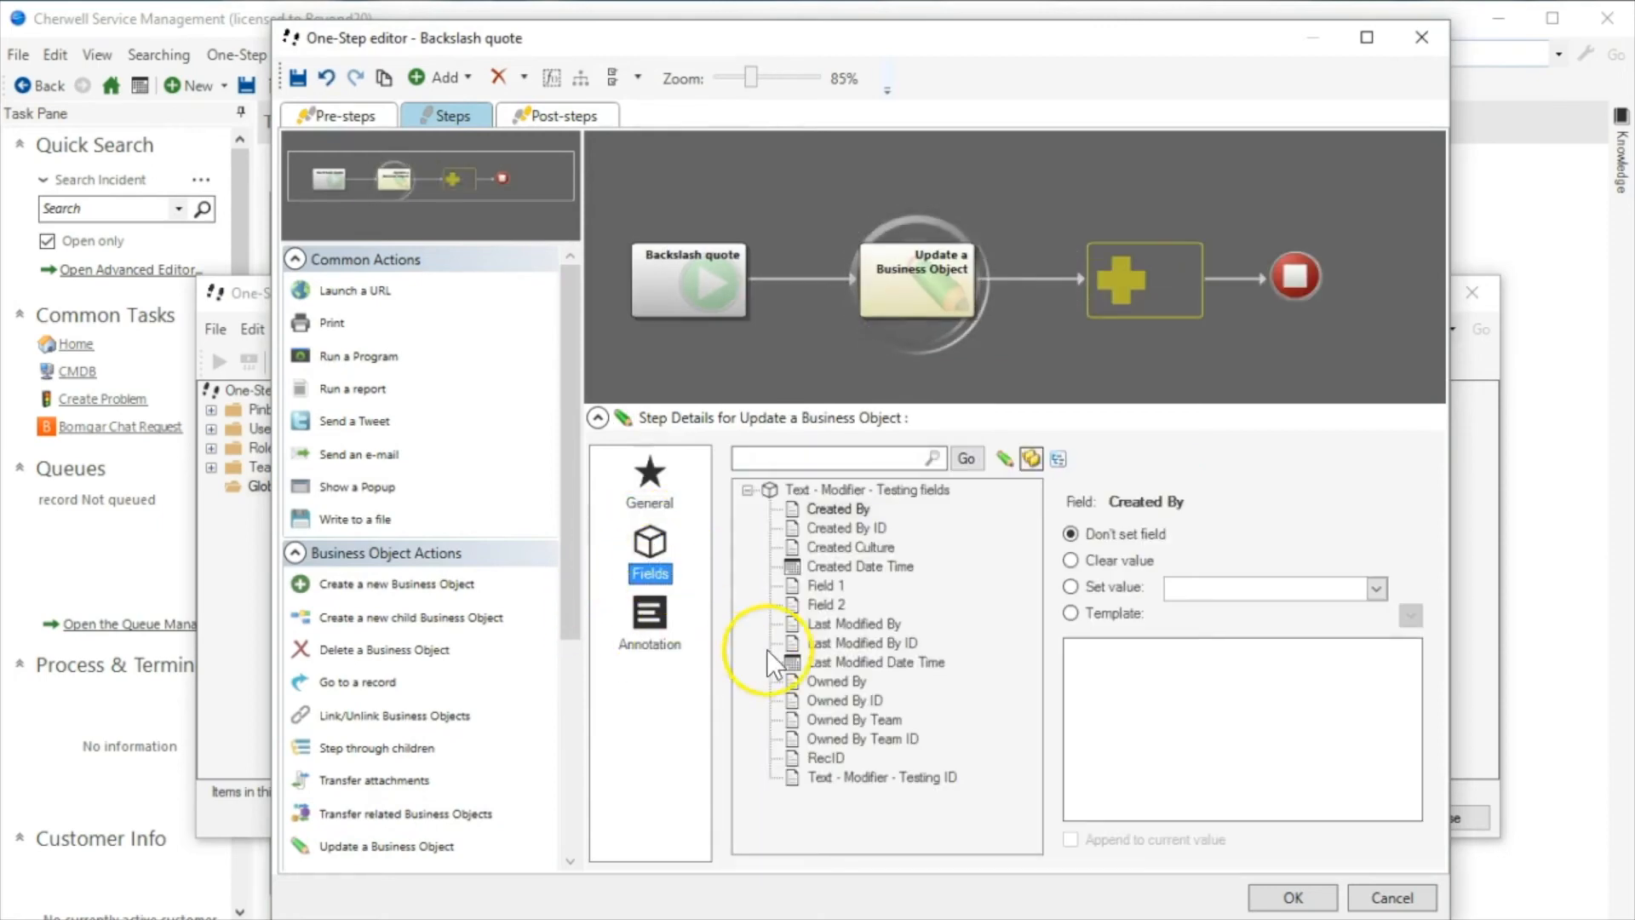
pyautogui.click(824, 603)
pyautogui.rightClick(1238, 694)
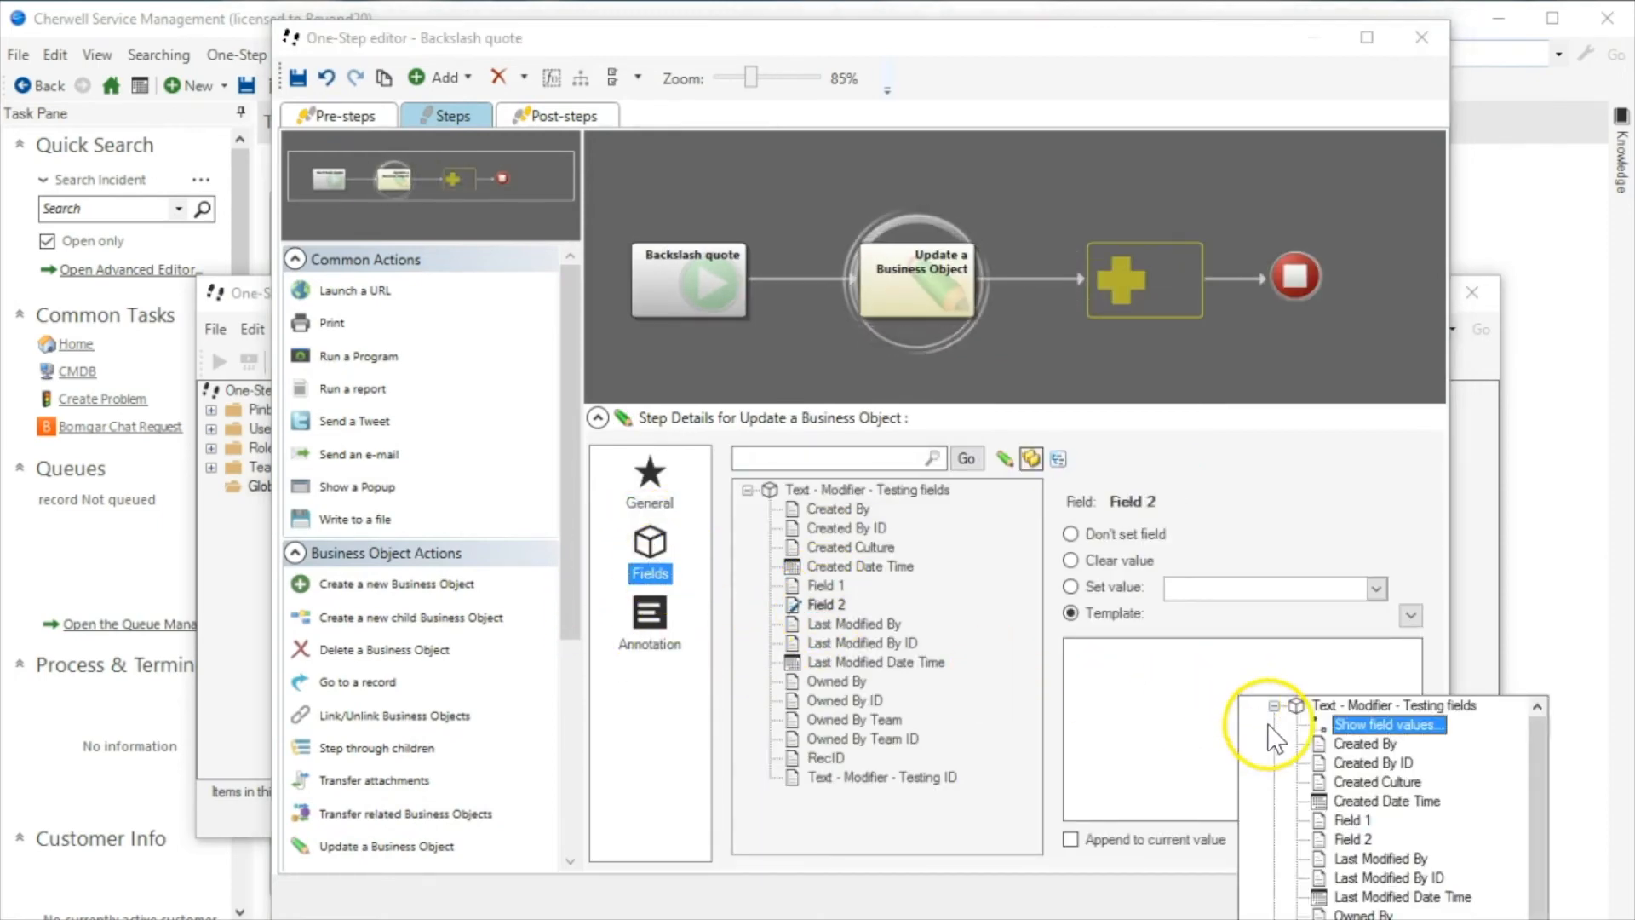
pyautogui.click(1322, 785)
# - Apply an Encode Text modifier with Backslash Quote encoding and Decode off to the Field 1 token, save the One-Step and close the manager
pyautogui.rightClick(1200, 645)
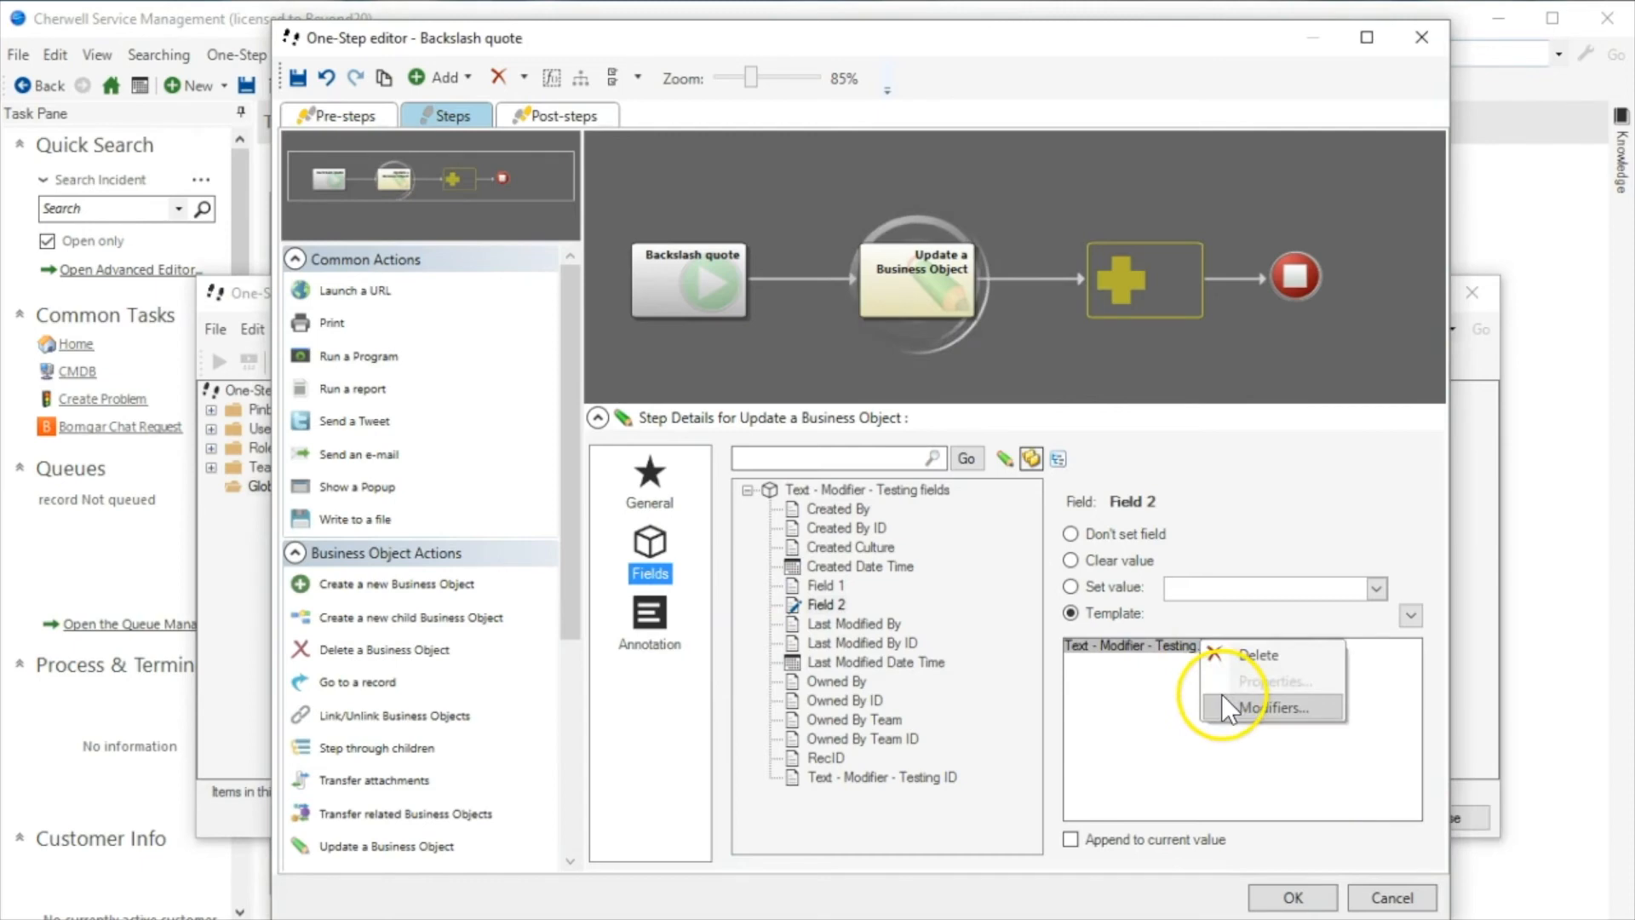
pyautogui.click(1224, 698)
pyautogui.click(490, 338)
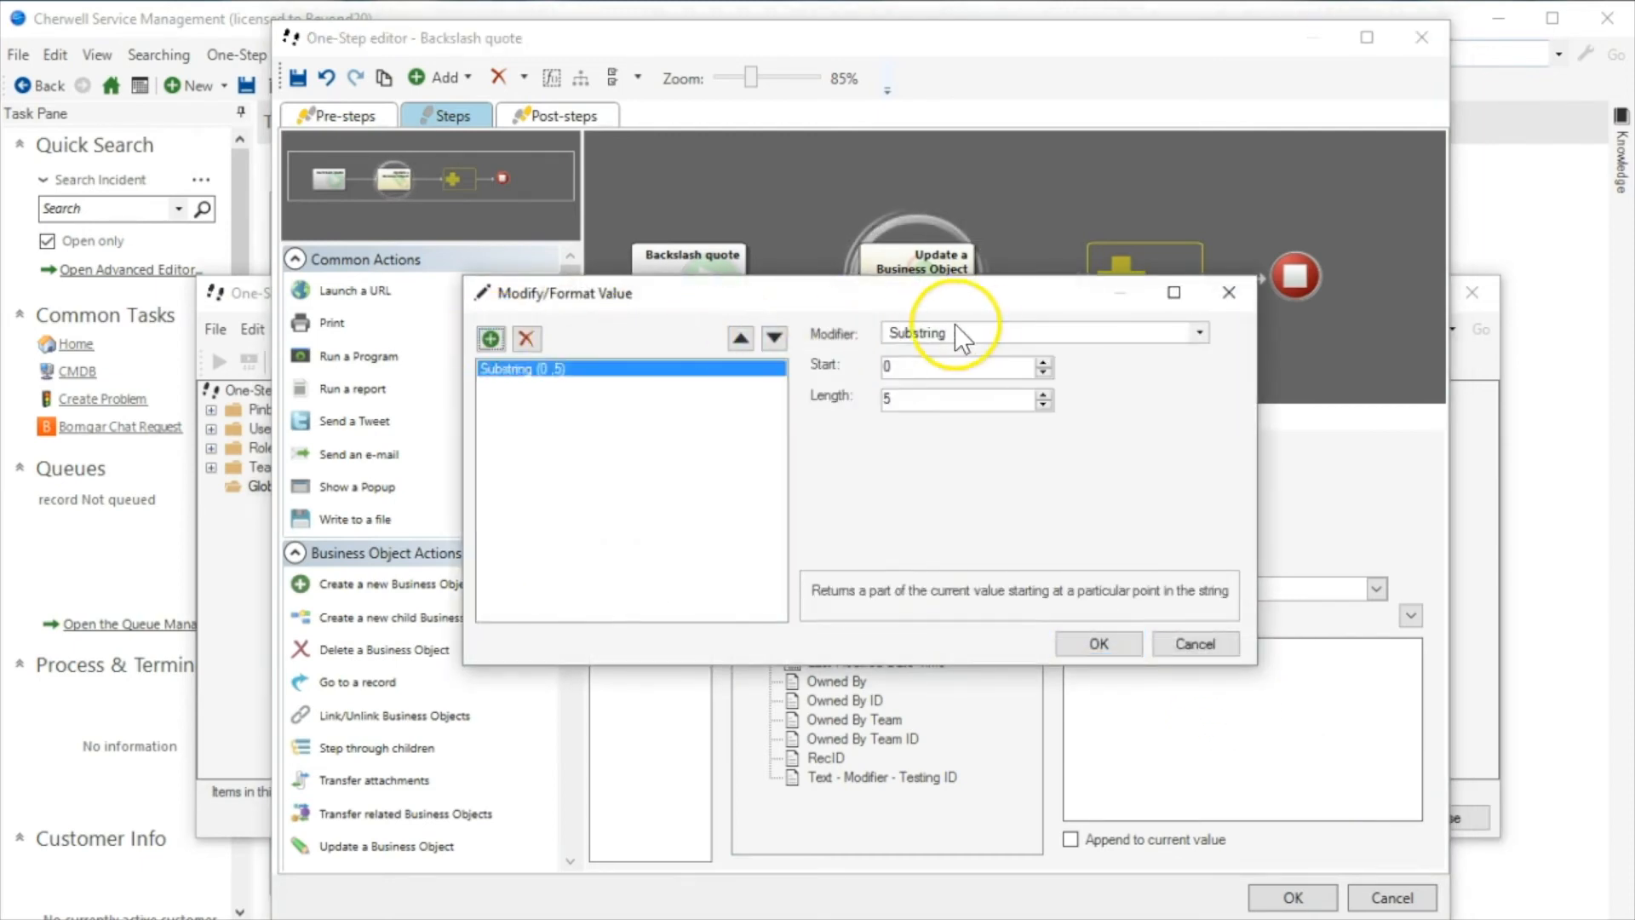
pyautogui.click(938, 332)
pyautogui.click(928, 406)
pyautogui.click(931, 368)
pyautogui.click(929, 407)
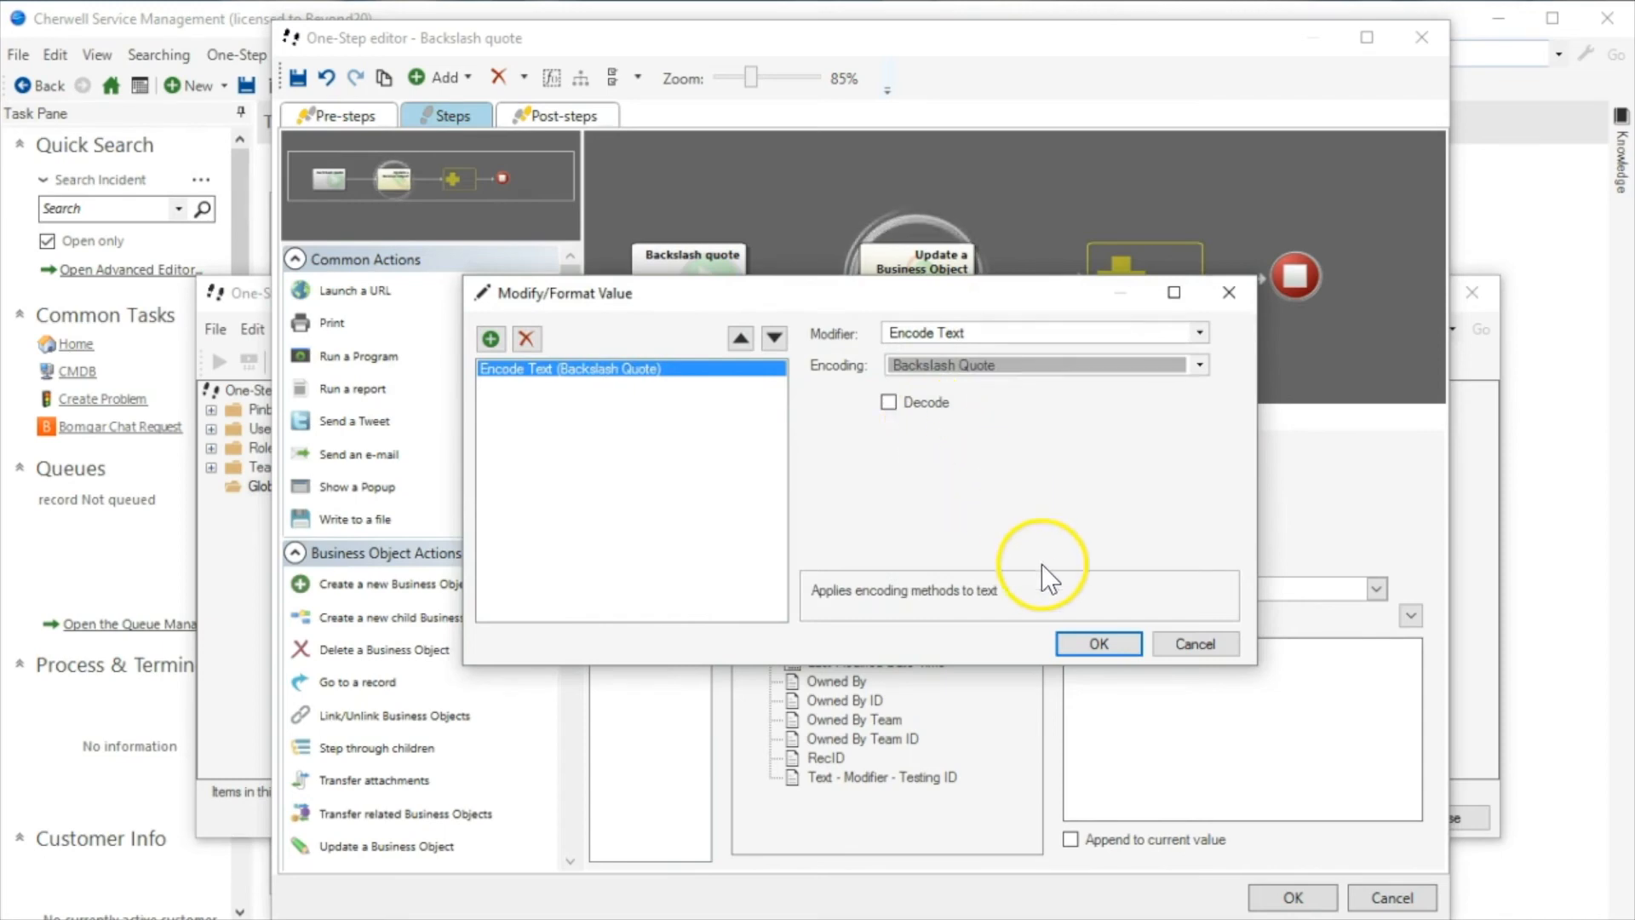
pyautogui.click(1098, 642)
pyautogui.click(1293, 898)
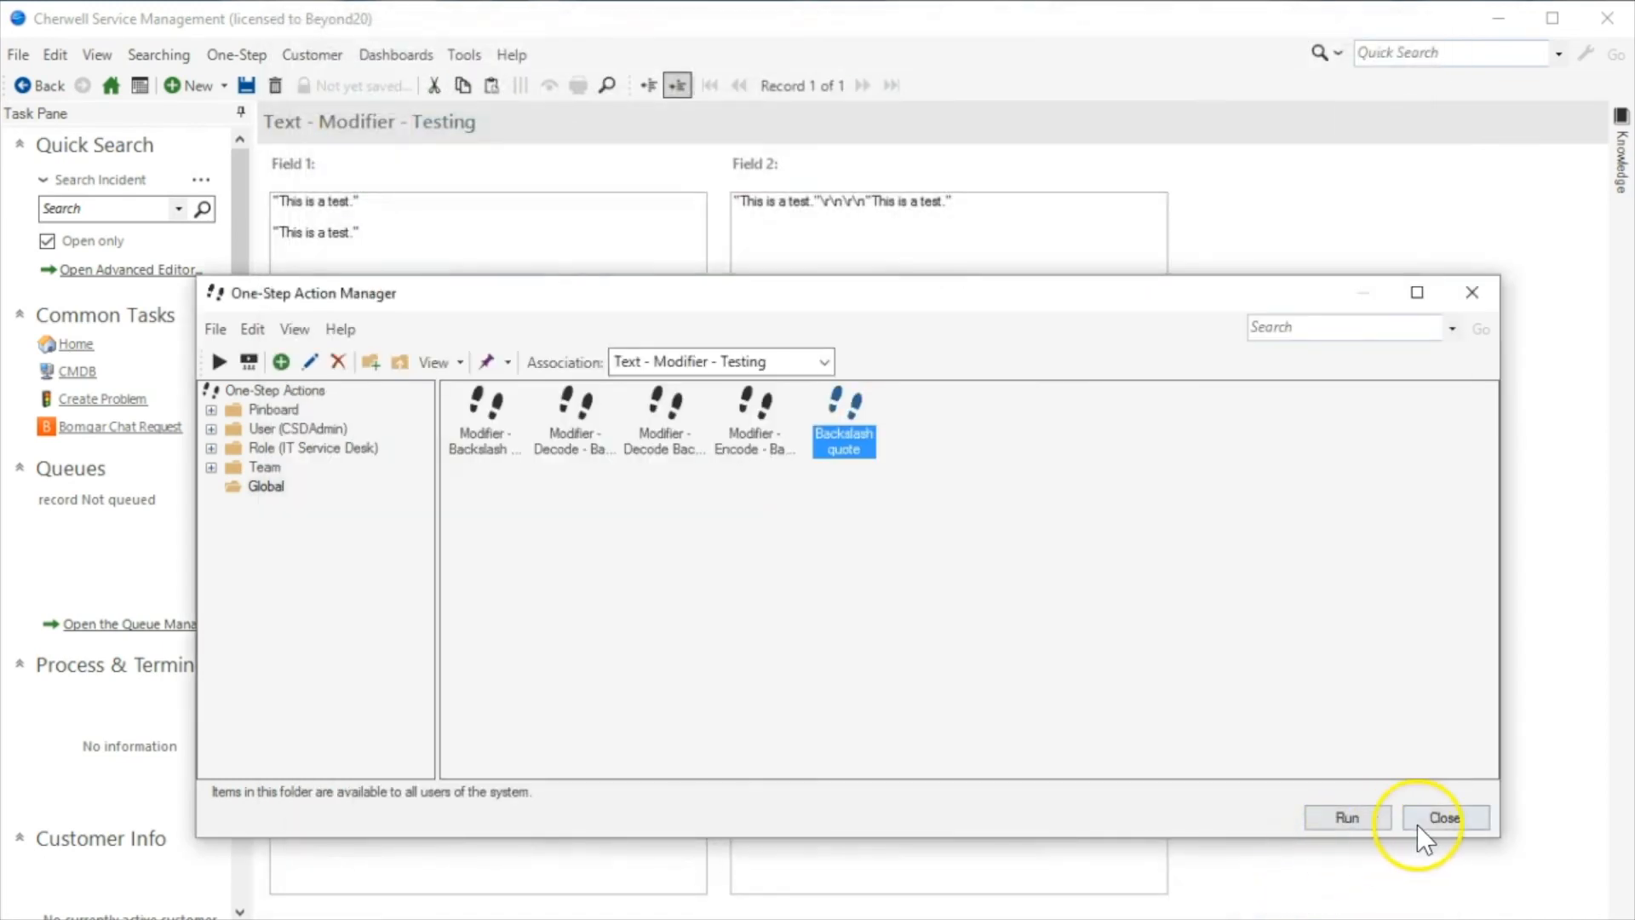
pyautogui.click(1443, 818)
# - Replace Field 1's double quotes with single quotes, leaving out the opening quote on the second "This is a test." line
pyautogui.click(478, 223)
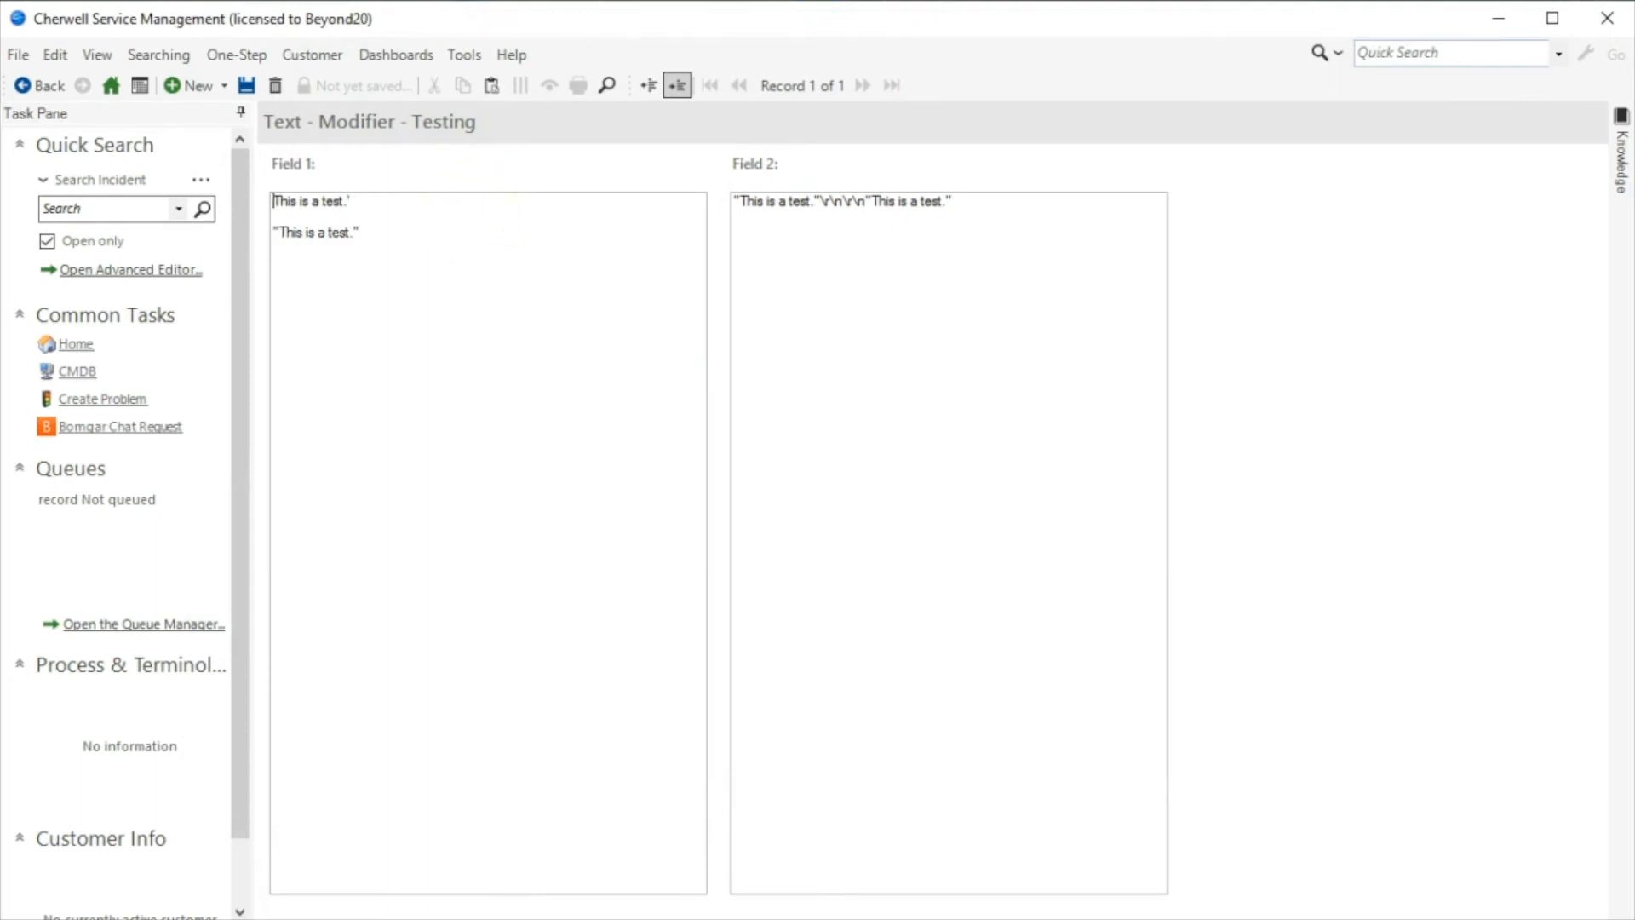
pyautogui.press('Home')
pyautogui.press('Delete')
pyautogui.press('End')
# - Run the "Backslash quote" One-Step on the current record
pyautogui.click(244, 58)
pyautogui.click(260, 86)
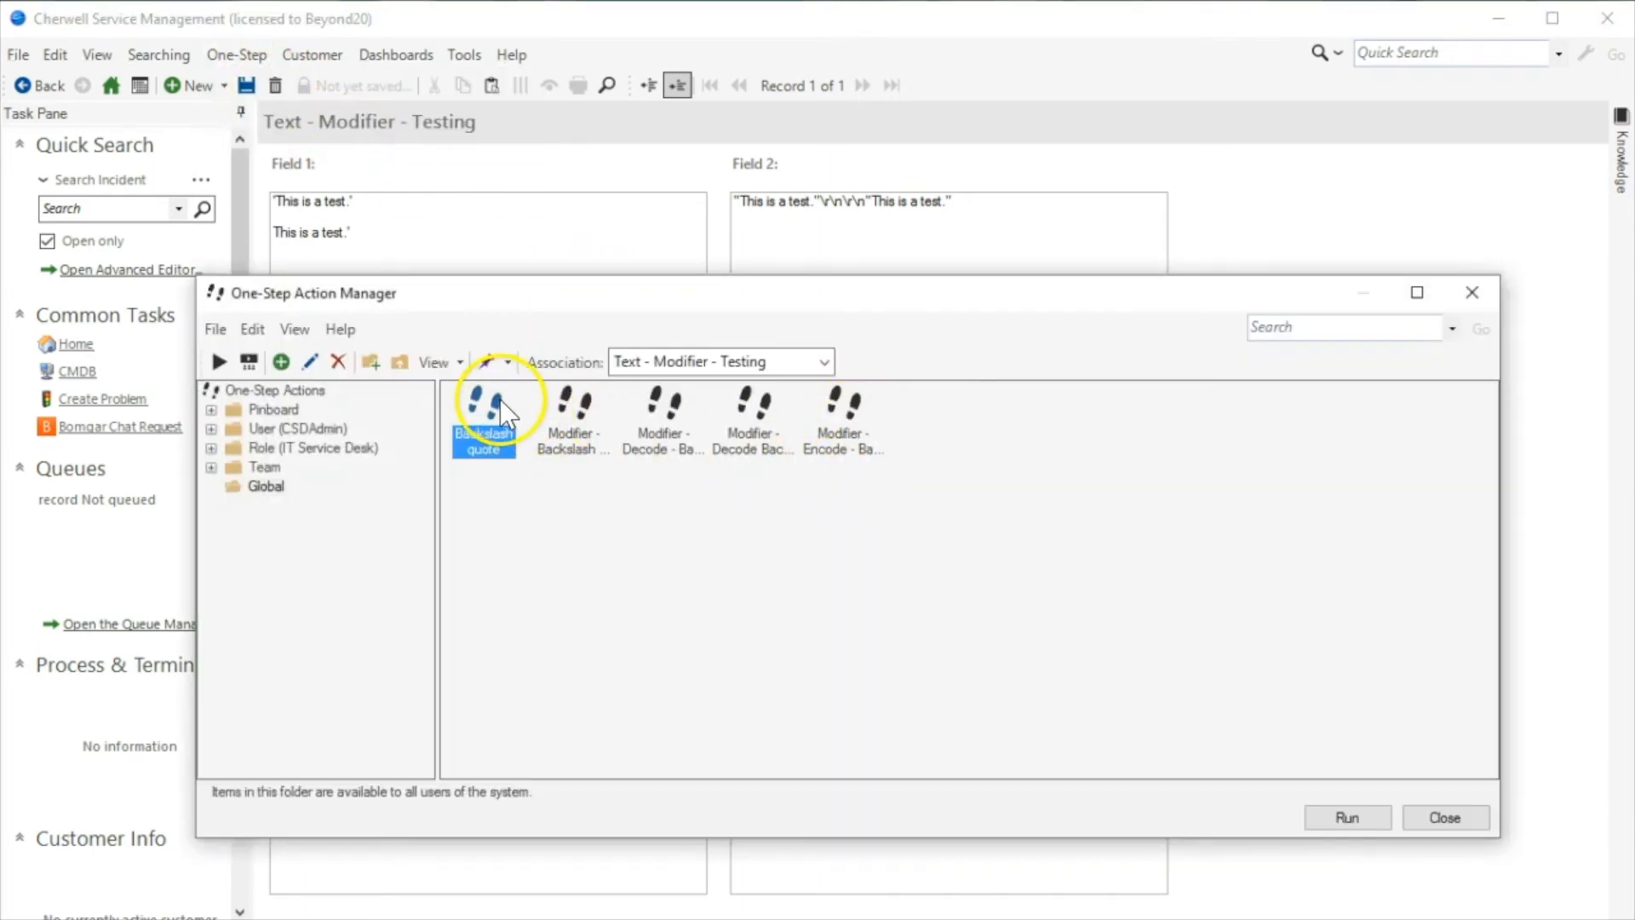
pyautogui.doubleClick(499, 400)
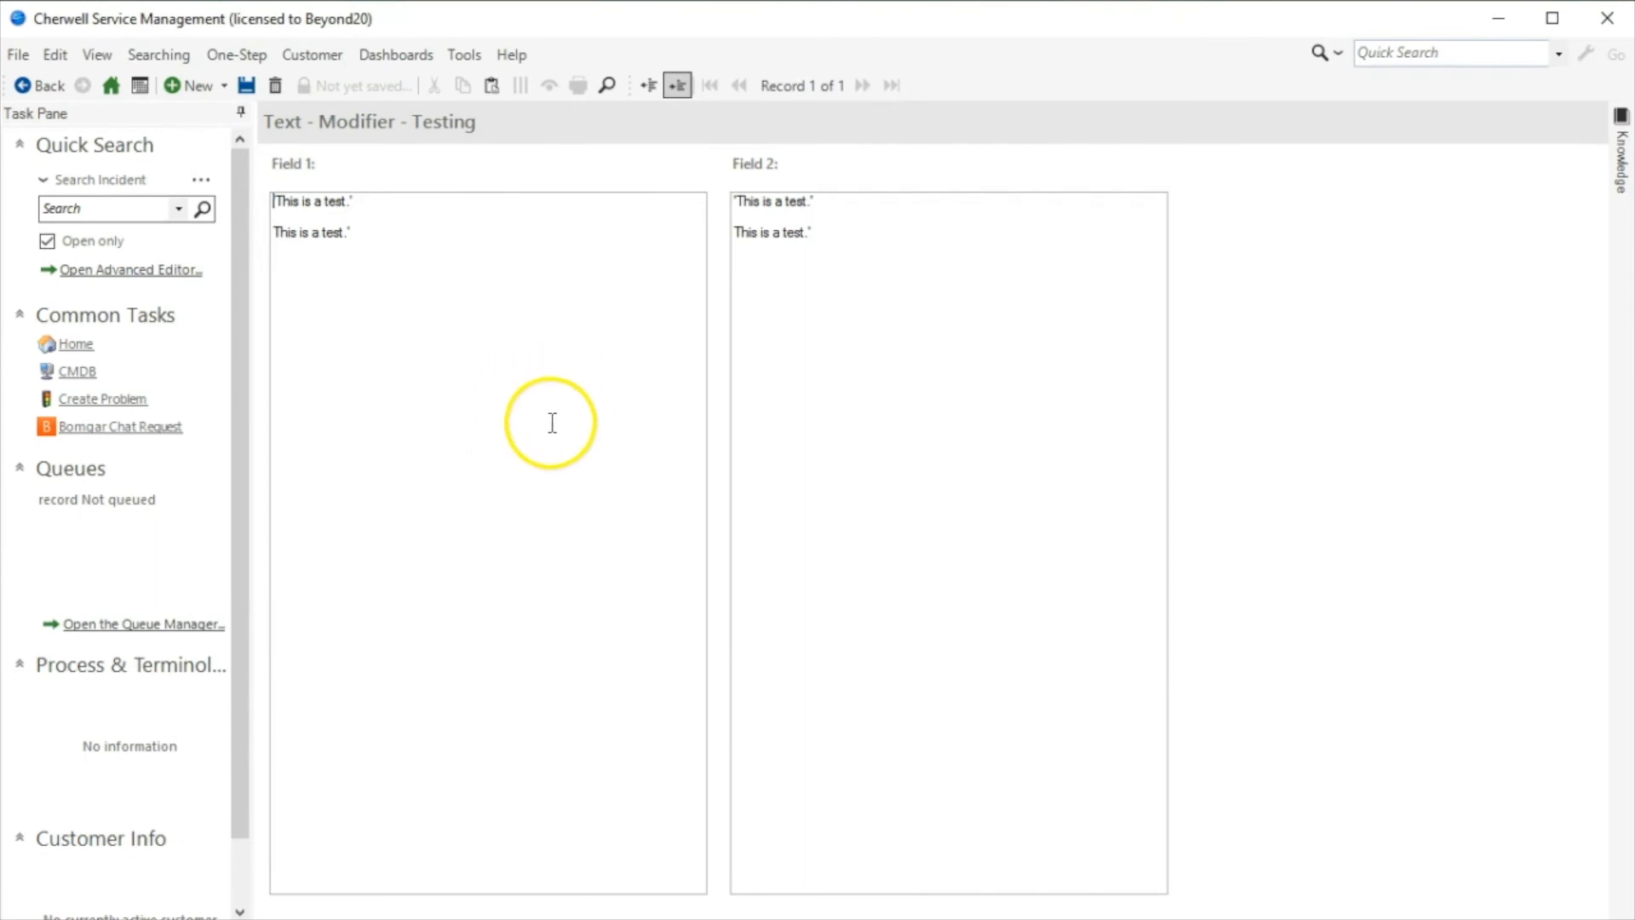
# - Reopen the "Backslash quote" One-Step for editing and check the modifier settings on the Field 1 token in Field 2's template
pyautogui.click(248, 54)
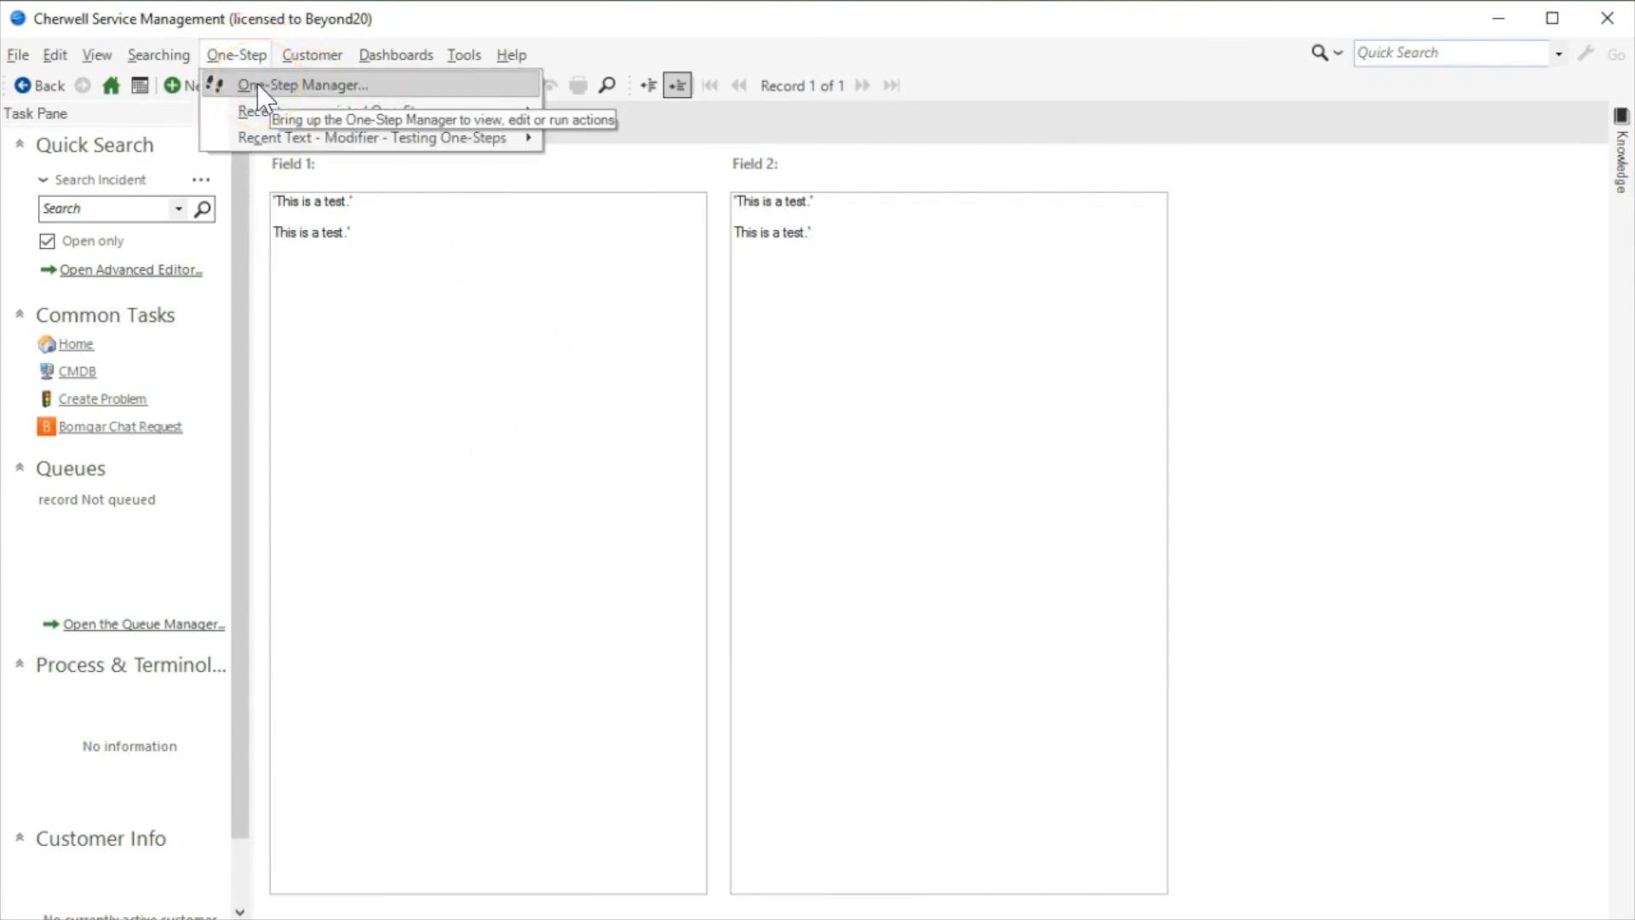
pyautogui.click(258, 83)
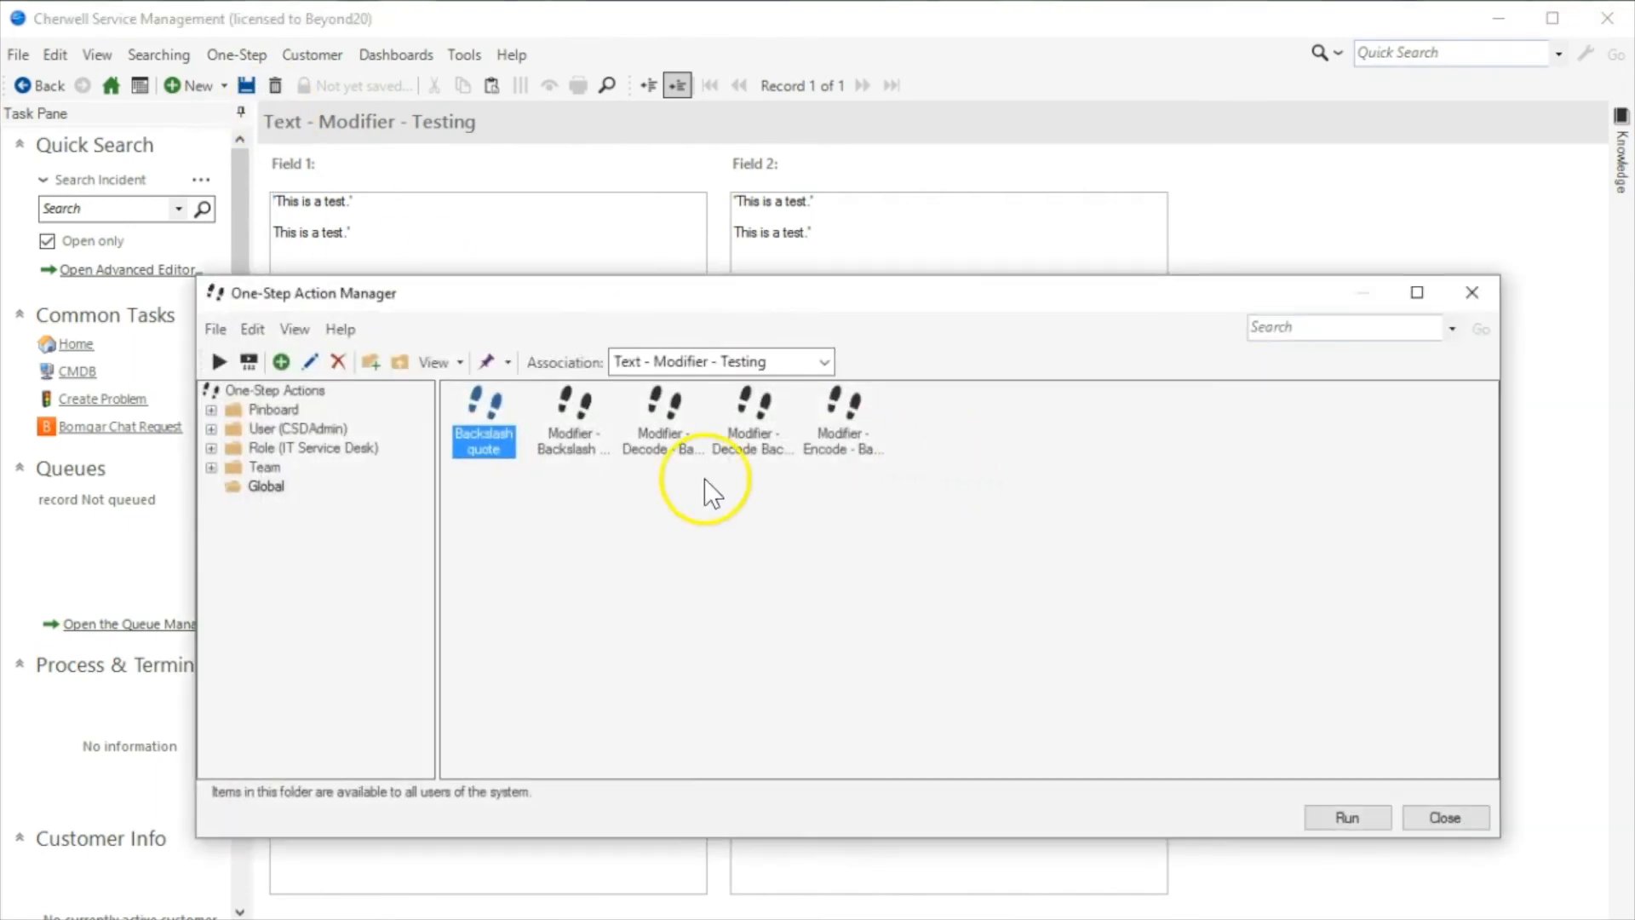
pyautogui.rightClick(483, 403)
pyautogui.click(504, 496)
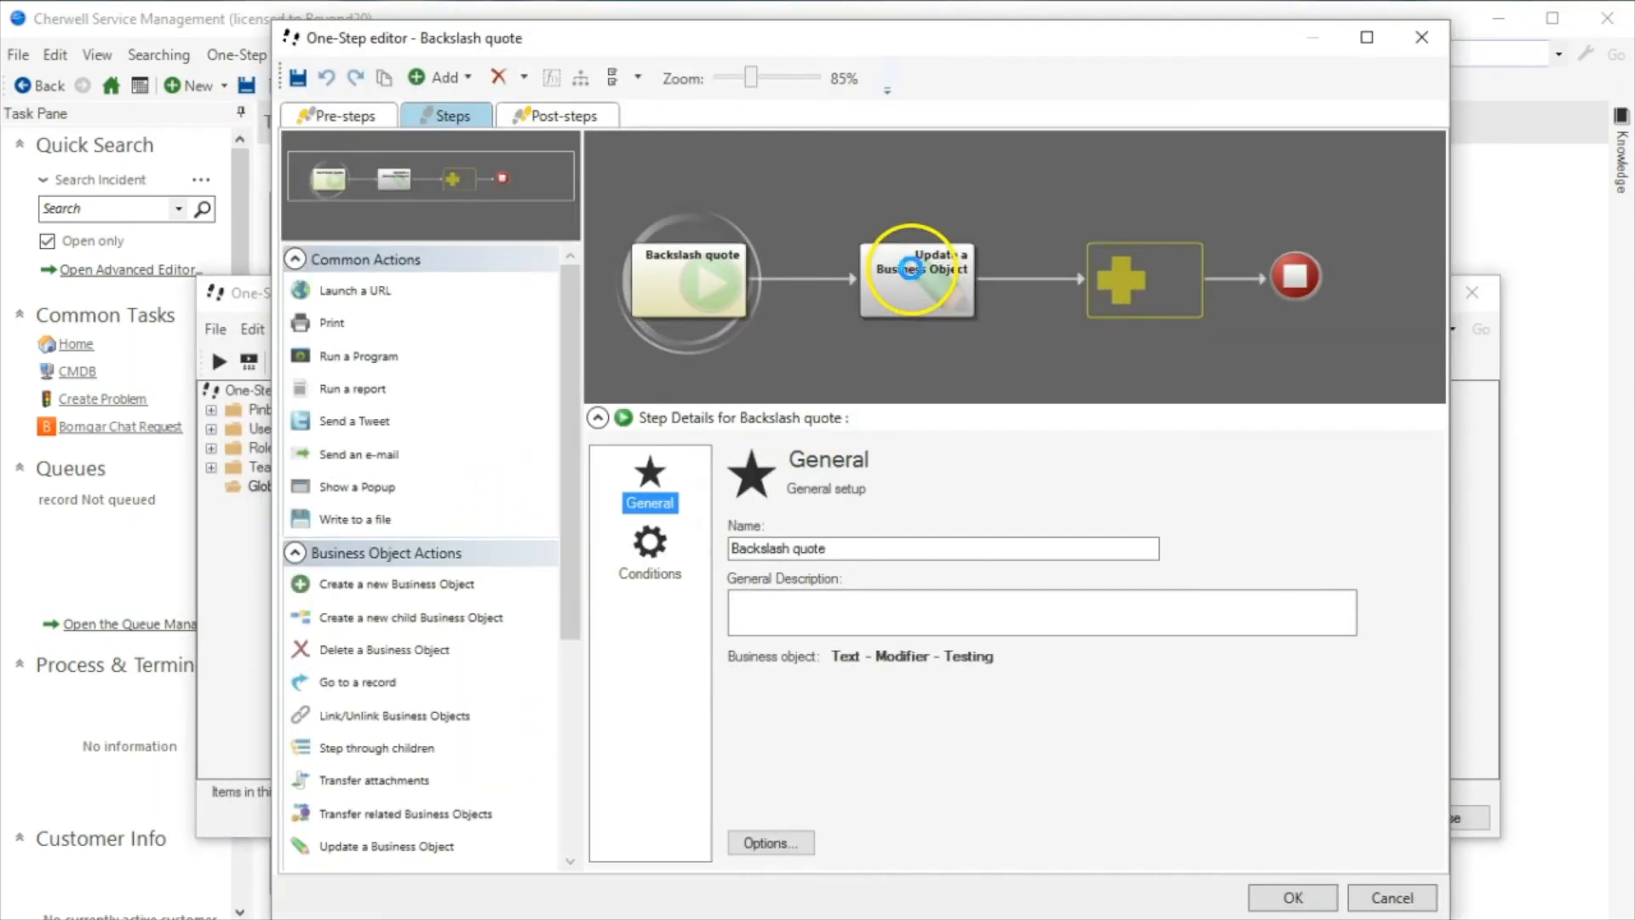
pyautogui.click(910, 268)
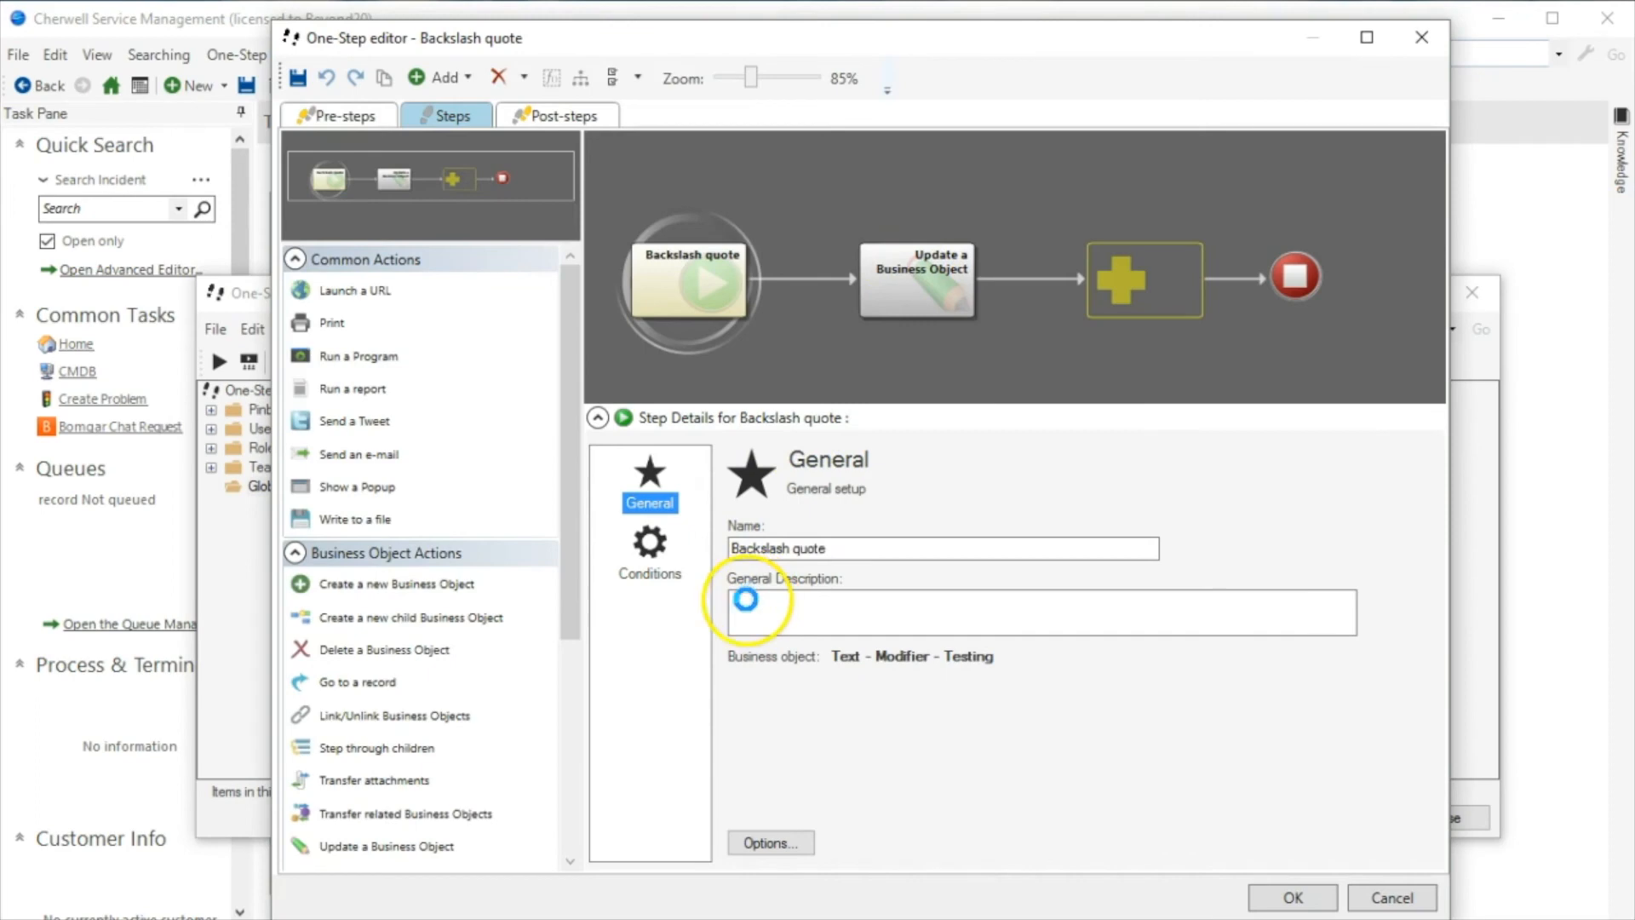
pyautogui.click(663, 576)
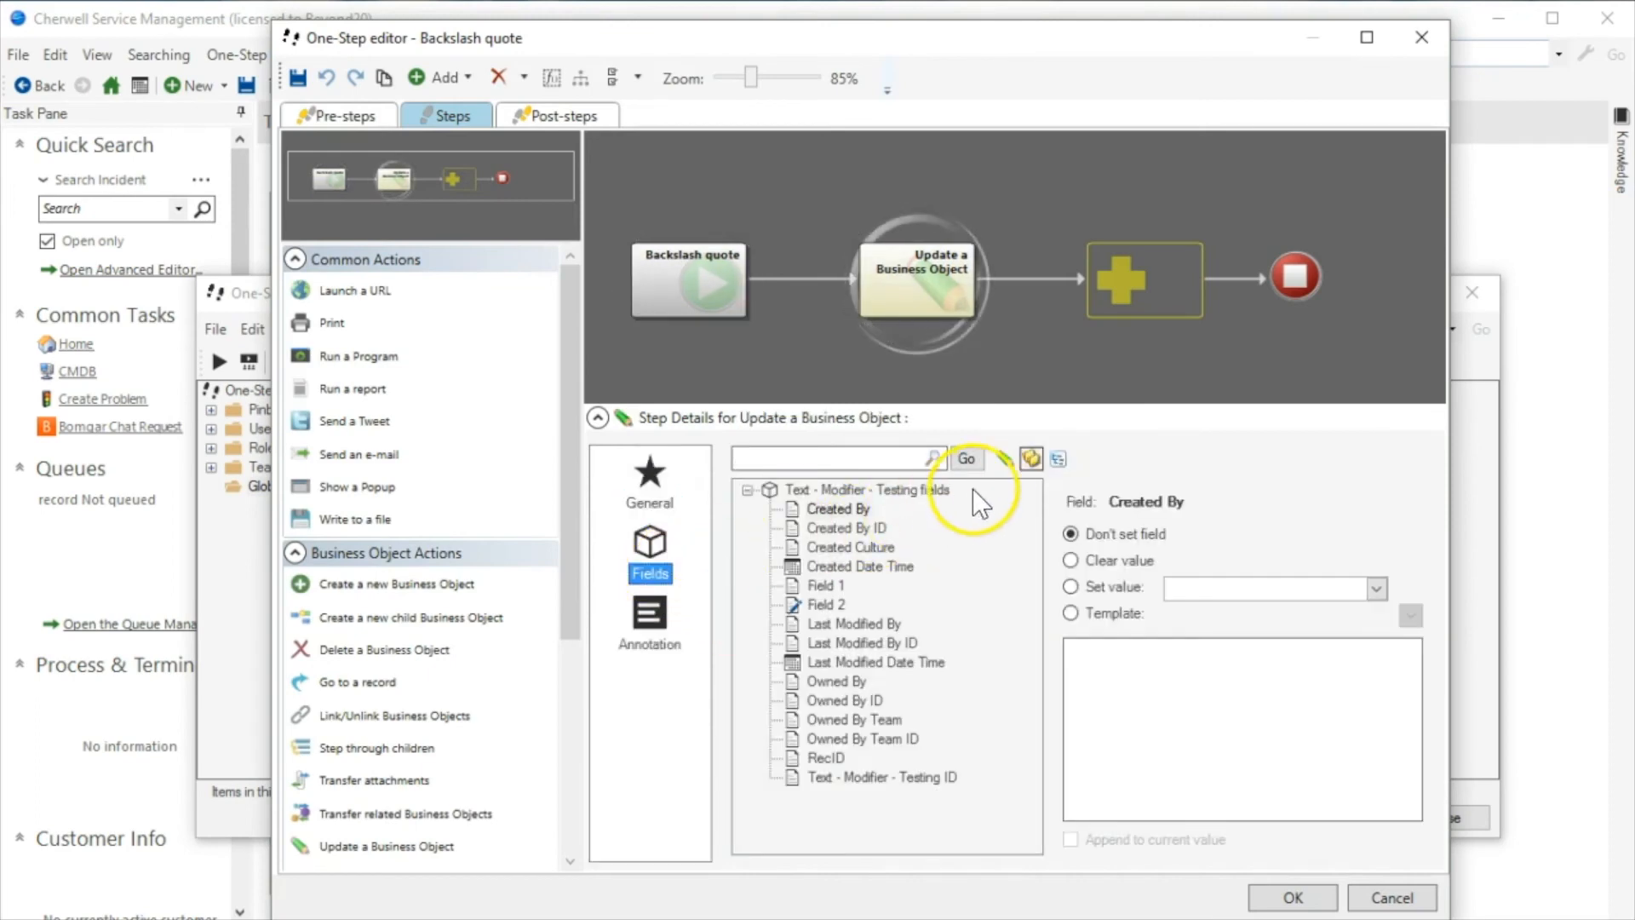
pyautogui.click(1031, 458)
pyautogui.rightClick(1141, 652)
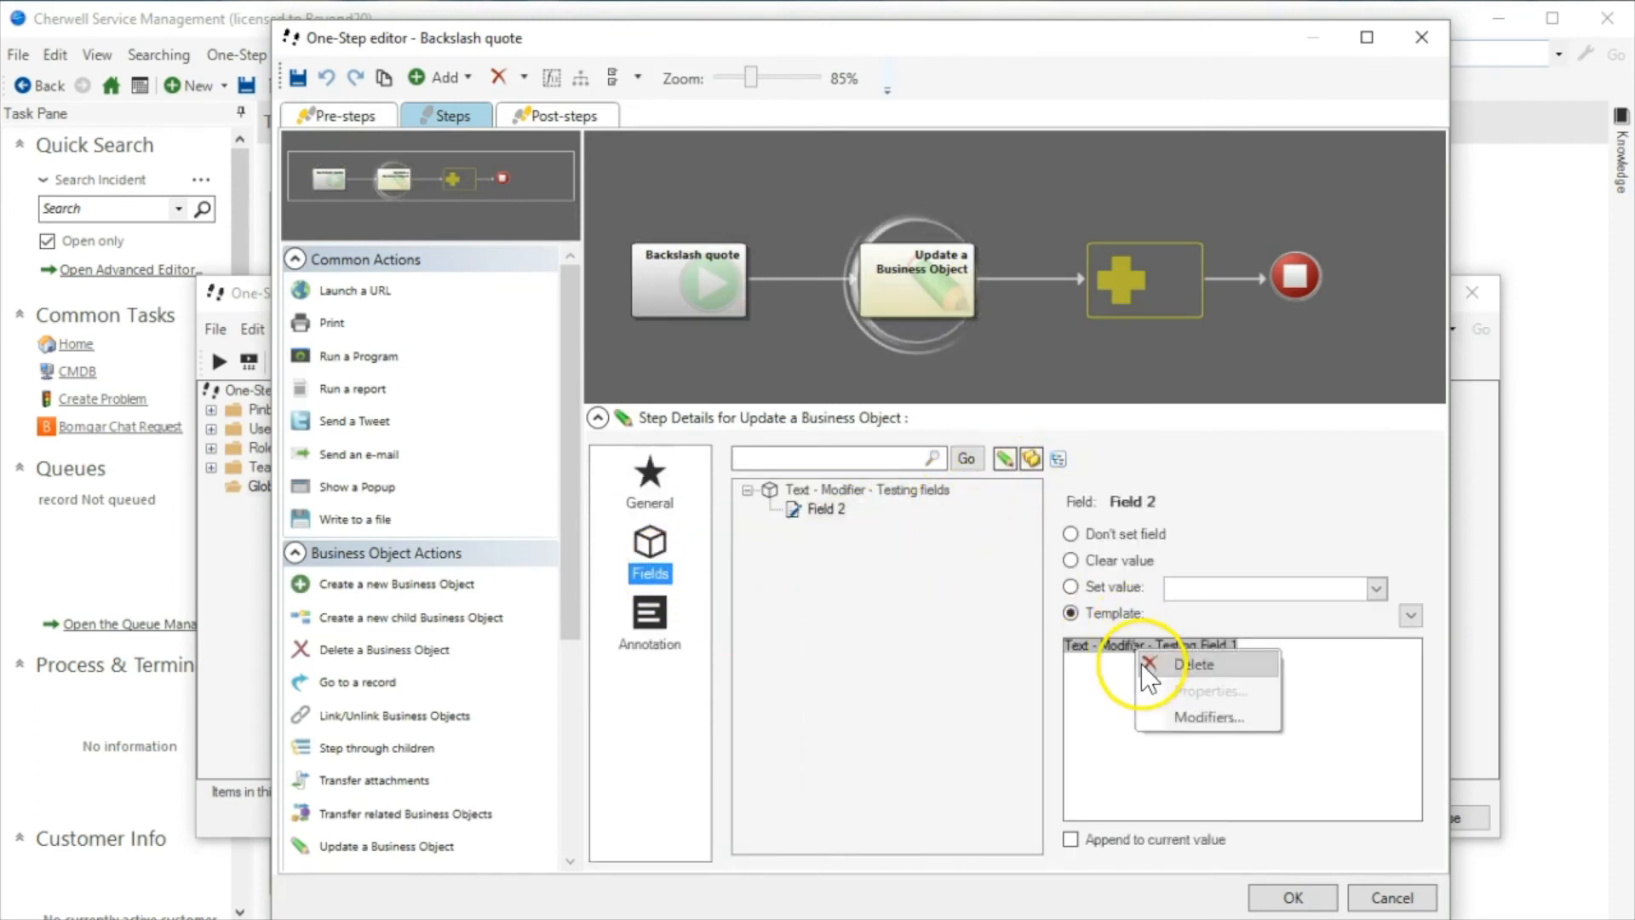
pyautogui.click(1163, 720)
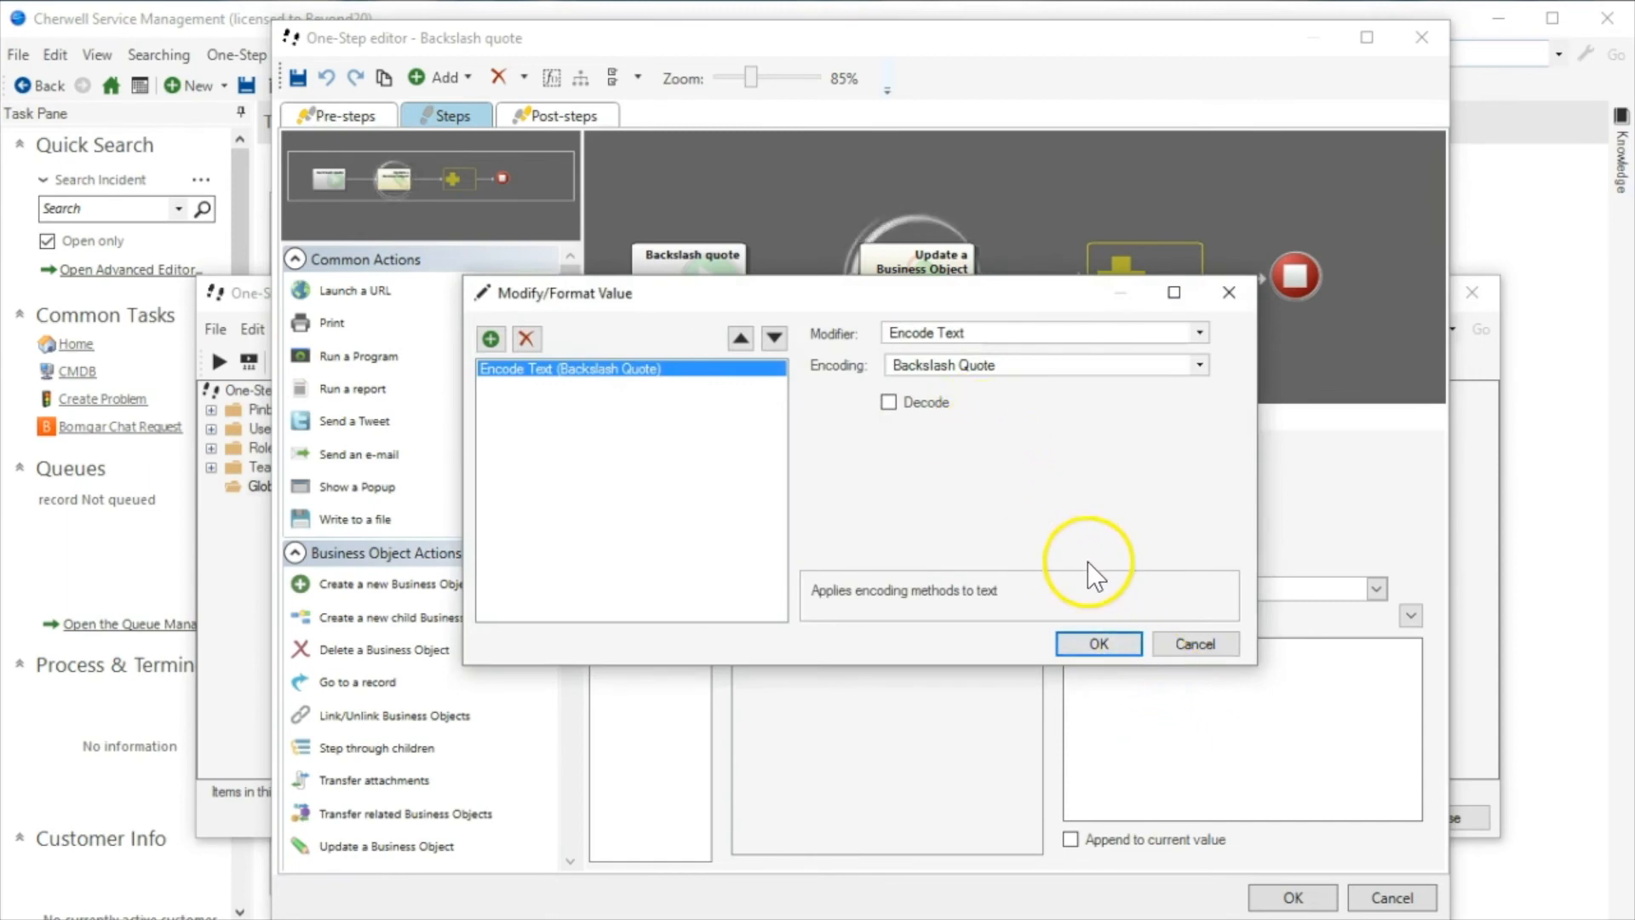
pyautogui.click(1192, 644)
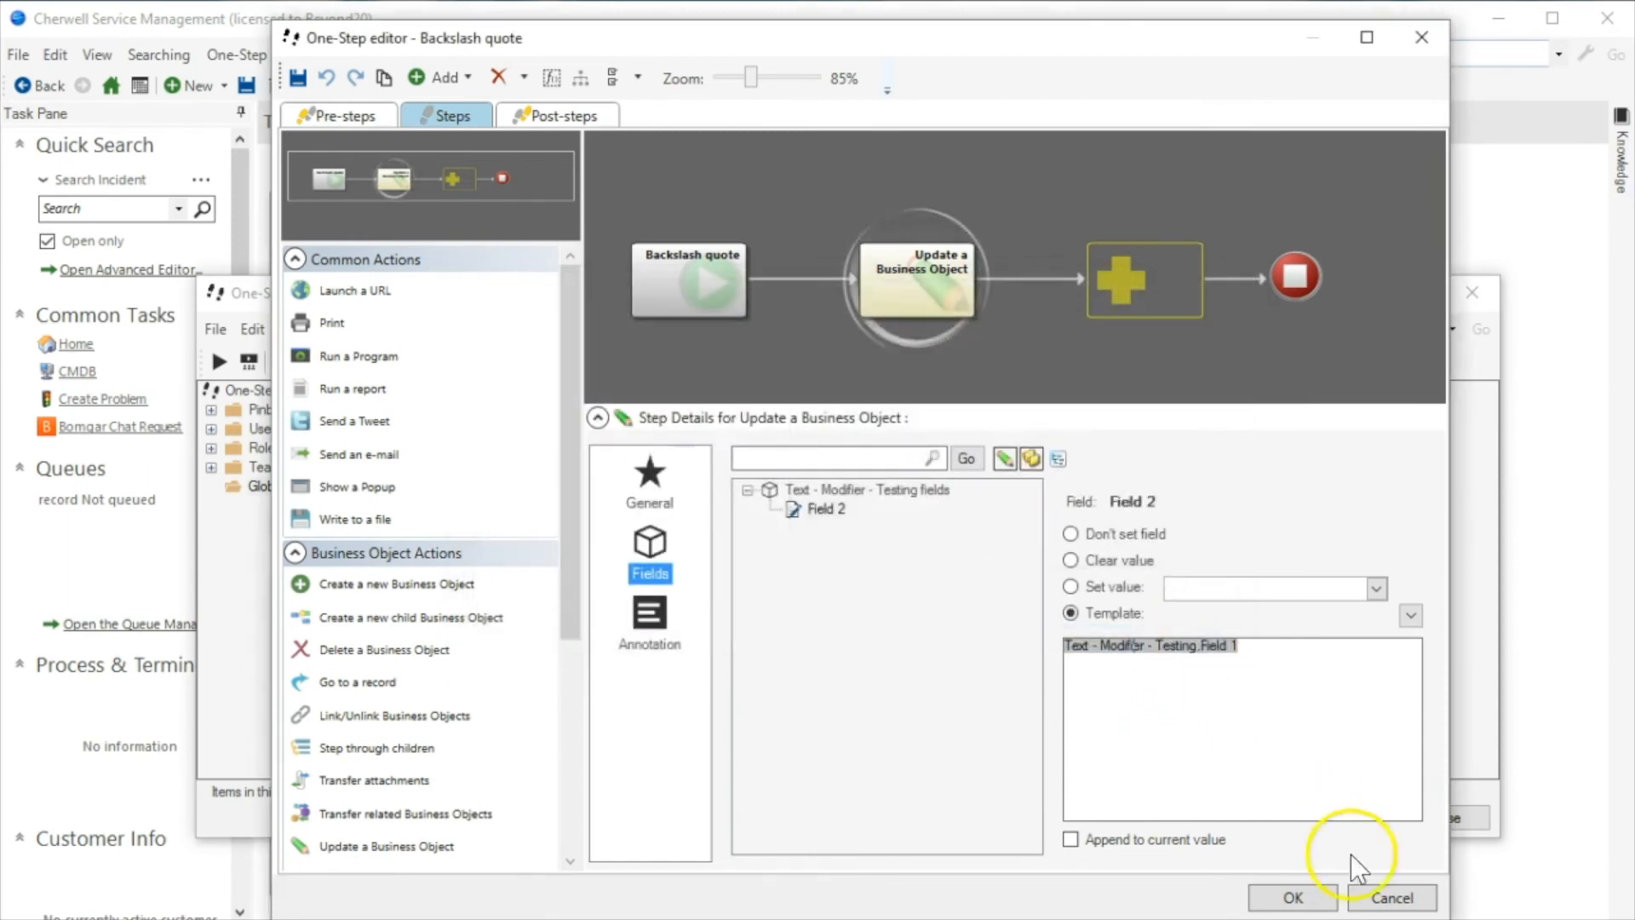
# - Leave the One-Step editor and manager, enclose Field 1's first line in double quotes and add the opening single quote to the second line
pyautogui.click(1395, 896)
pyautogui.click(1438, 809)
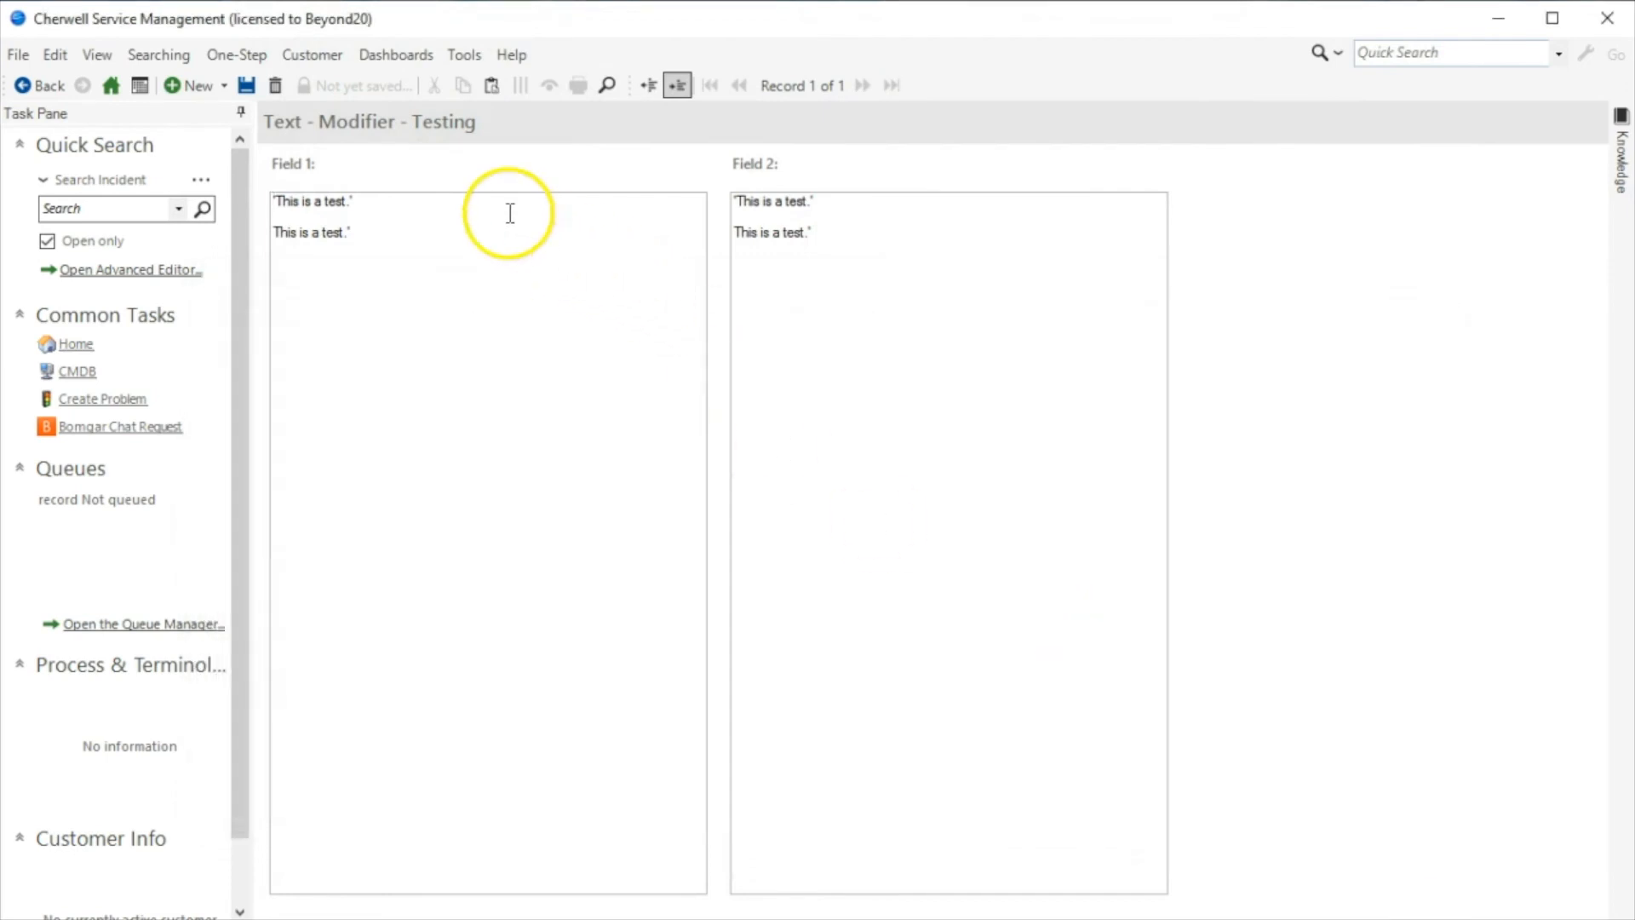
pyautogui.click(486, 202)
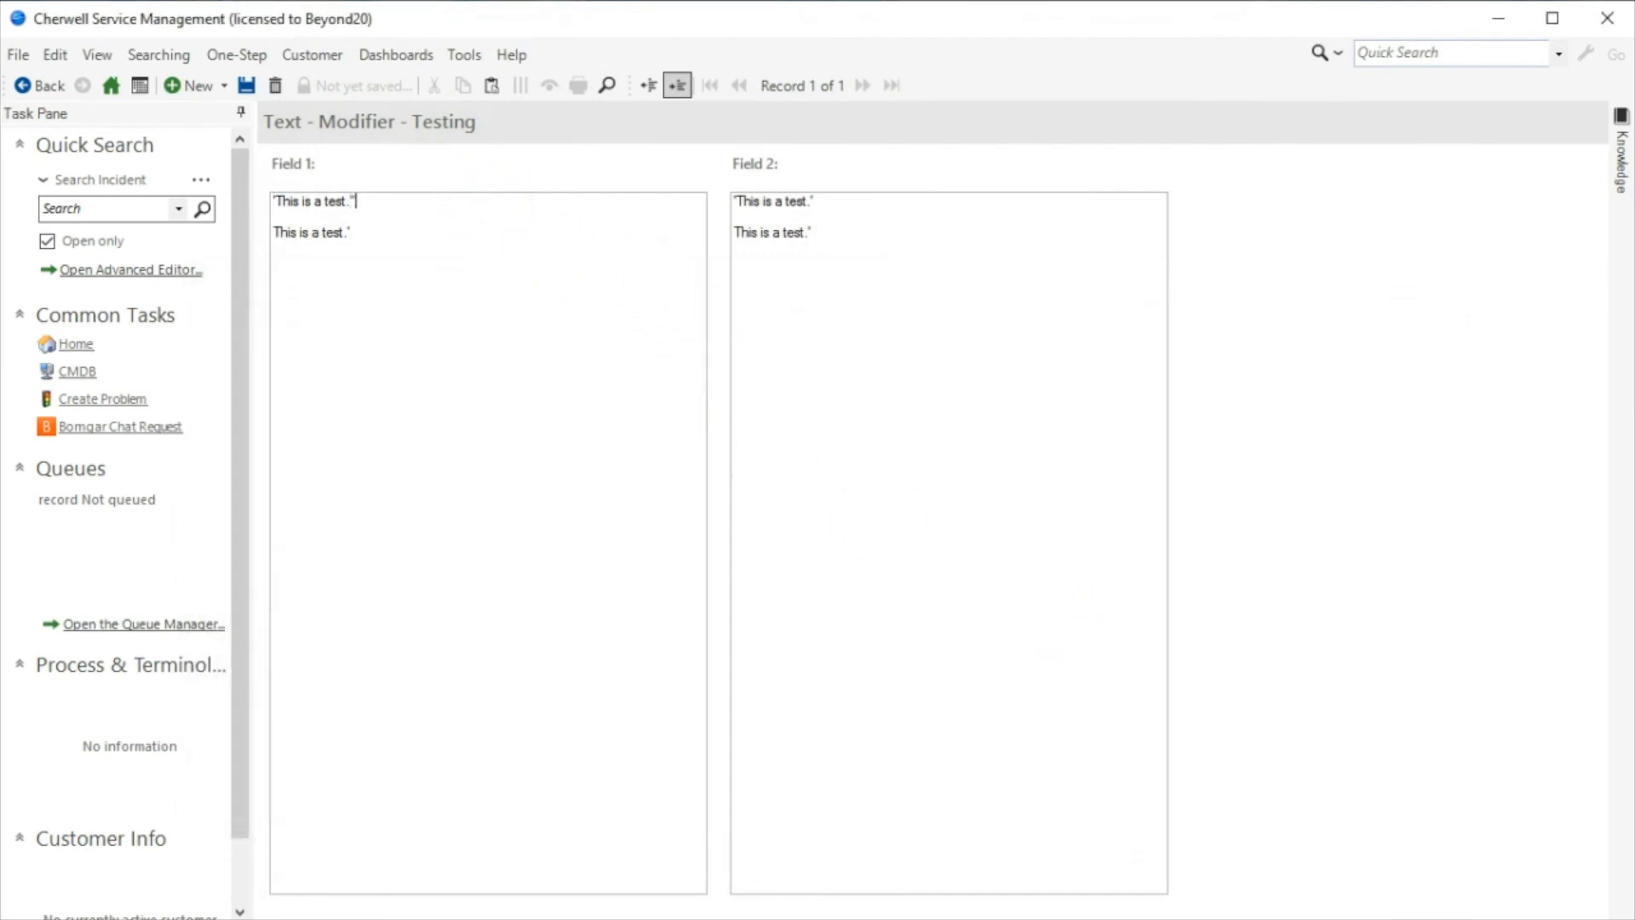
pyautogui.write('"')
pyautogui.click(477, 218)
pyautogui.write('"')
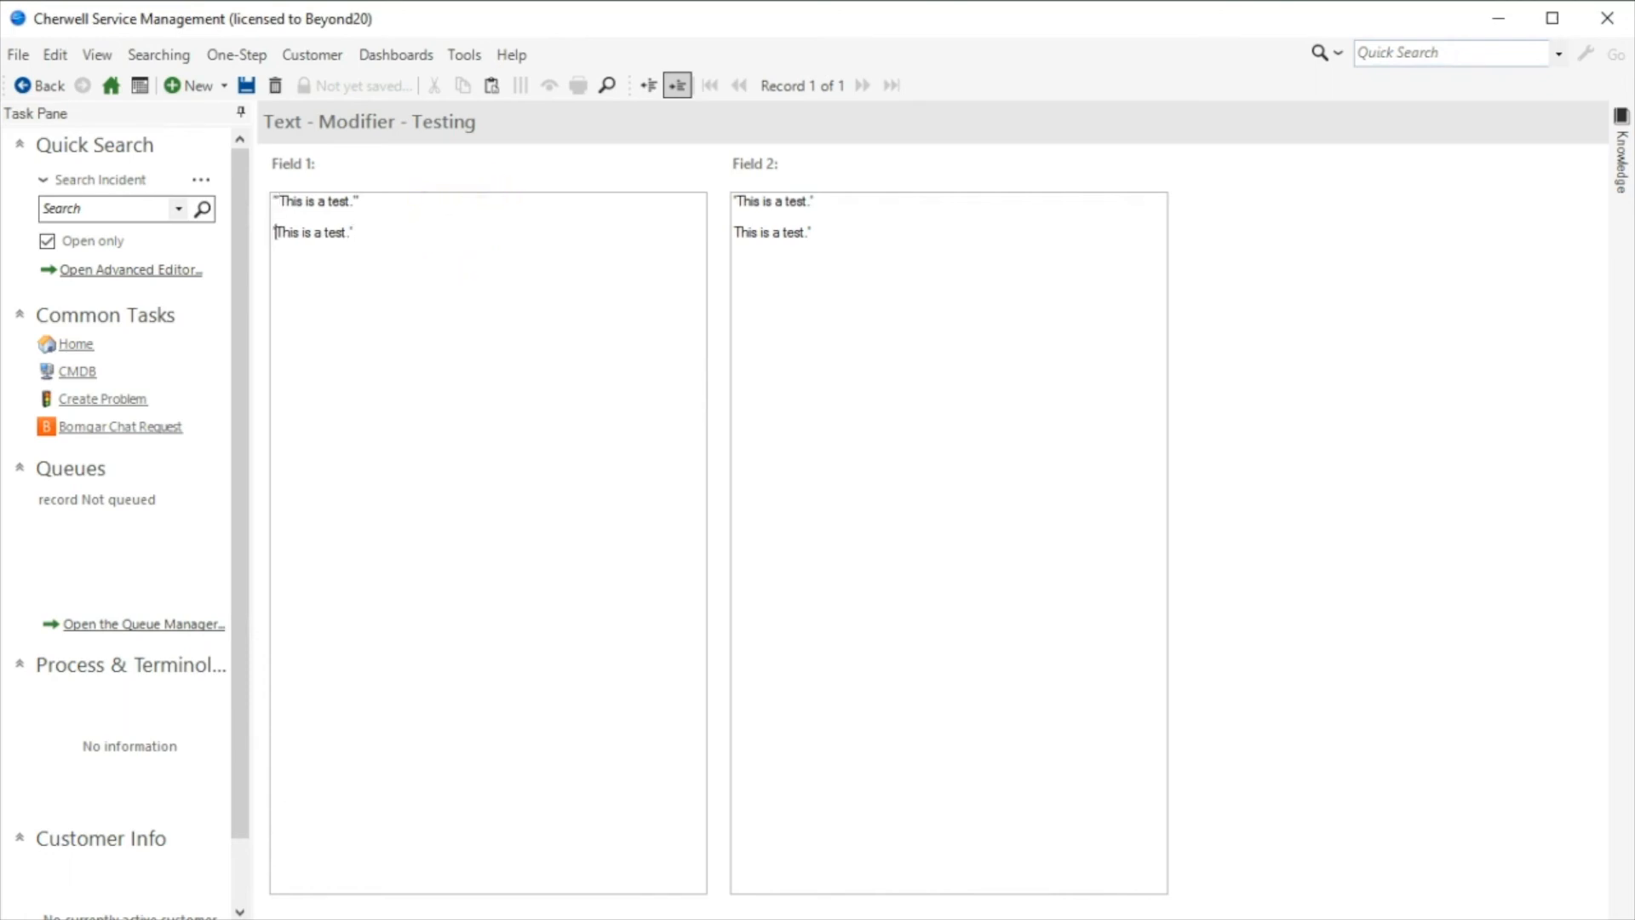
# - Run the "Backslash quote" One-Step on the record and examine the quote marks in Field 2's first line
pyautogui.click(223, 54)
pyautogui.moveTo(279, 143)
pyautogui.click(599, 145)
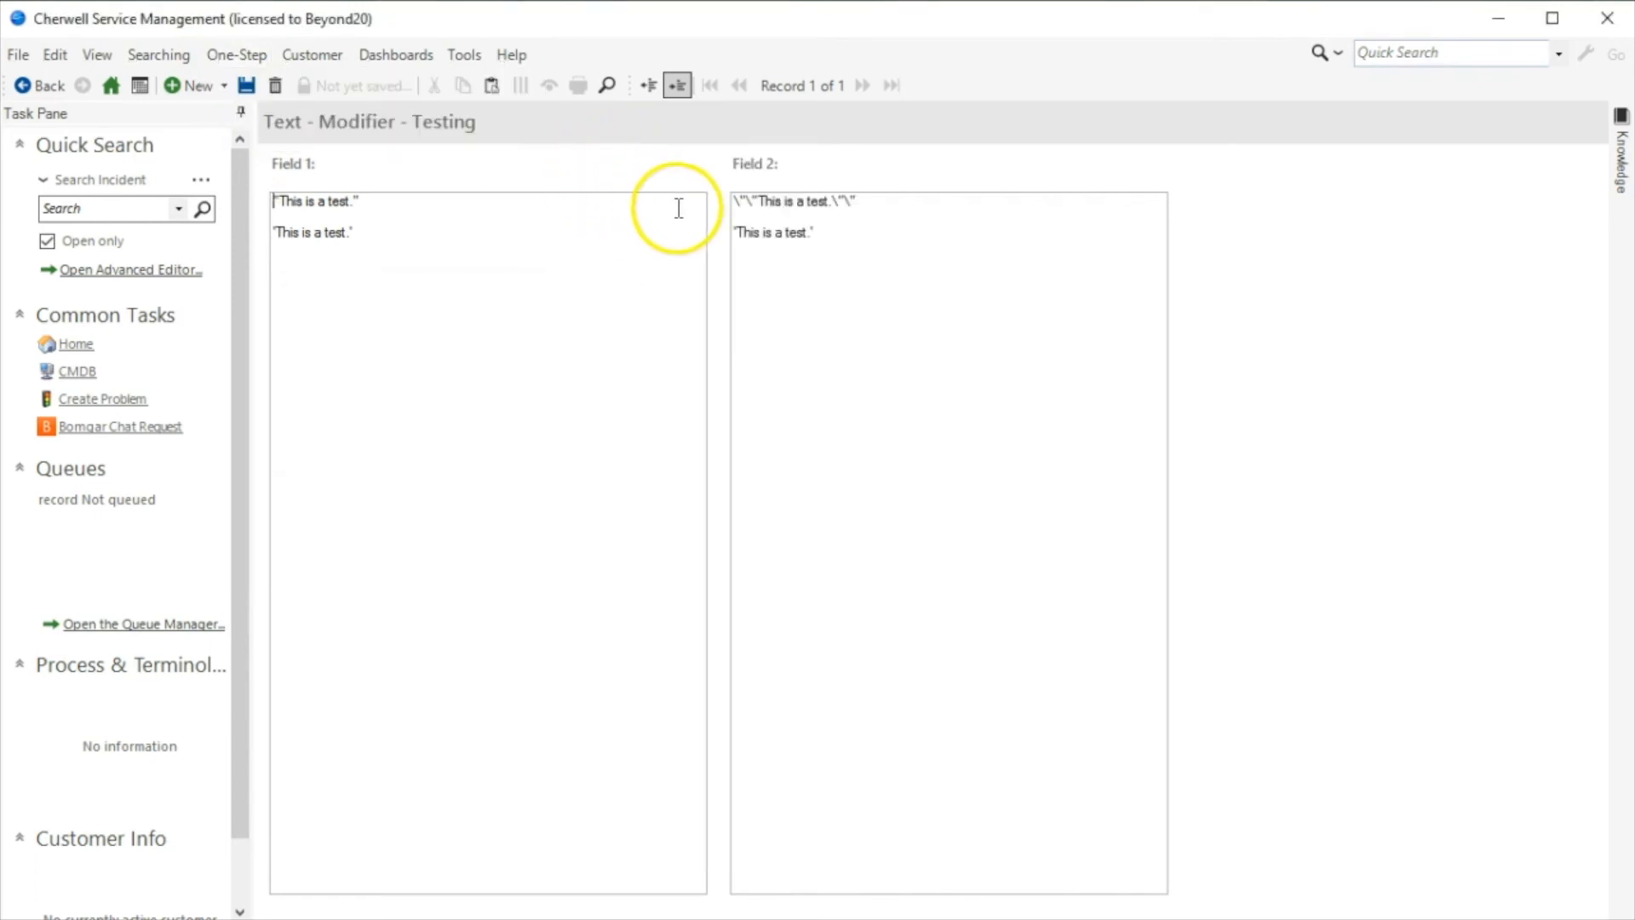
pyautogui.moveTo(882, 201); pyautogui.dragTo(734, 197)
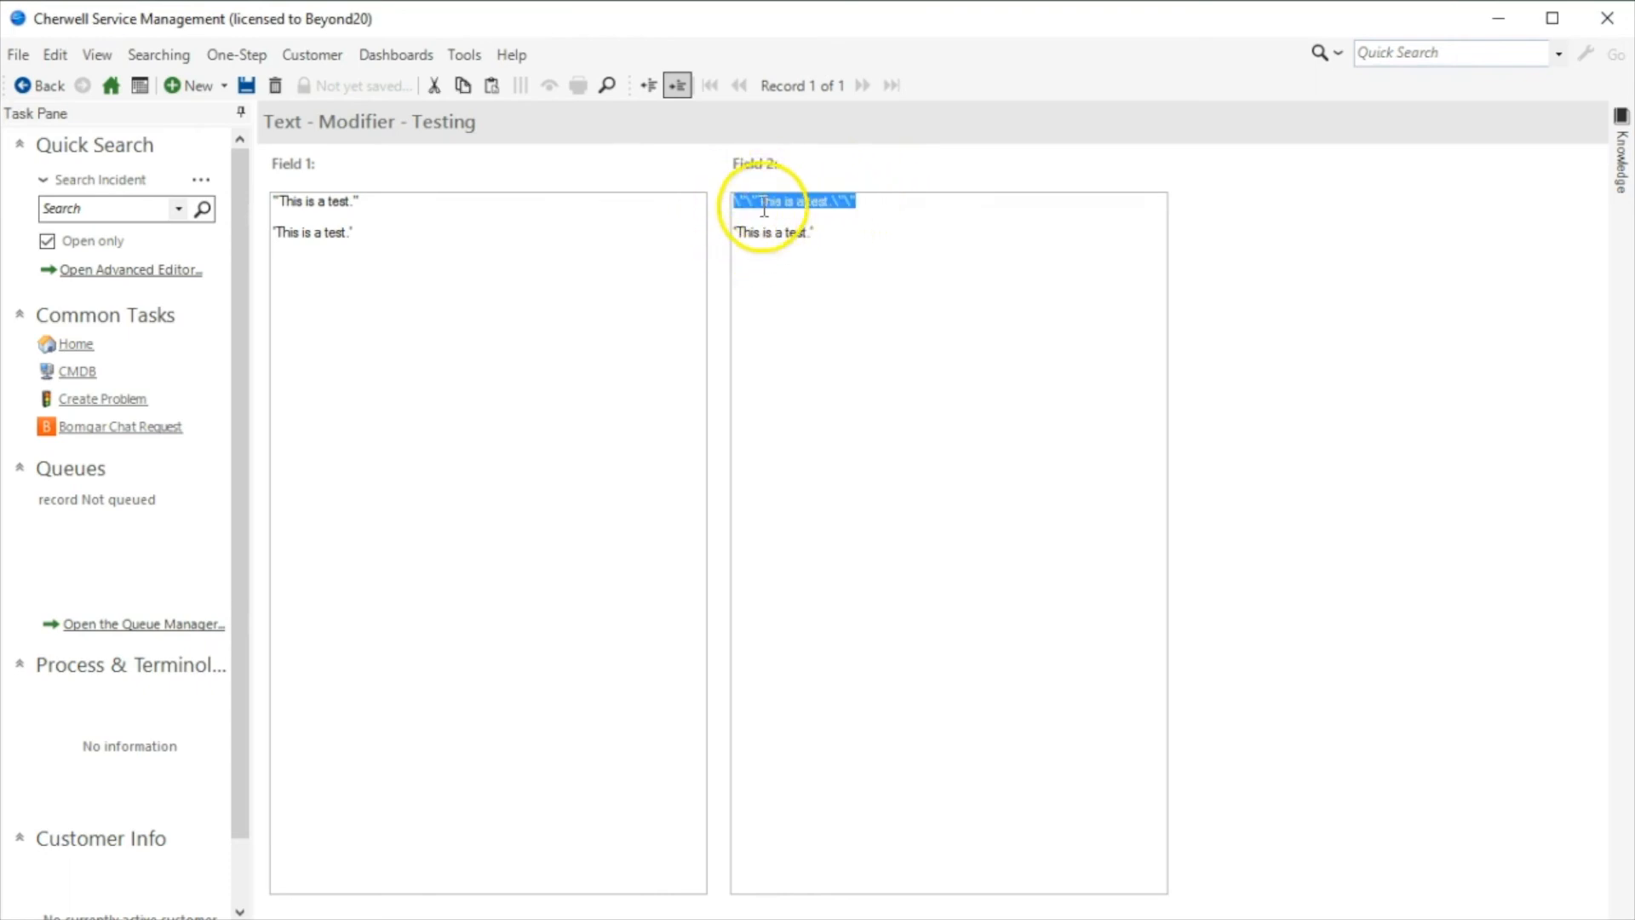
pyautogui.click(774, 201)
pyautogui.moveTo(748, 201); pyautogui.dragTo(734, 201)
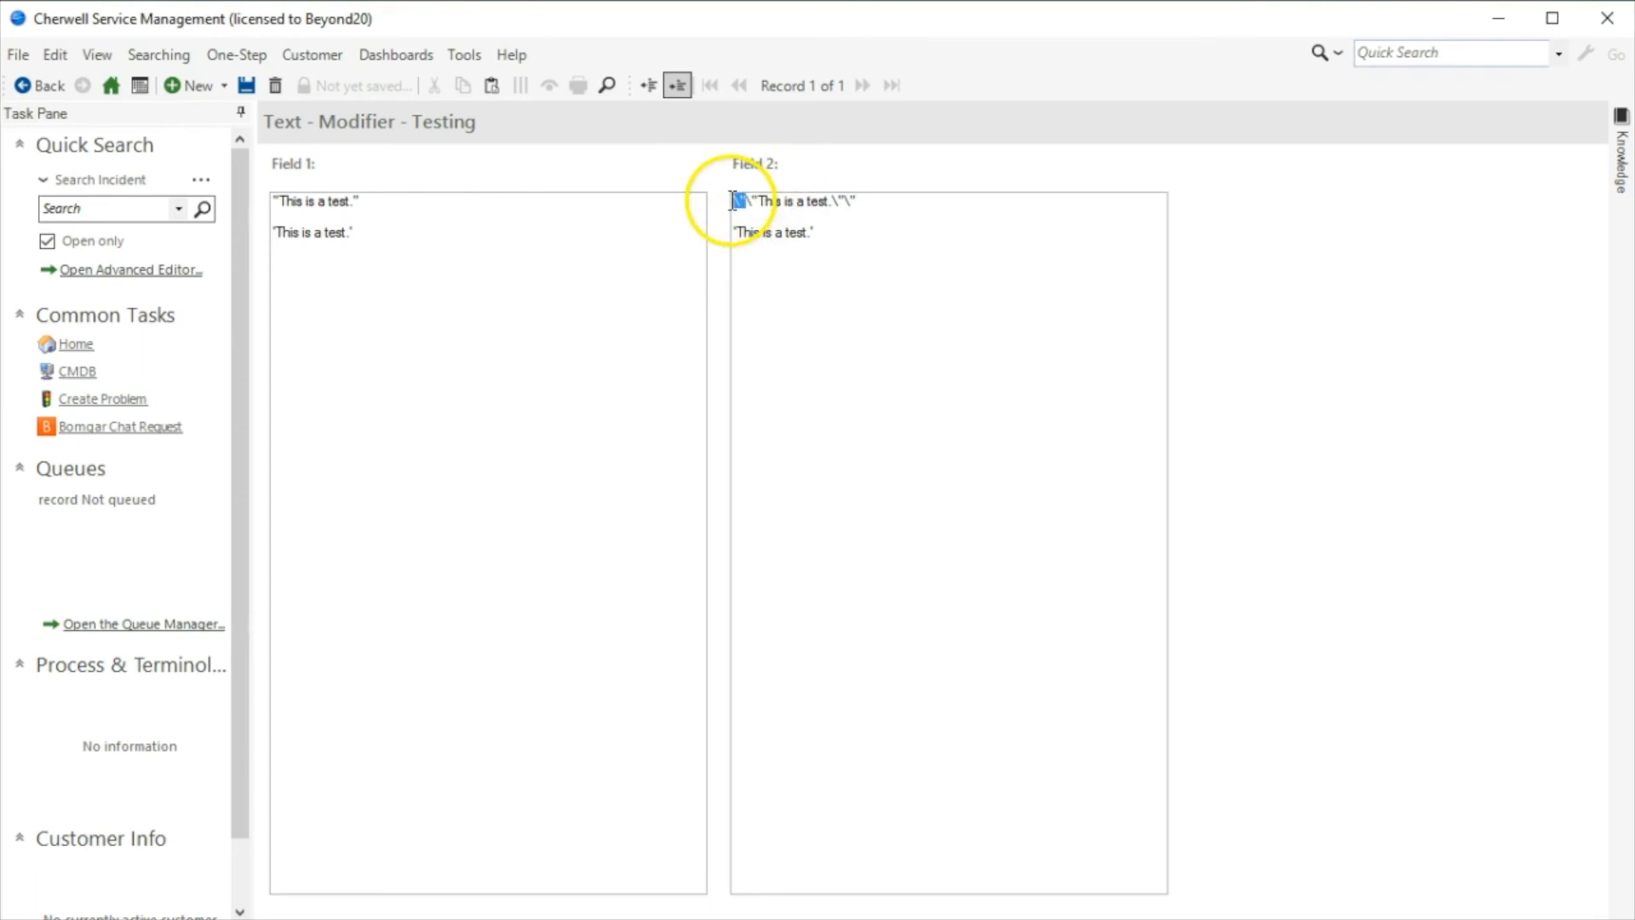
# - Create a new global One-Step named "Double quote" for the Text - Modifier - Testing business object
pyautogui.click(233, 55)
pyautogui.click(239, 83)
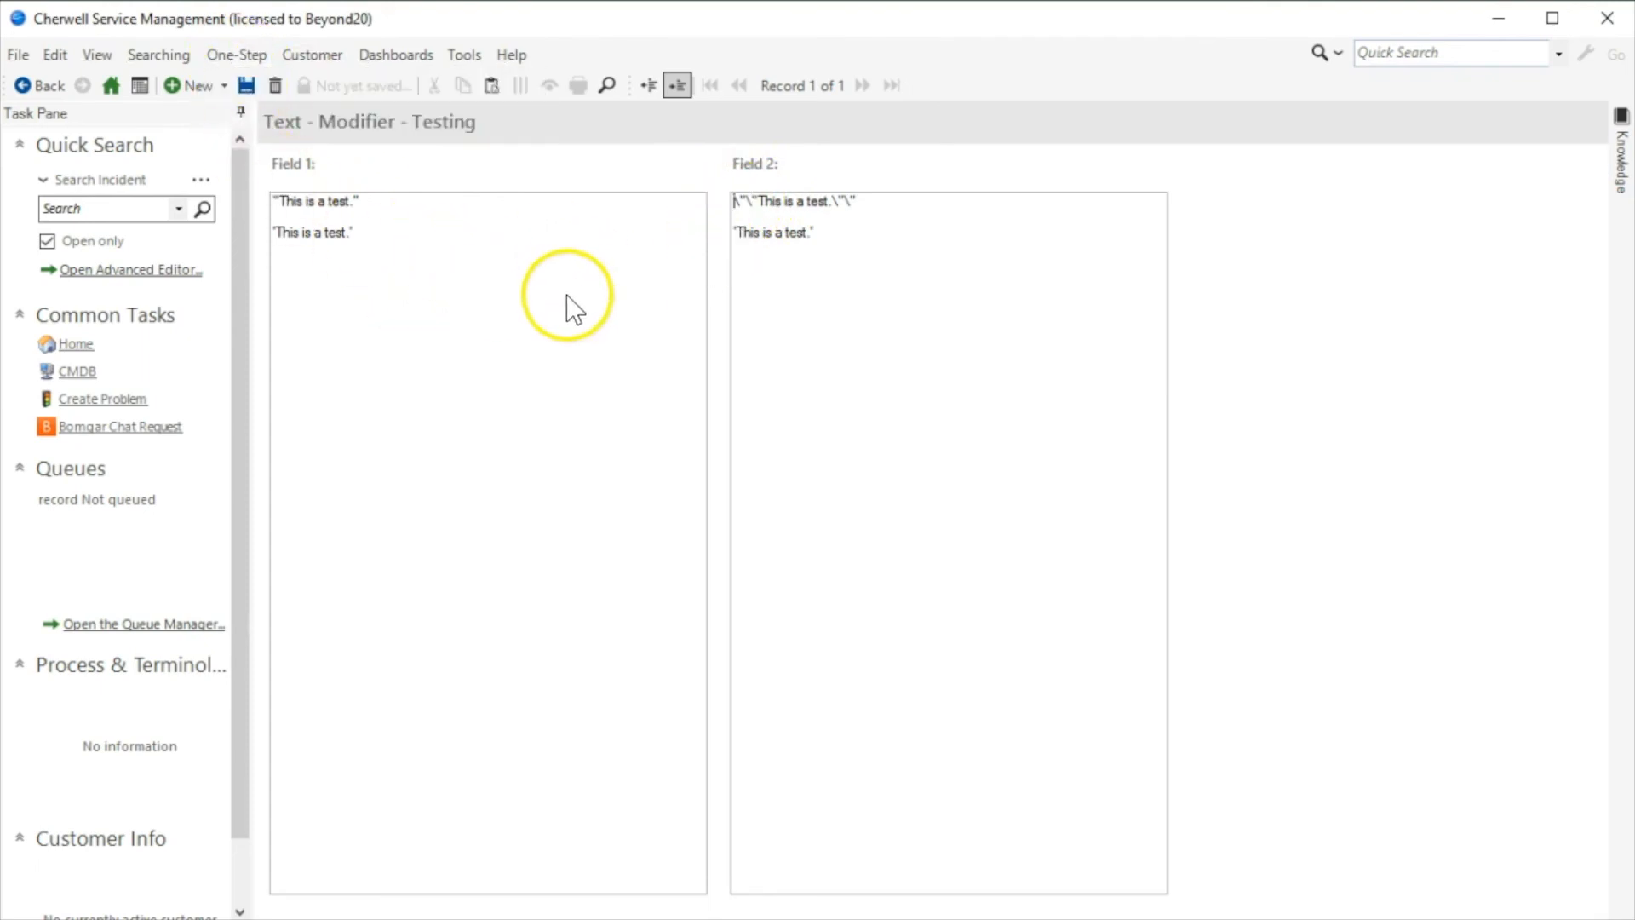
pyautogui.rightClick(1042, 417)
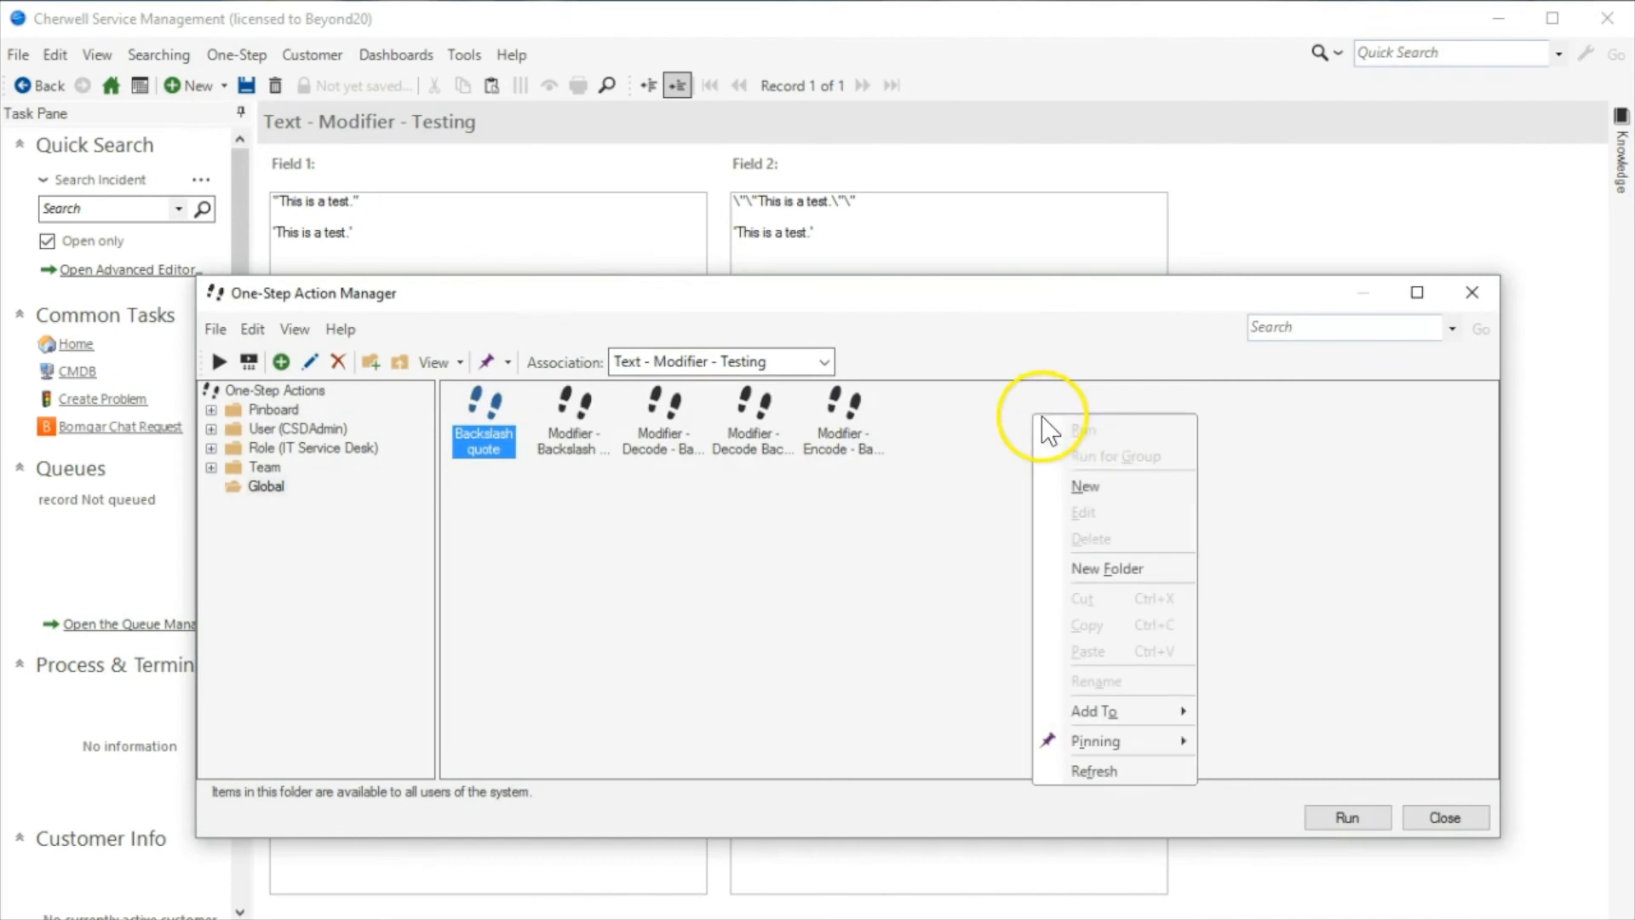
pyautogui.click(1097, 484)
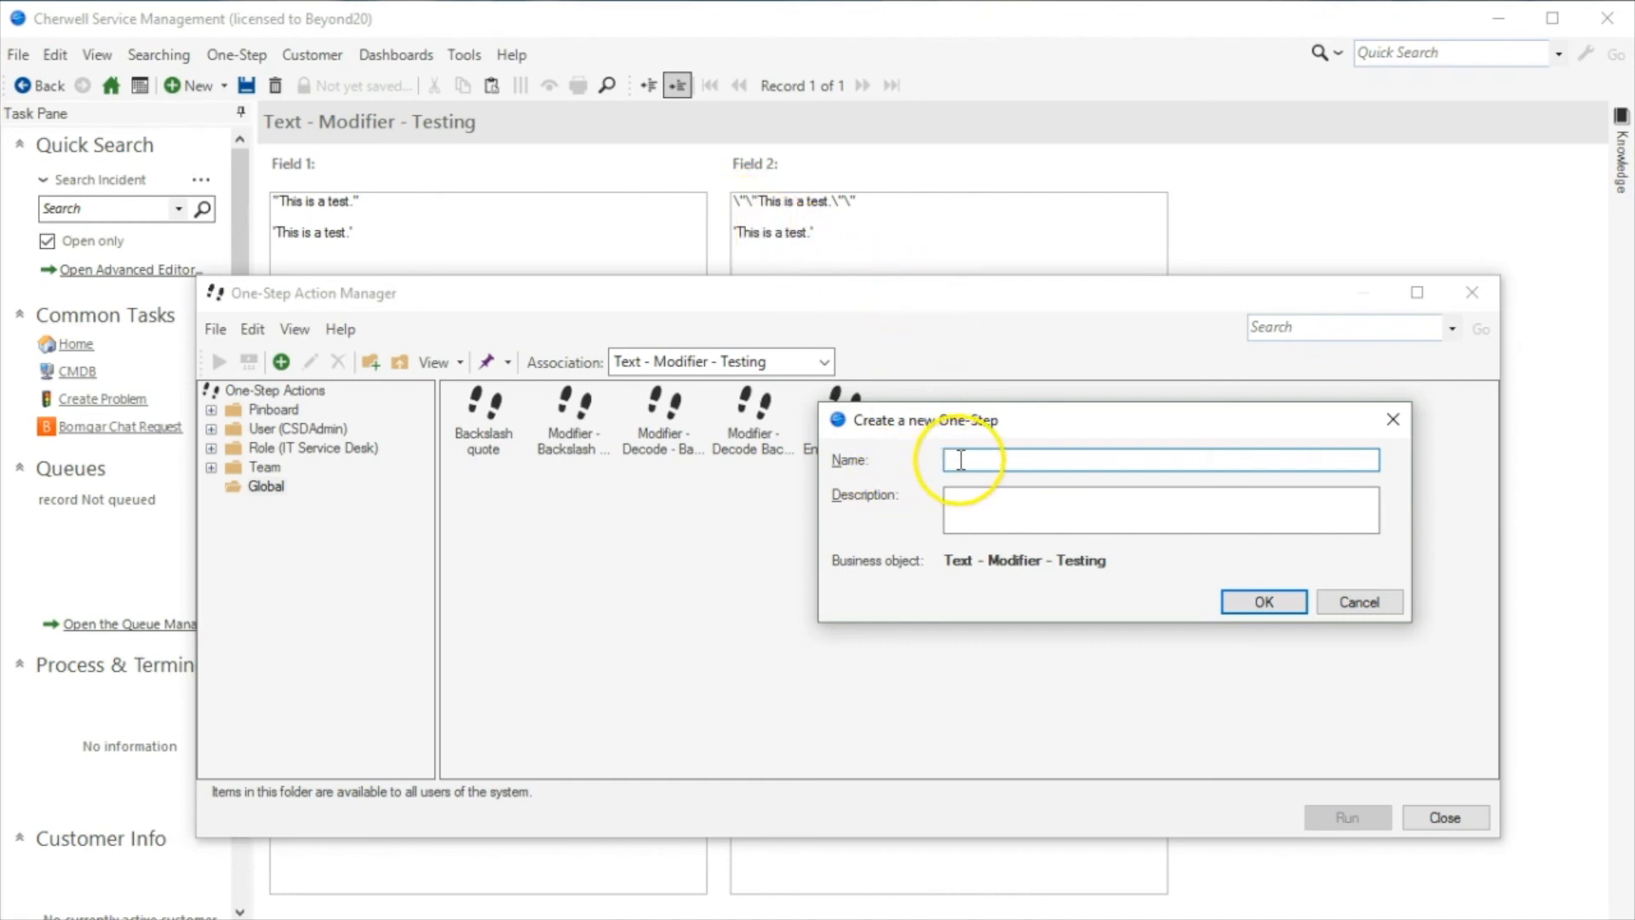
pyautogui.write('Double quote')
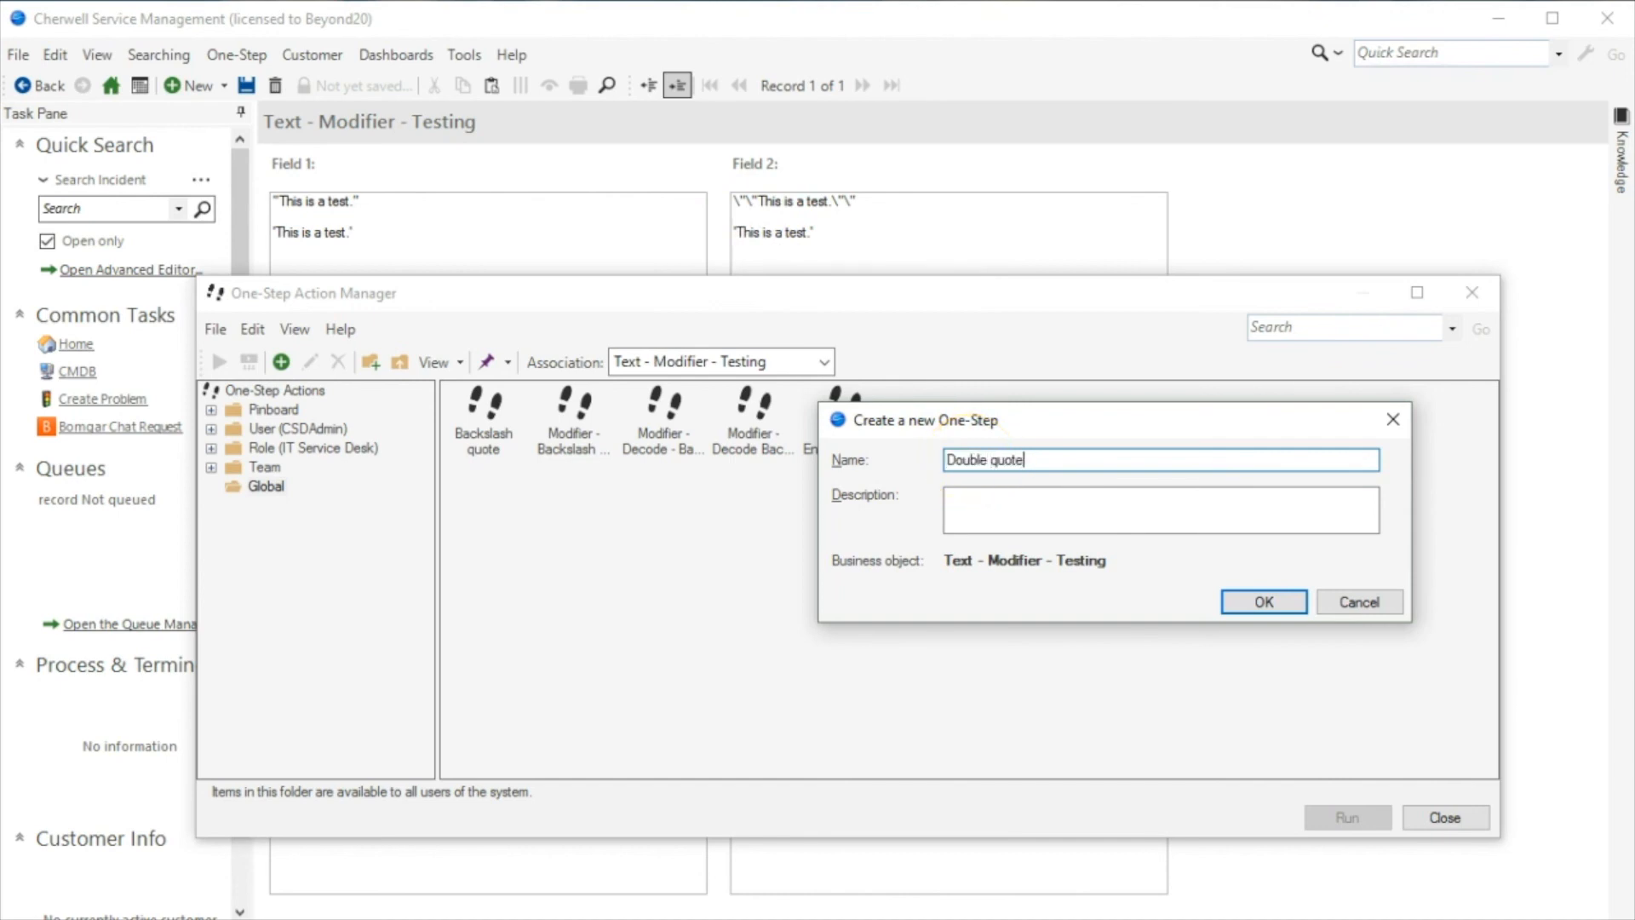
pyautogui.press('Return')
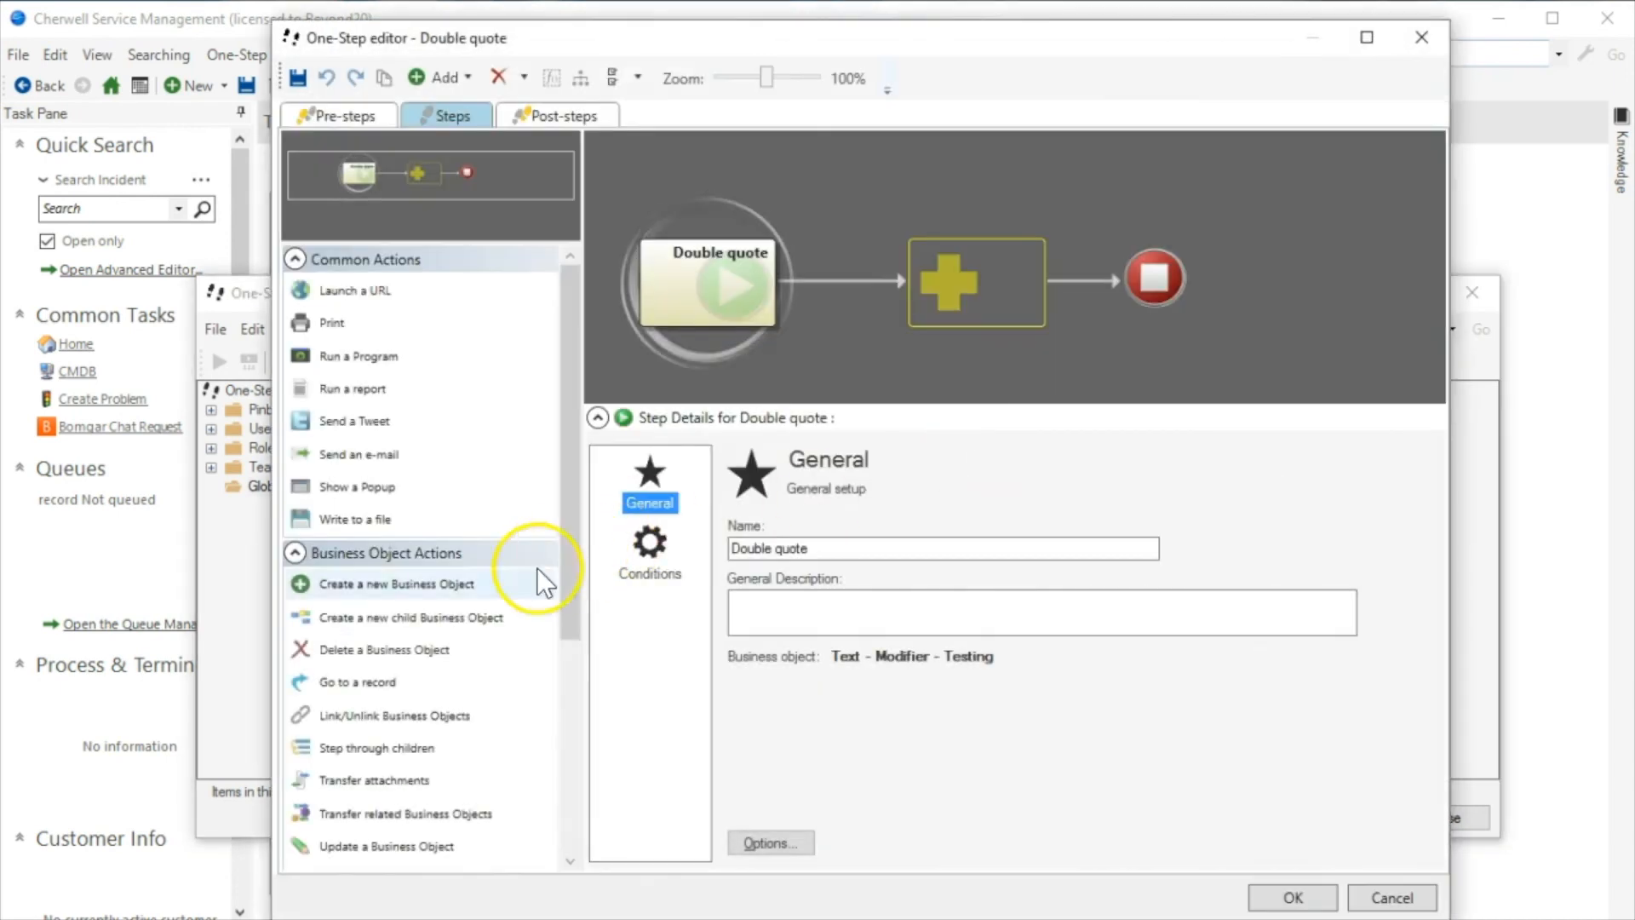
# - Add an Update a Business Object action that sets Field 2 from a template containing the Field 1 token
pyautogui.moveTo(339, 842); pyautogui.dragTo(933, 277)
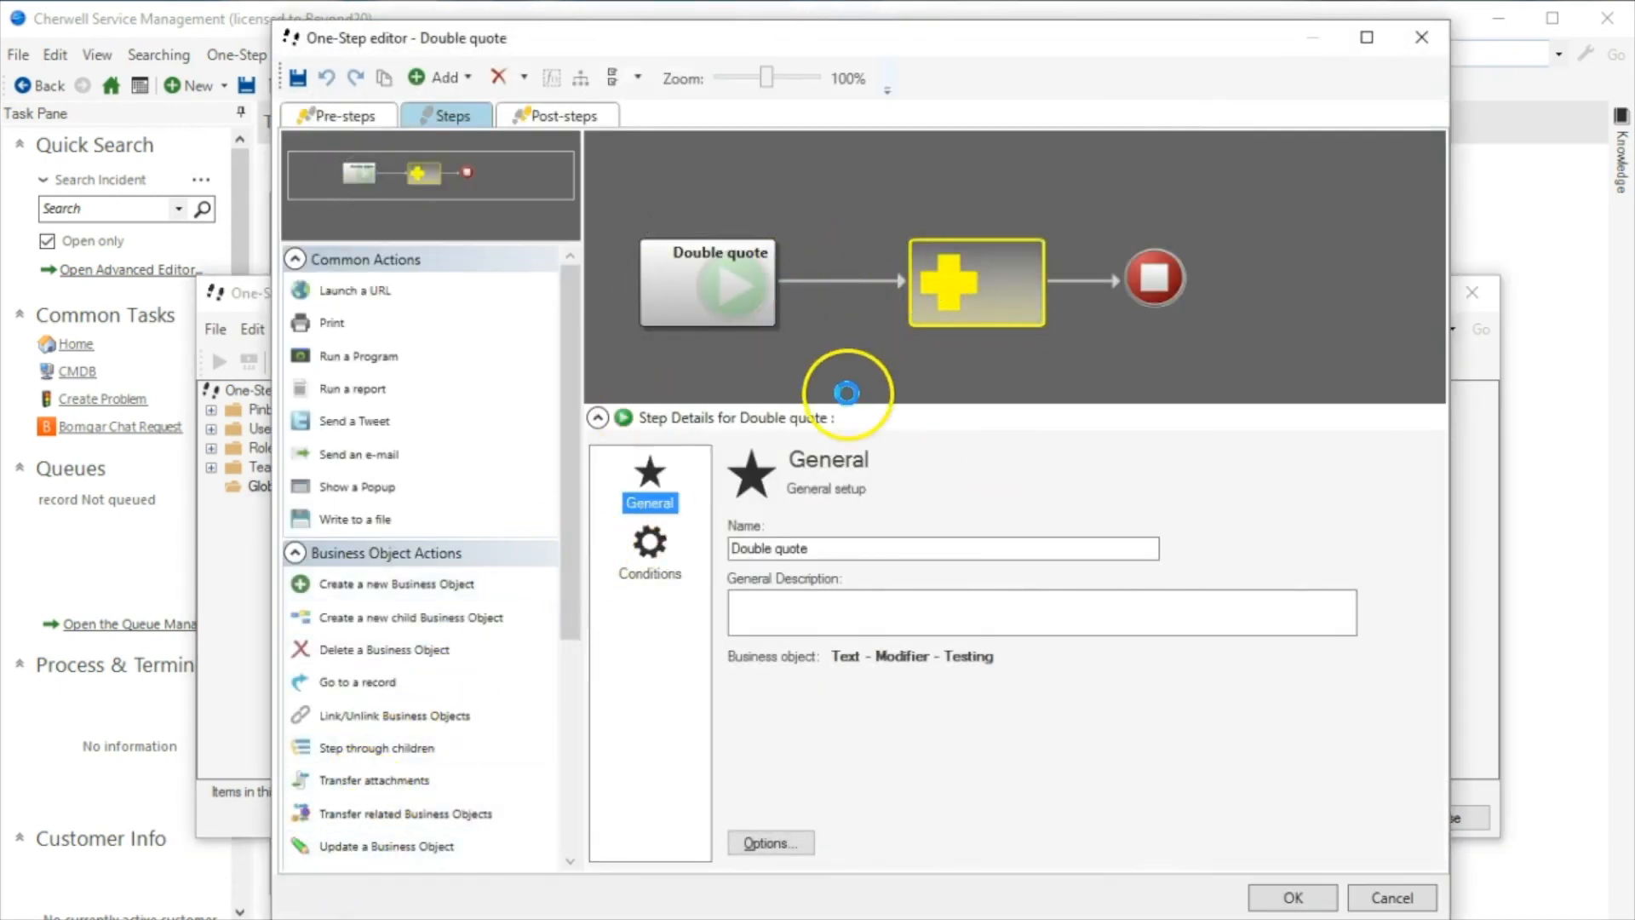
pyautogui.click(652, 547)
pyautogui.click(818, 588)
pyautogui.click(827, 606)
pyautogui.rightClick(1103, 671)
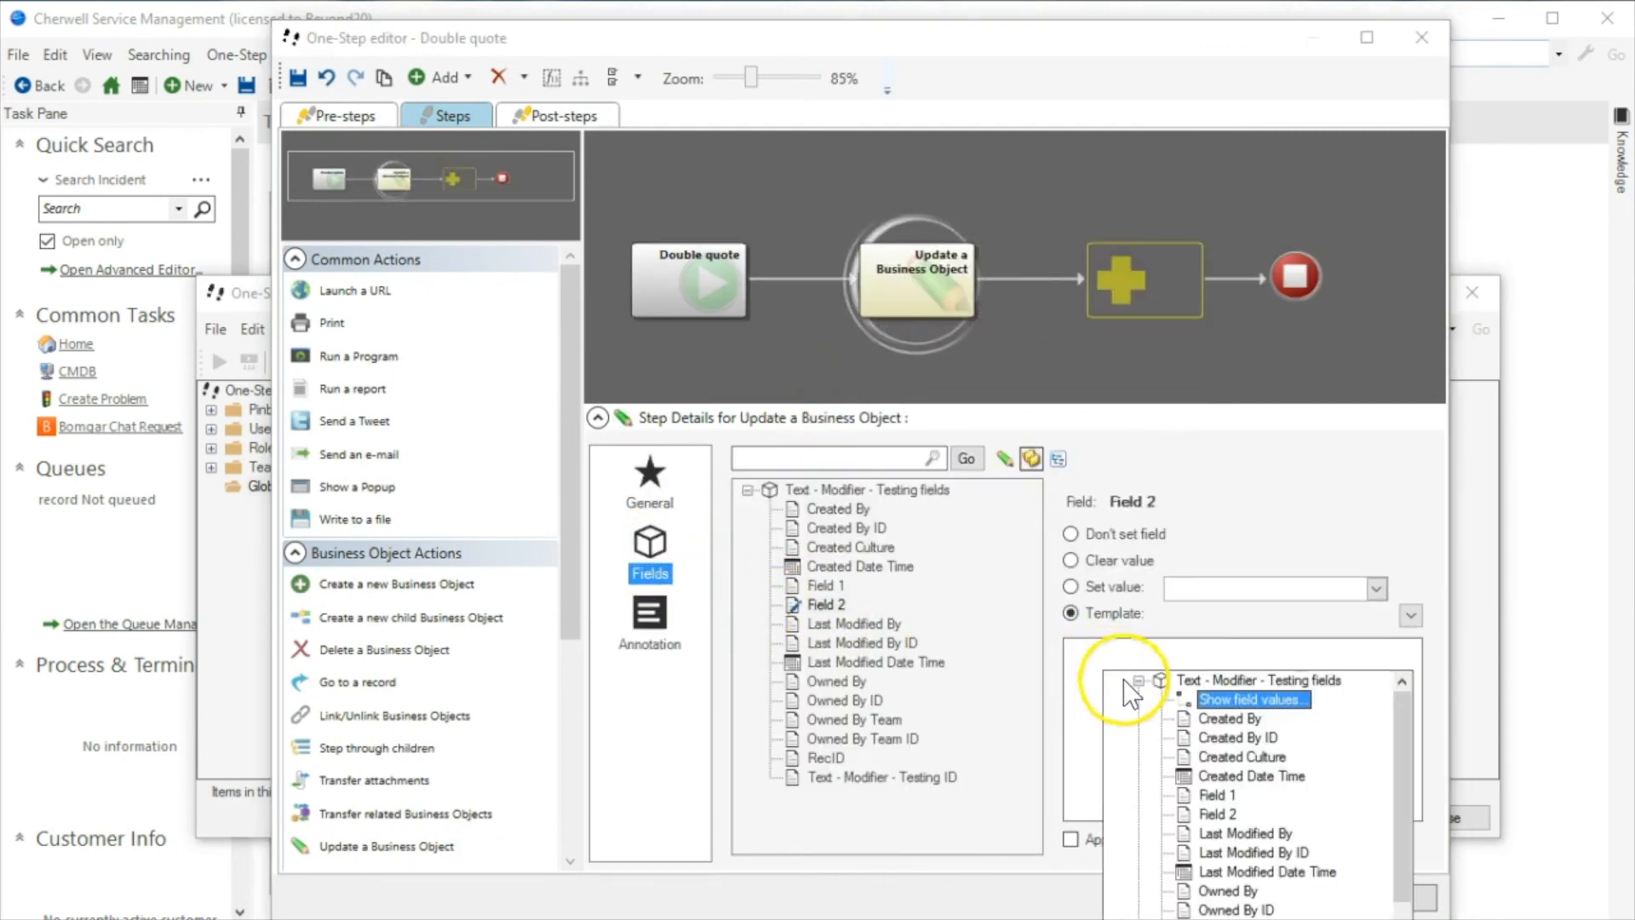
pyautogui.click(1195, 796)
# - Apply an Encode Text modifier with Double Quote encoding and Decode off to the Field 1 token, and save the One-Step
pyautogui.rightClick(1122, 648)
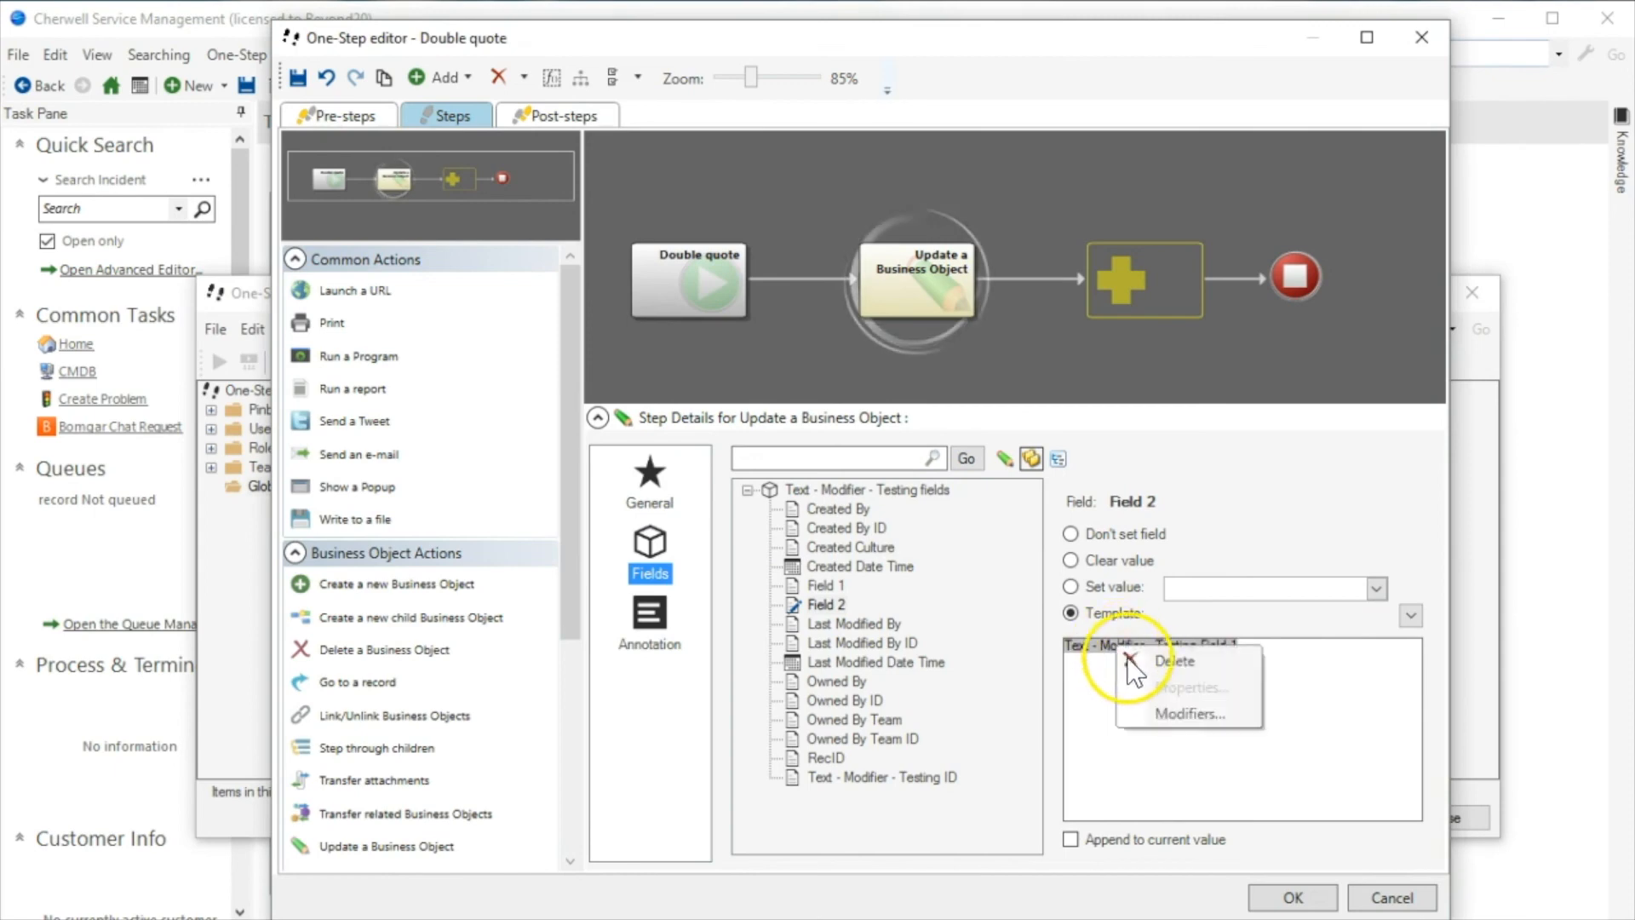
pyautogui.click(1187, 714)
pyautogui.click(491, 339)
pyautogui.click(915, 332)
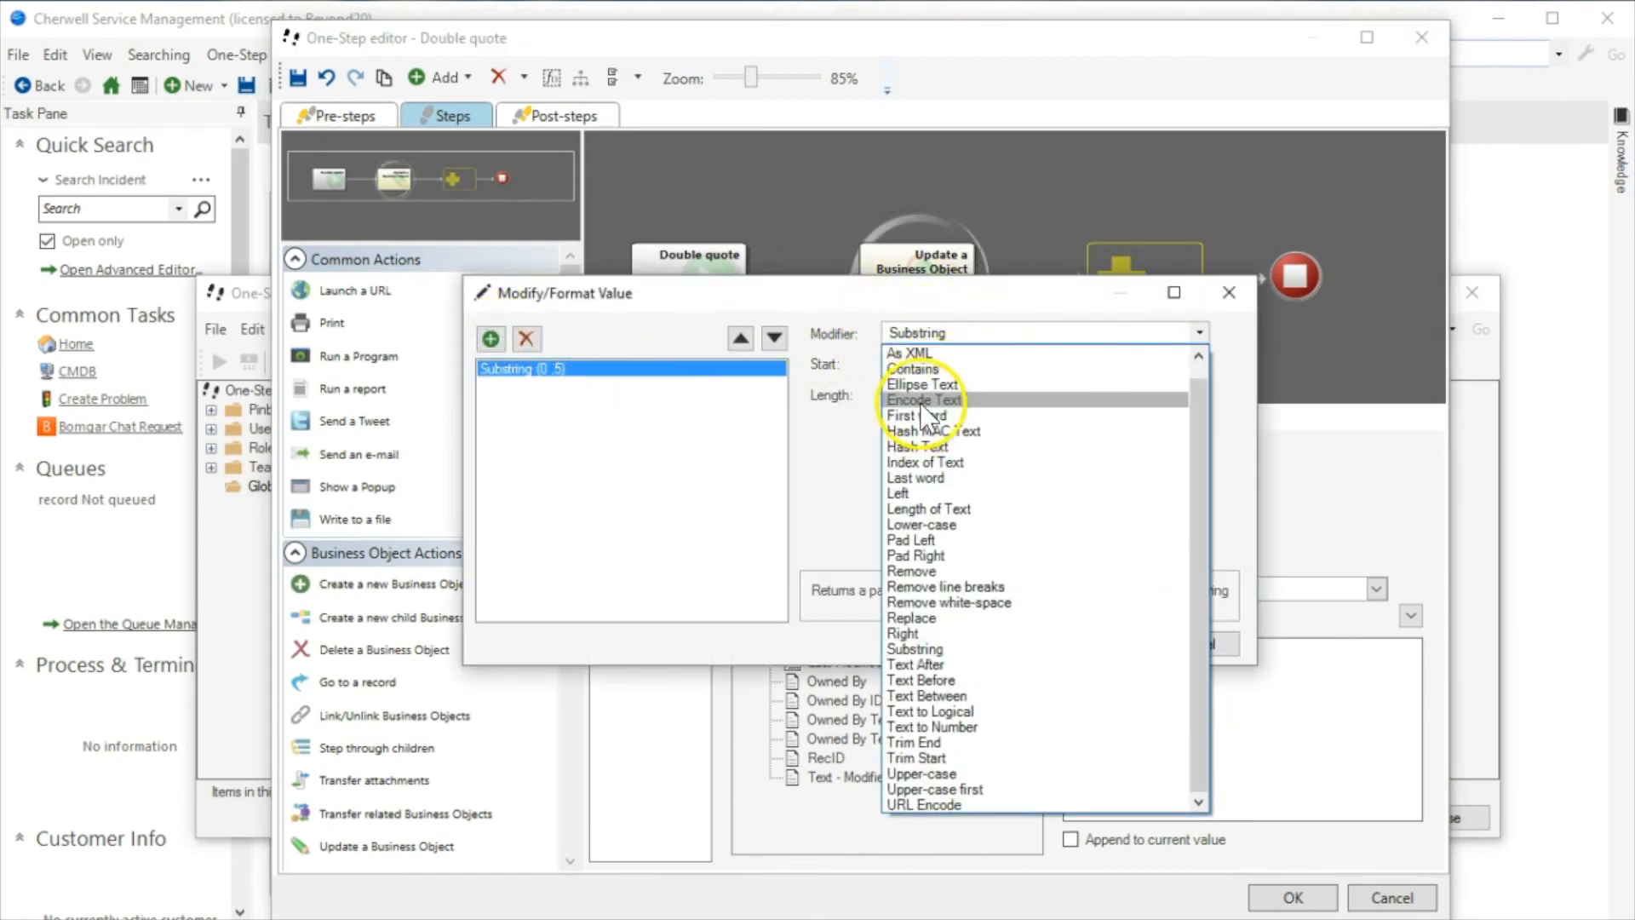
pyautogui.click(906, 383)
pyautogui.click(910, 369)
pyautogui.click(918, 431)
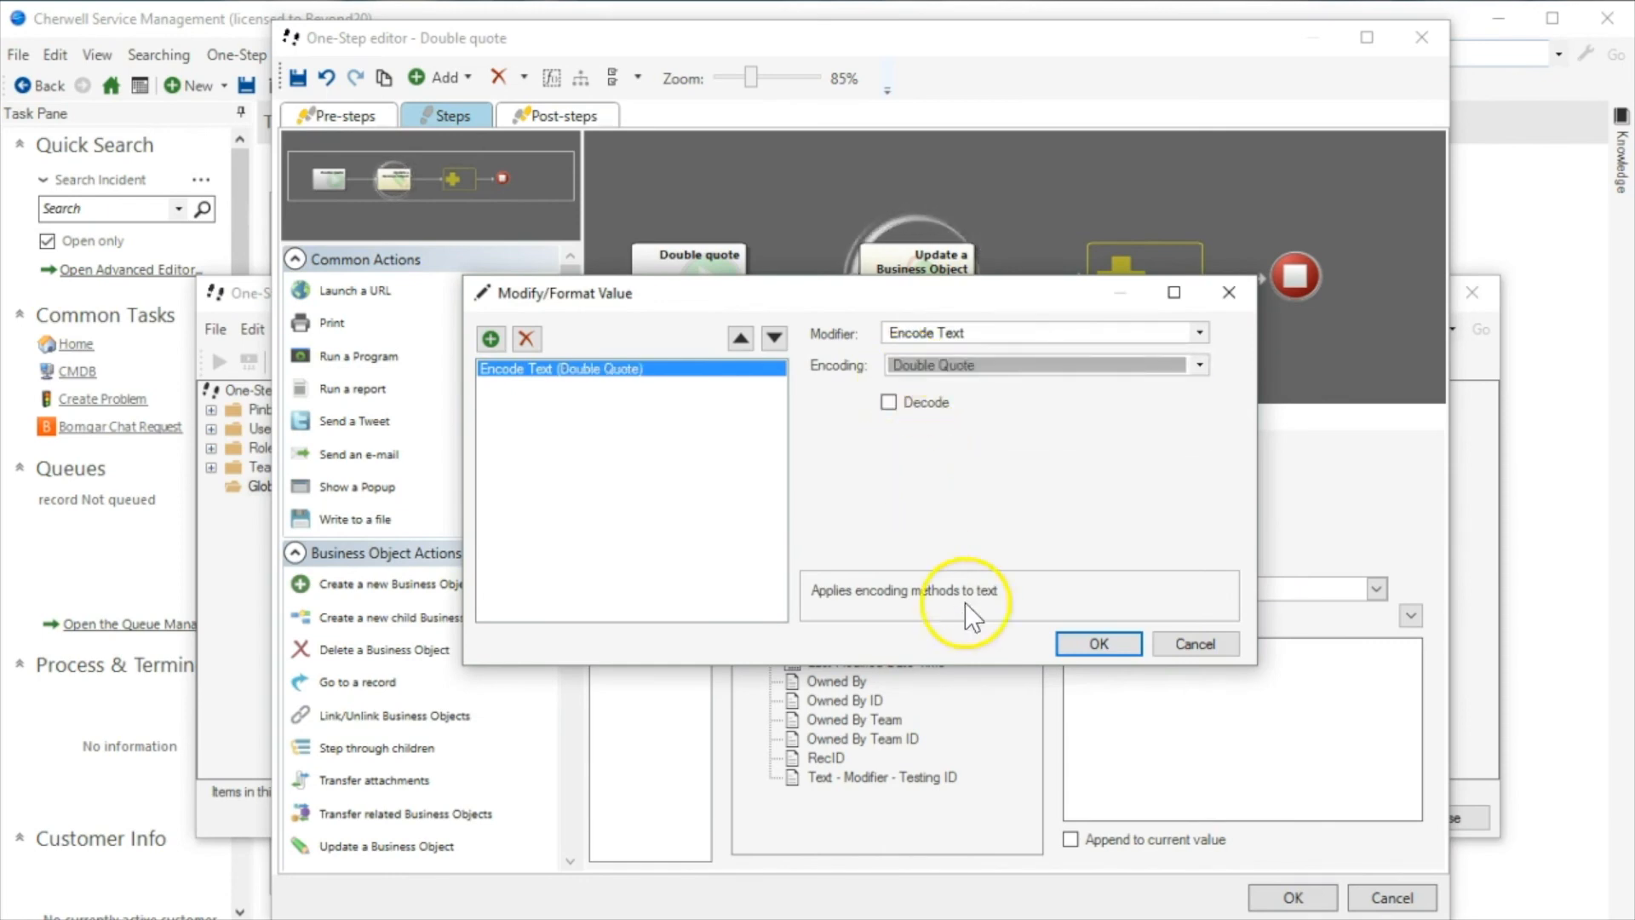
pyautogui.click(1098, 644)
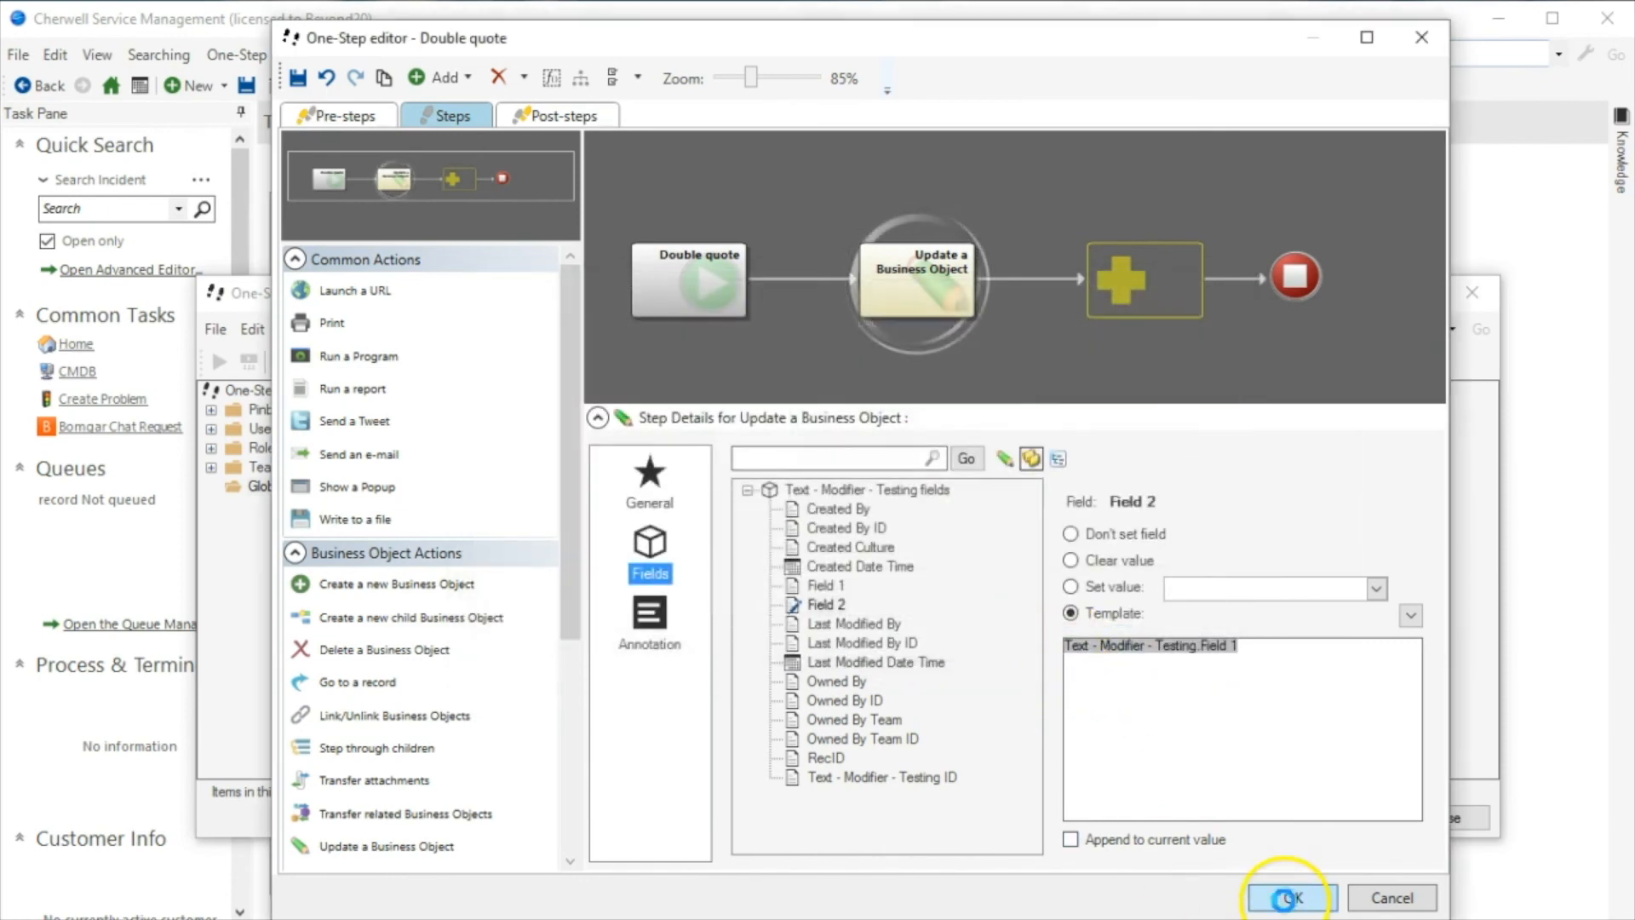
pyautogui.click(1290, 896)
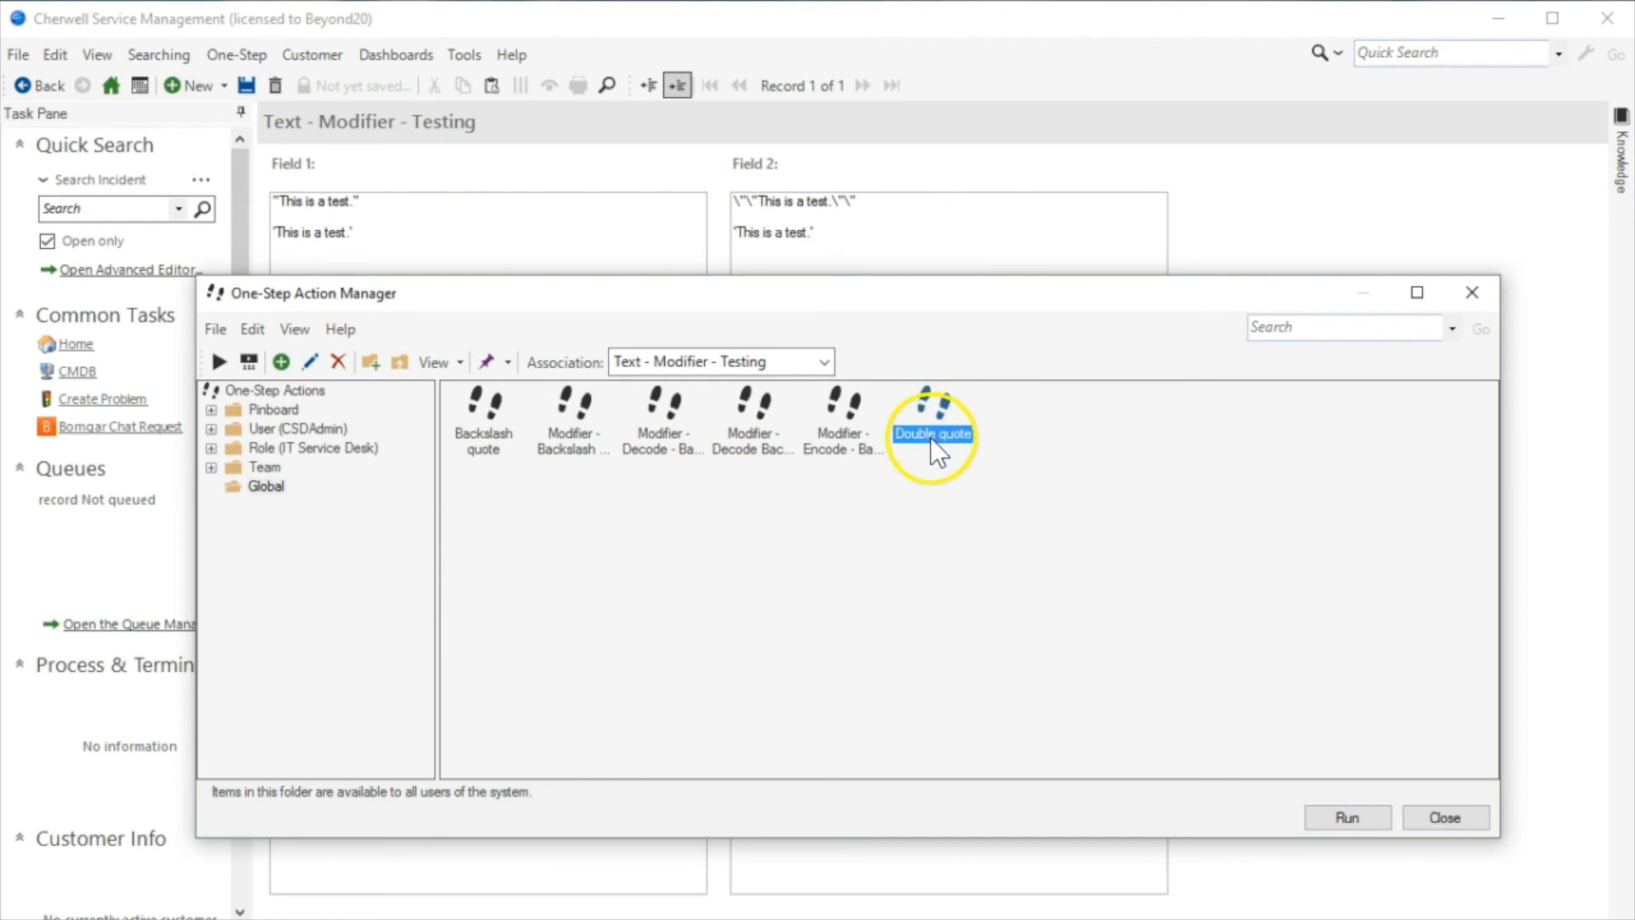
# - Run the "Double quote" One-Step and examine the closing quote marks of Field 2's first line
pyautogui.doubleClick(931, 407)
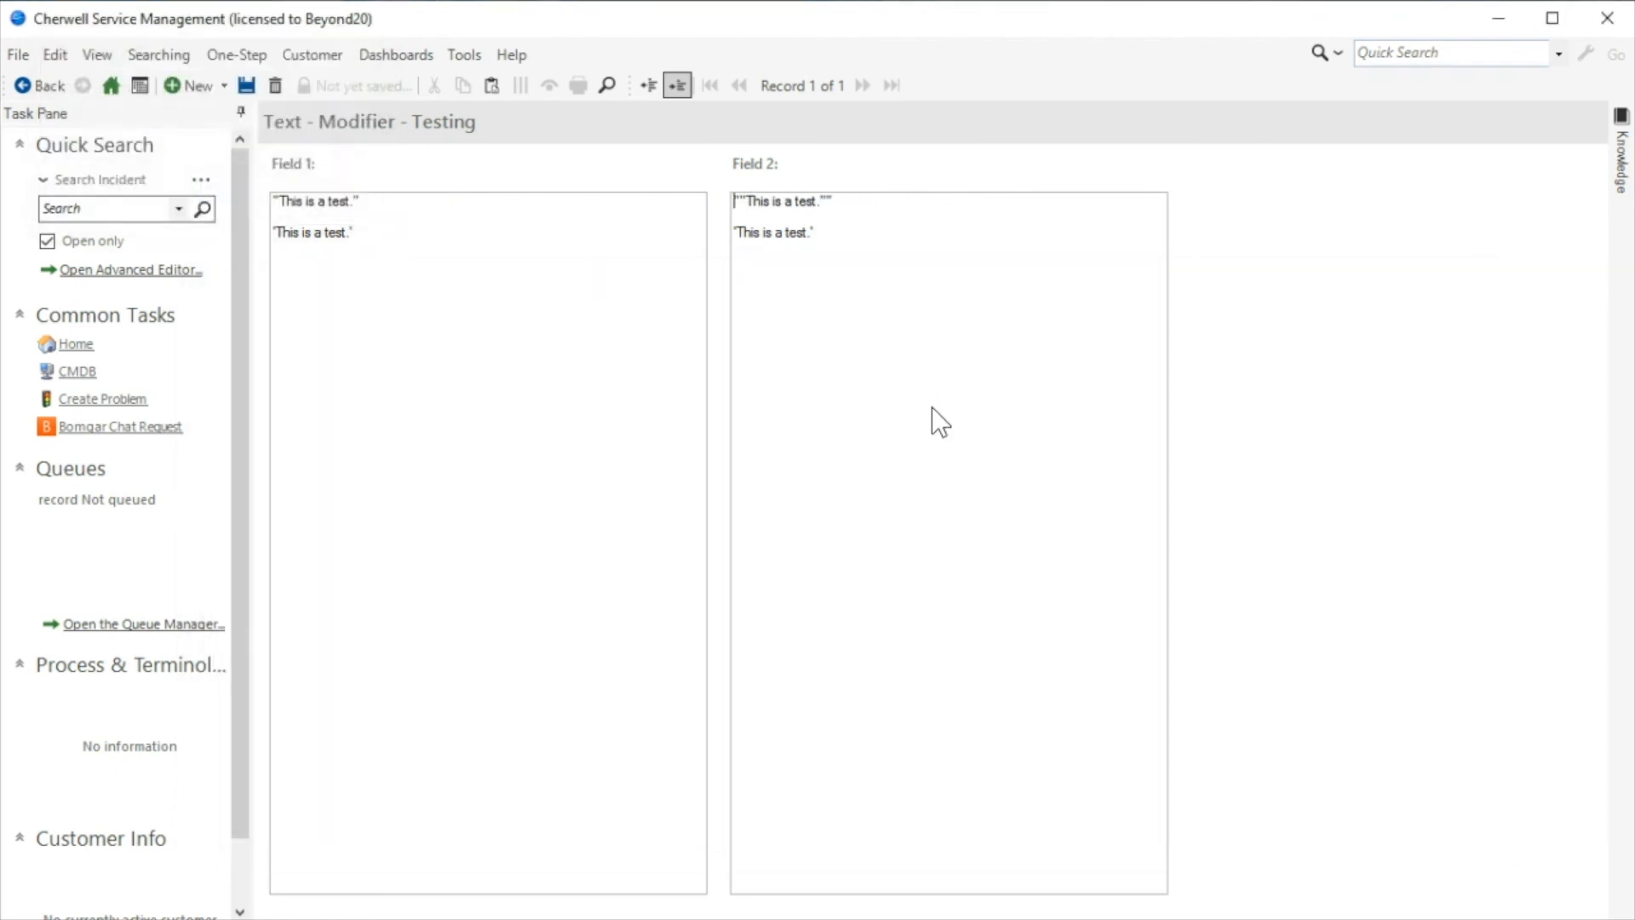
pyautogui.click(846, 207)
pyautogui.moveTo(846, 207)
pyautogui.mouseDown()
pyautogui.moveTo(809, 213)
pyautogui.moveTo(829, 195)
pyautogui.mouseUp()
pyautogui.click(835, 200)
# - Add a third line containing one double quote to Field 1 and rerun the "Double quote" One-Step
pyautogui.click(523, 274)
pyautogui.click(237, 55)
pyautogui.moveTo(320, 138)
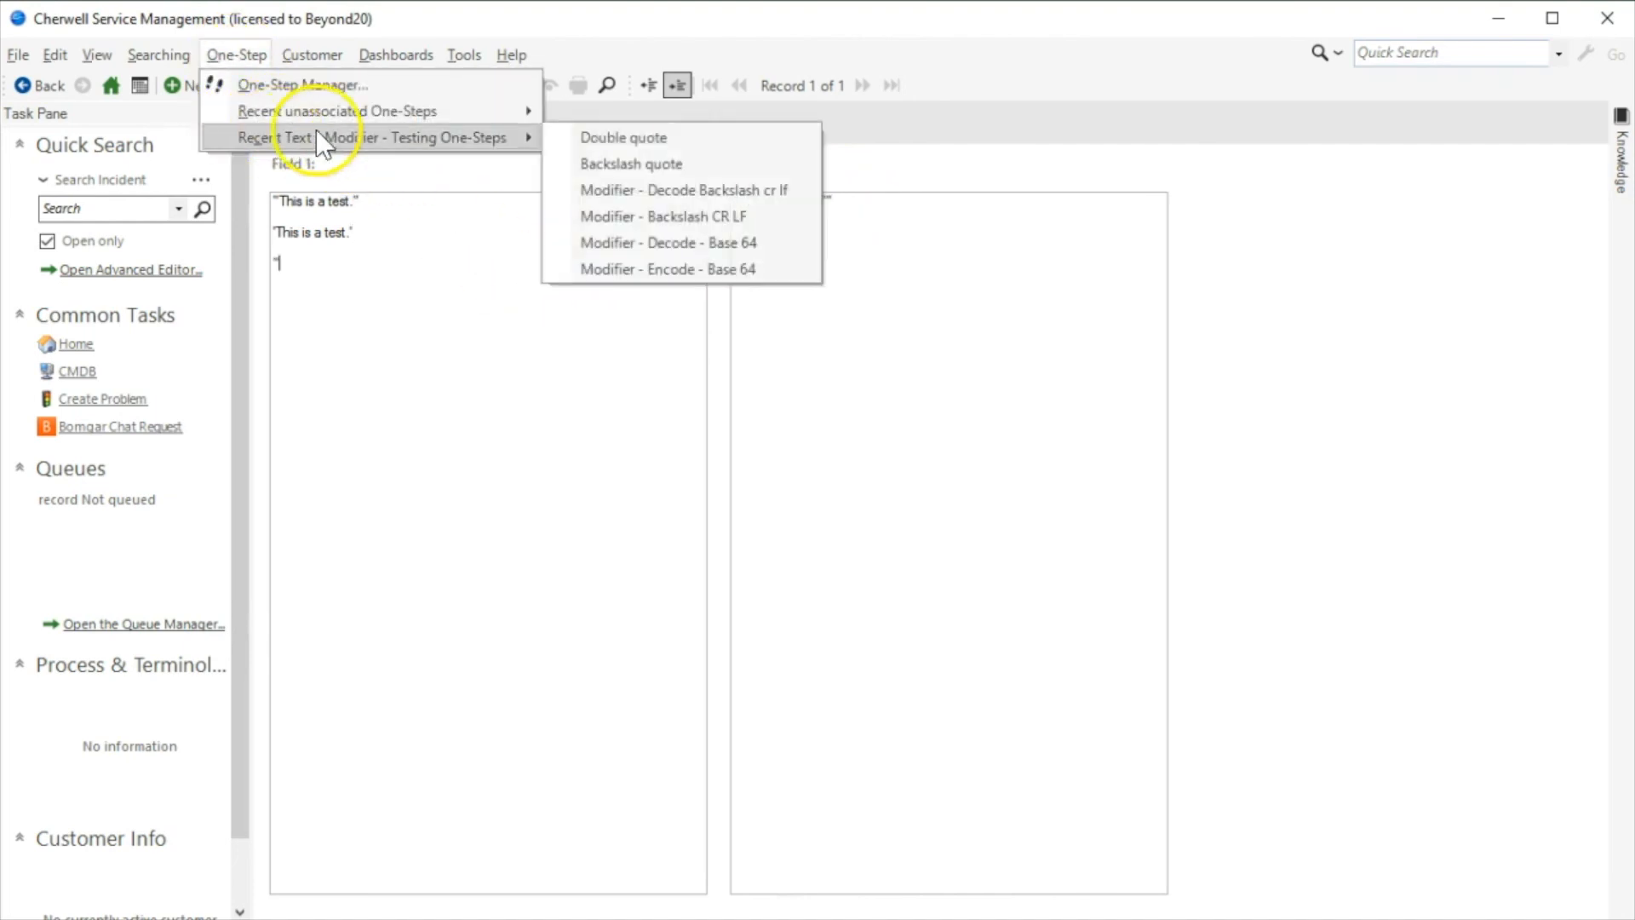
pyautogui.click(606, 138)
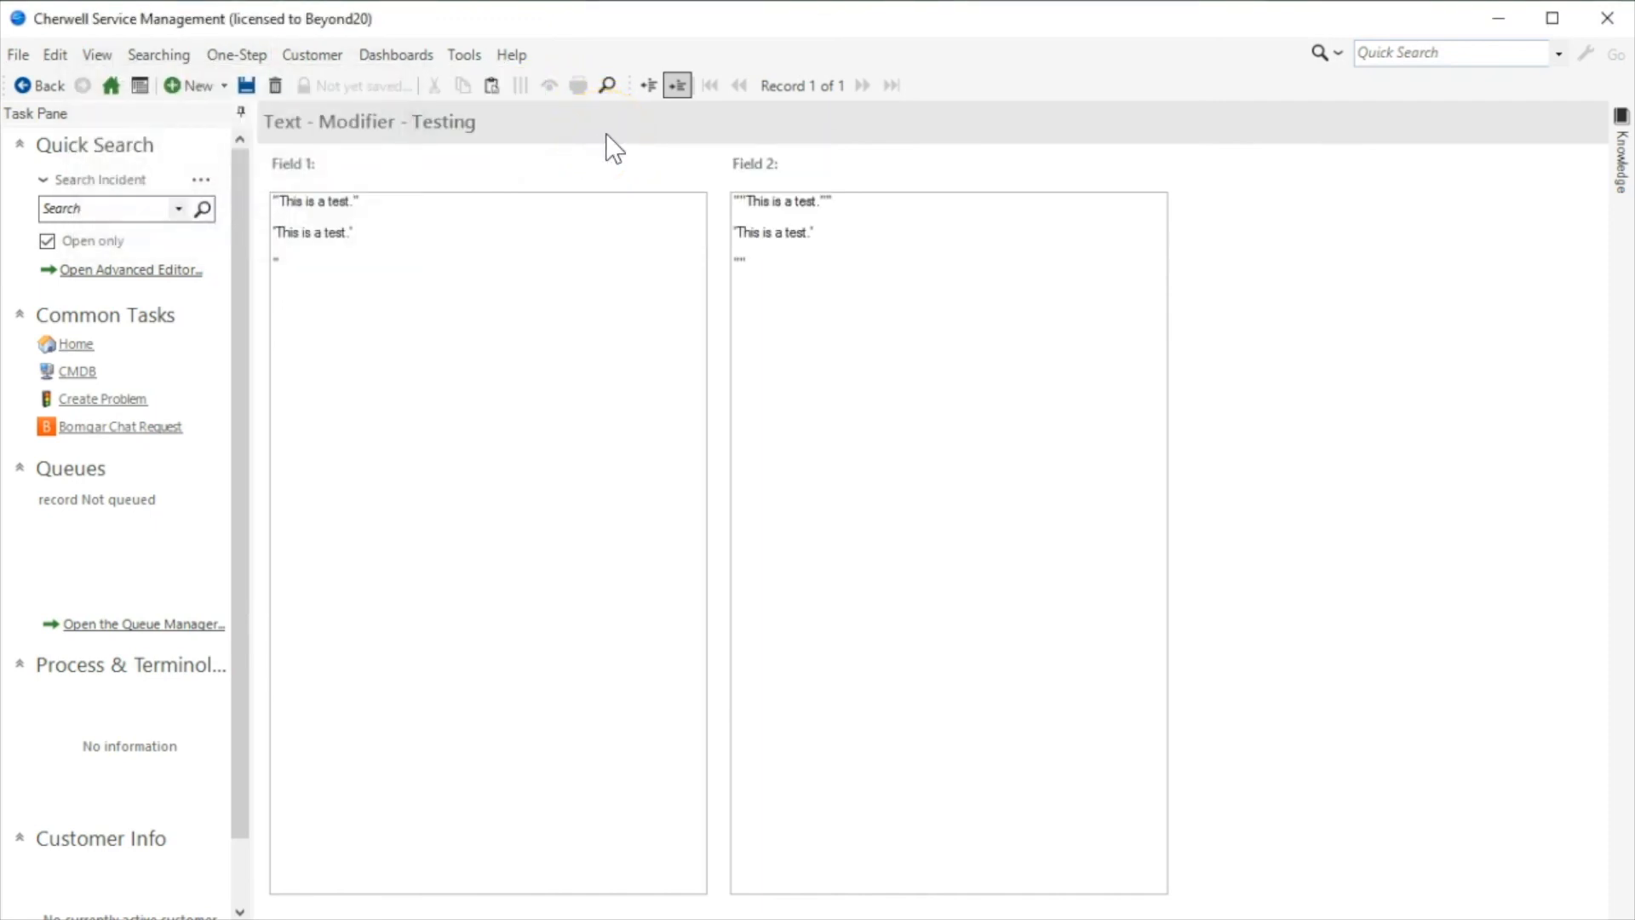
pyautogui.click(405, 254)
pyautogui.click(243, 55)
pyautogui.click(281, 79)
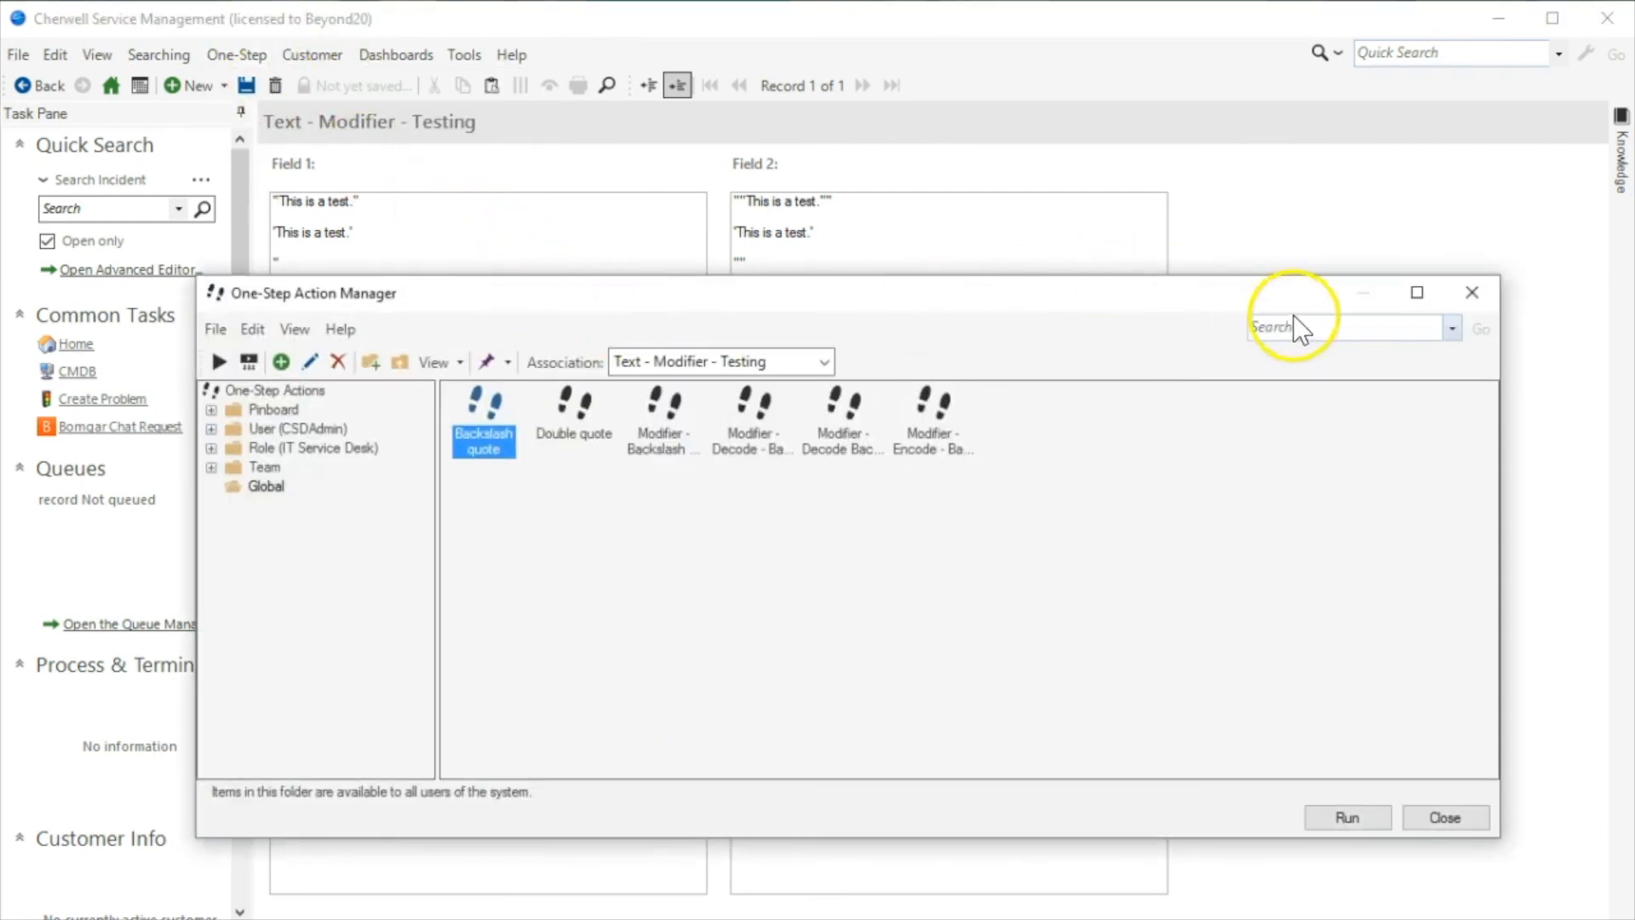
pyautogui.click(1489, 289)
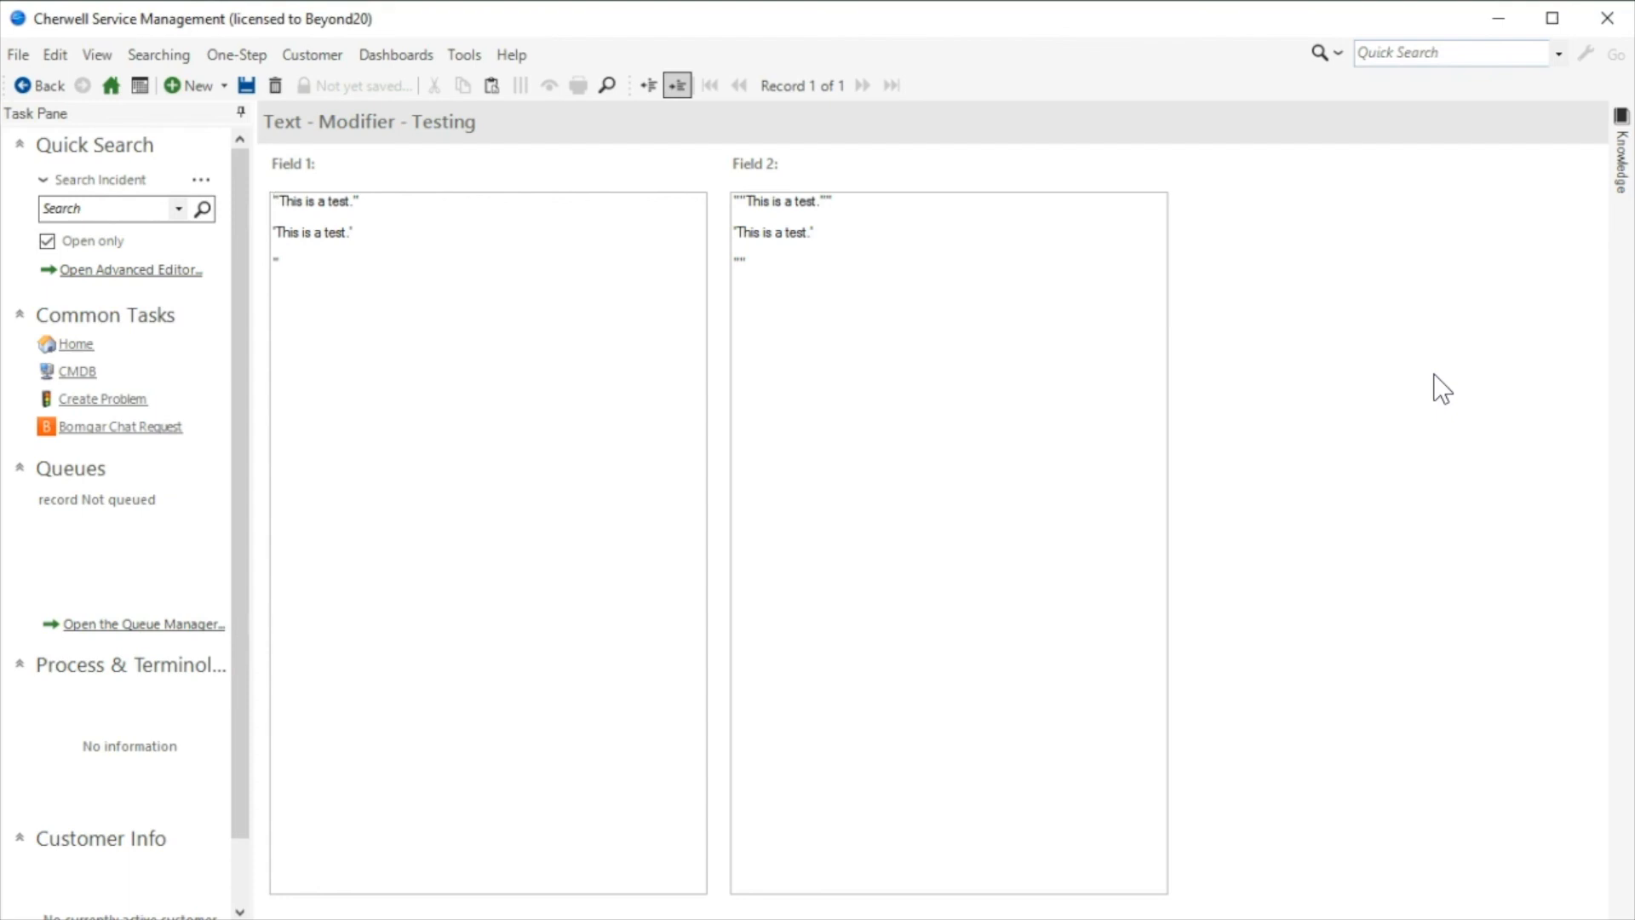
pyautogui.click(129, 779)
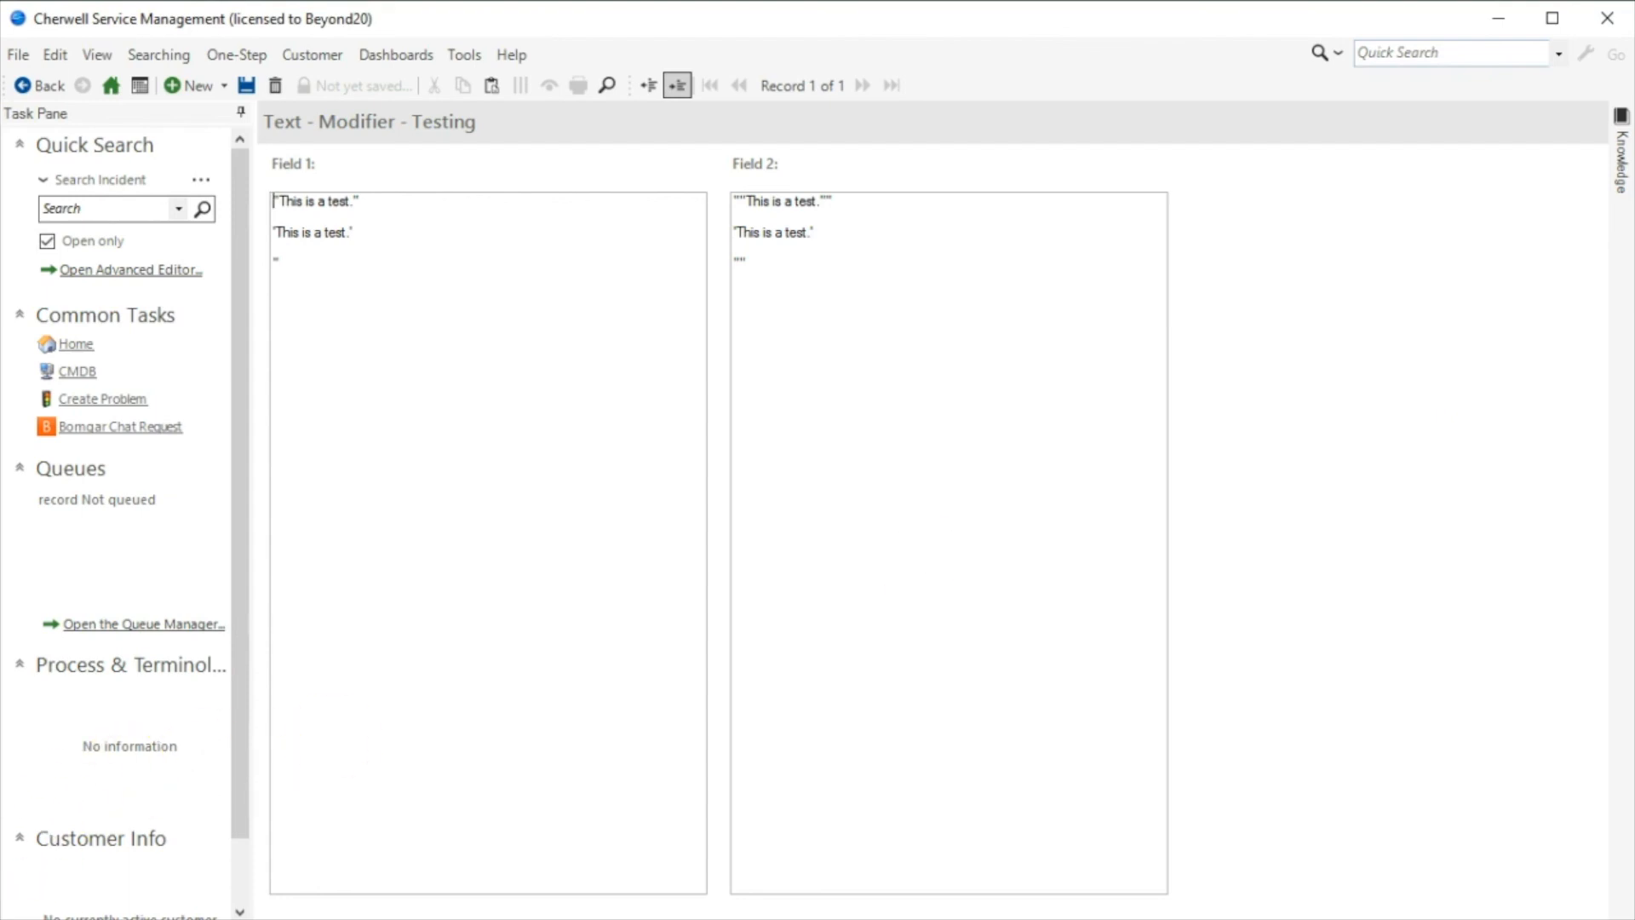